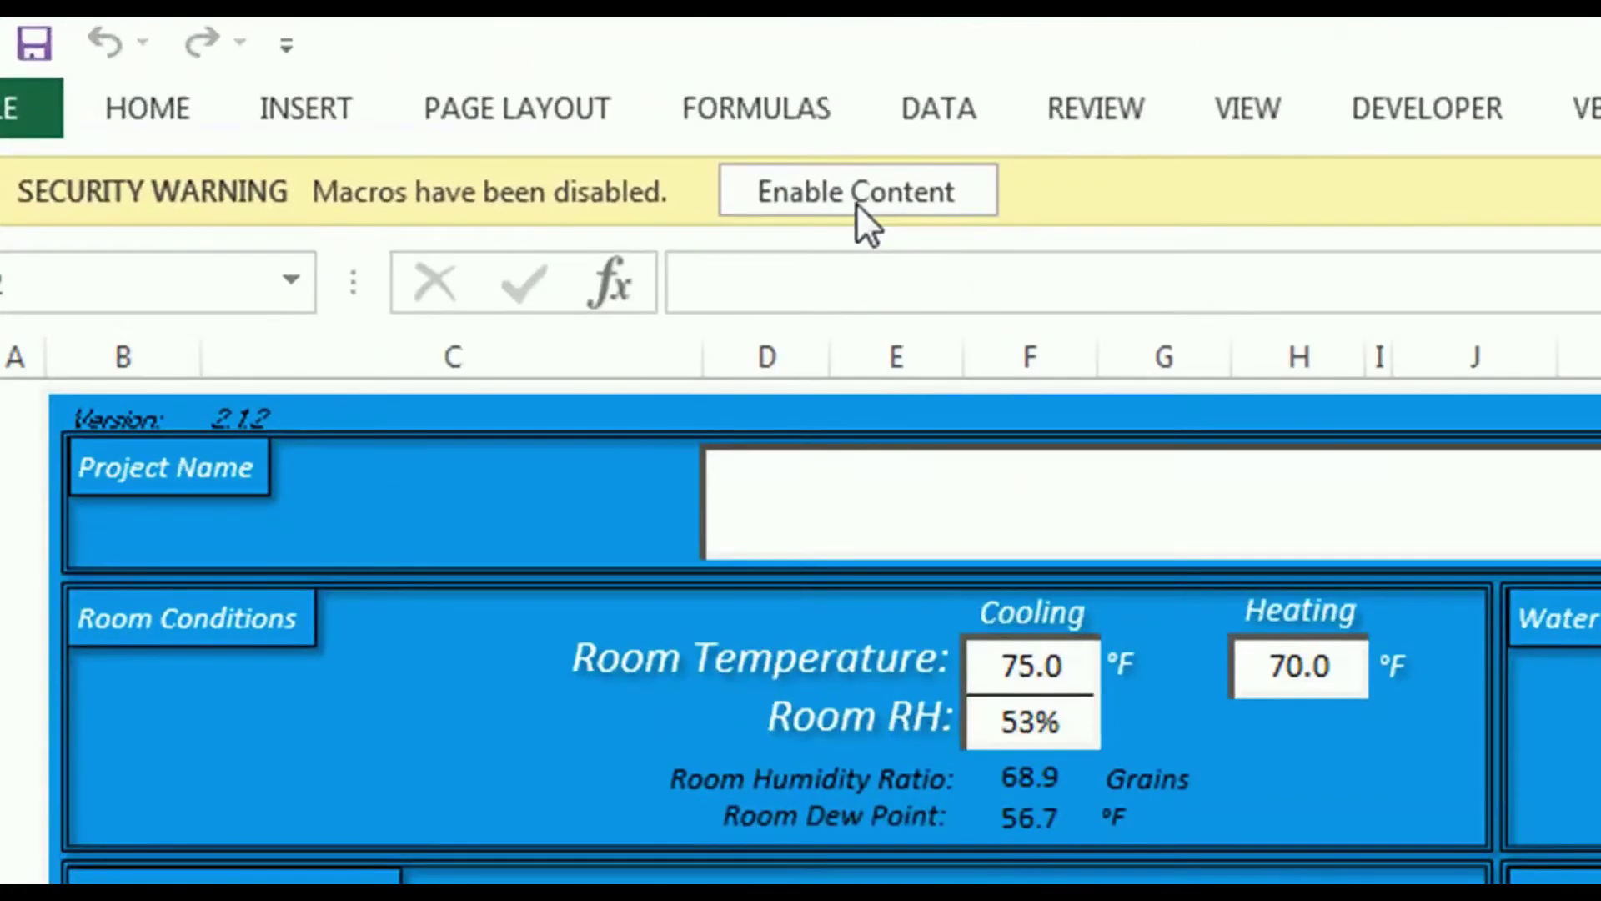
Enable Content on the security warning so the Titus workbook's macros can run.
left_click(851, 197)
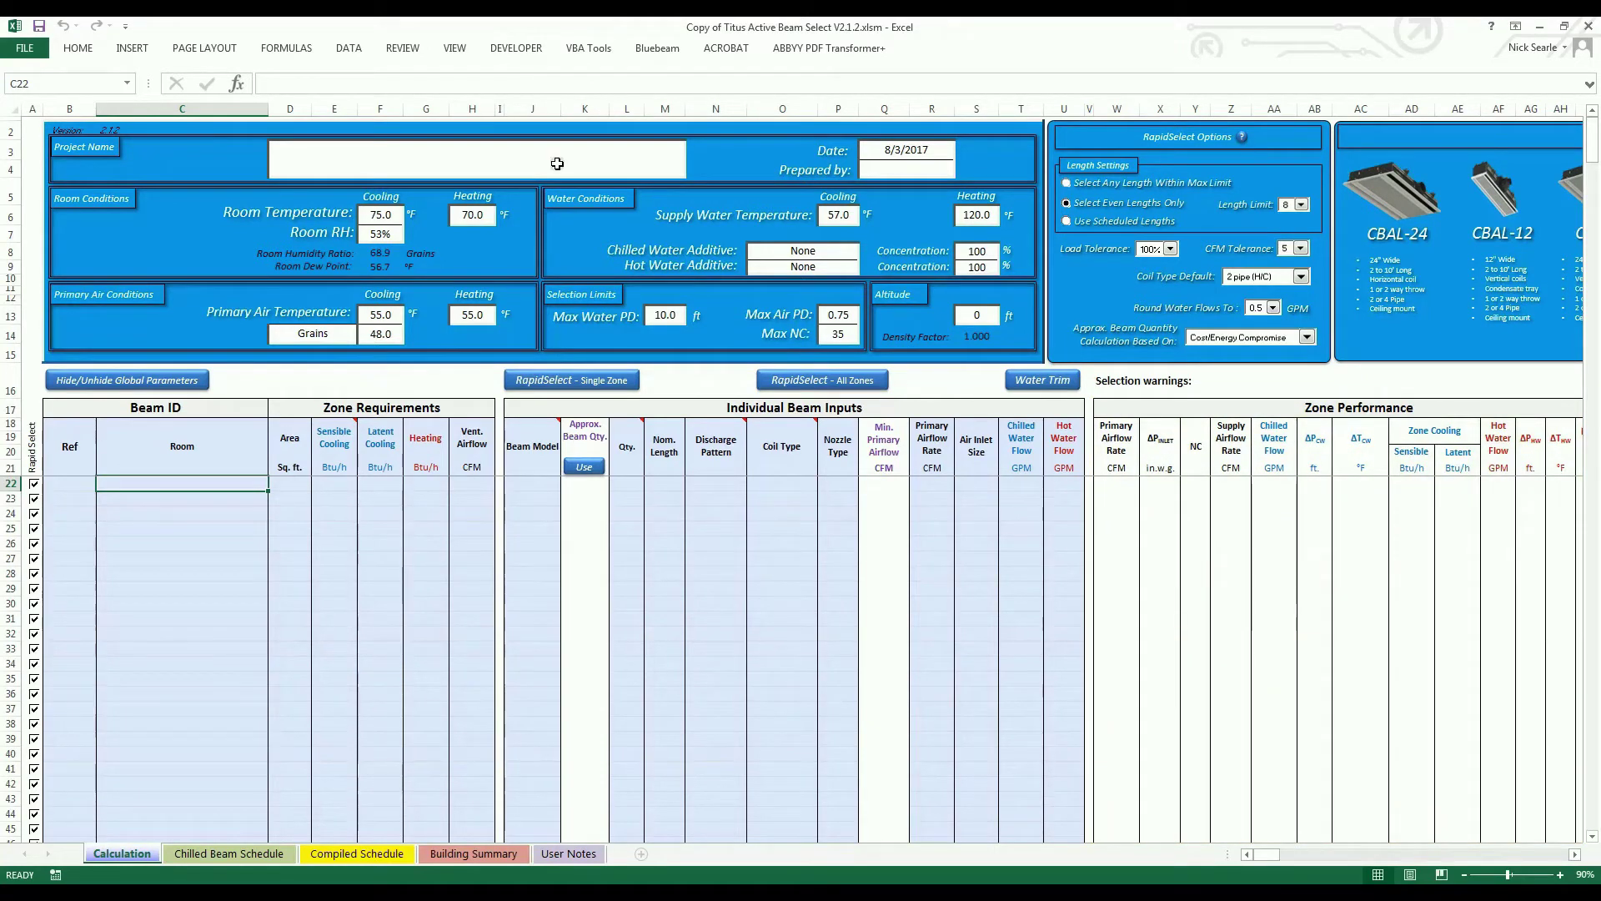
Name the project 'School Project'.
left_click(557, 163)
type("Sc")
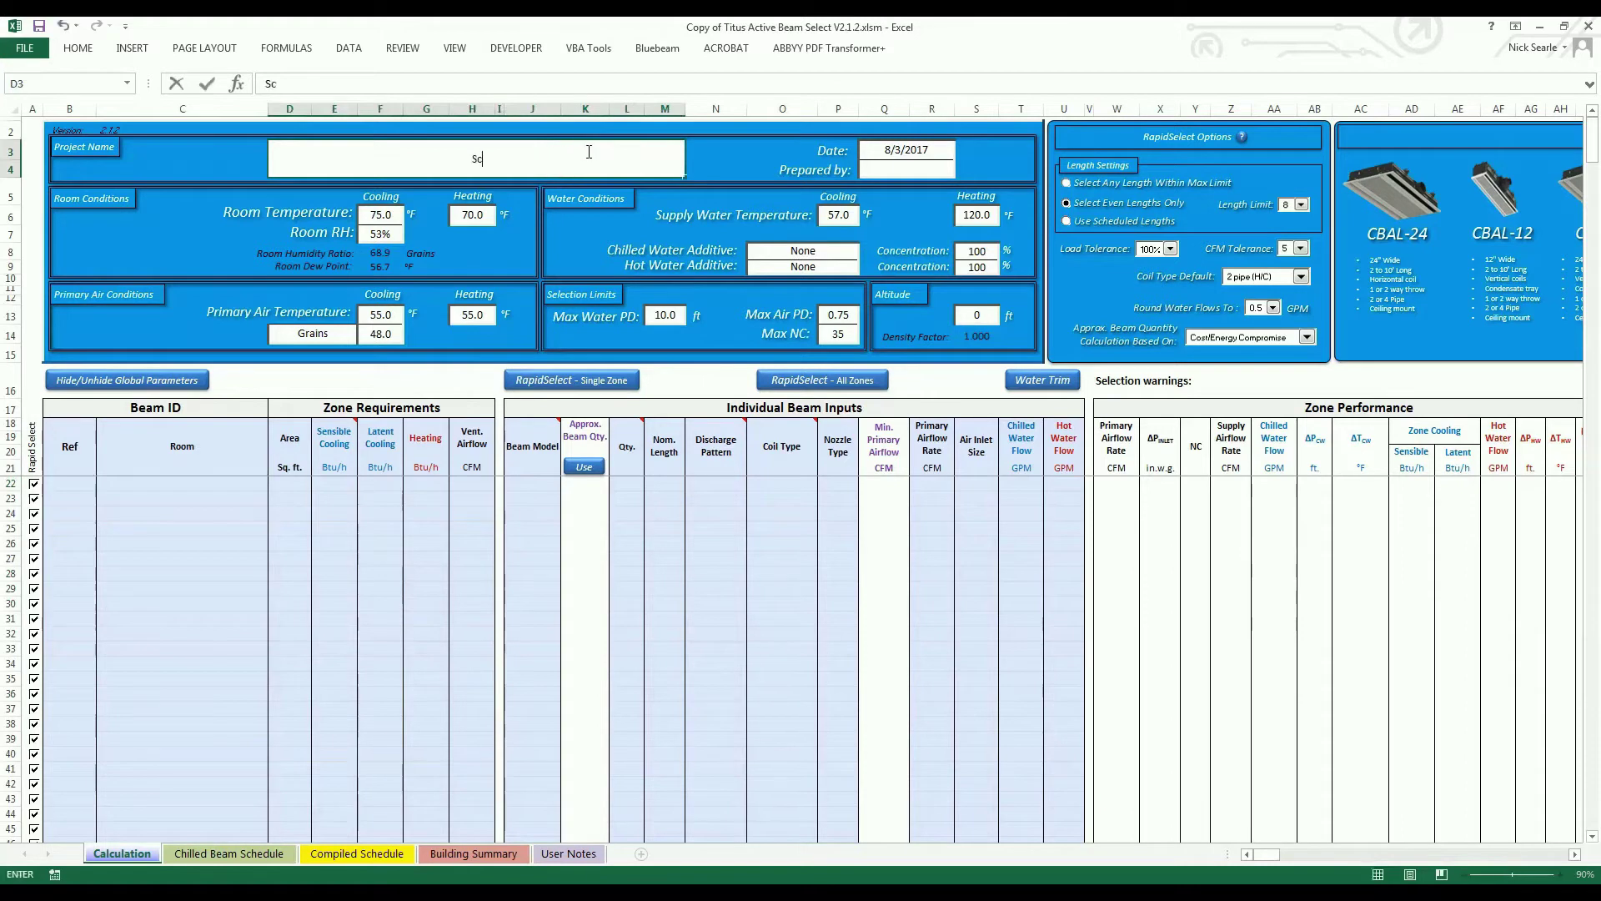
type("hool Project")
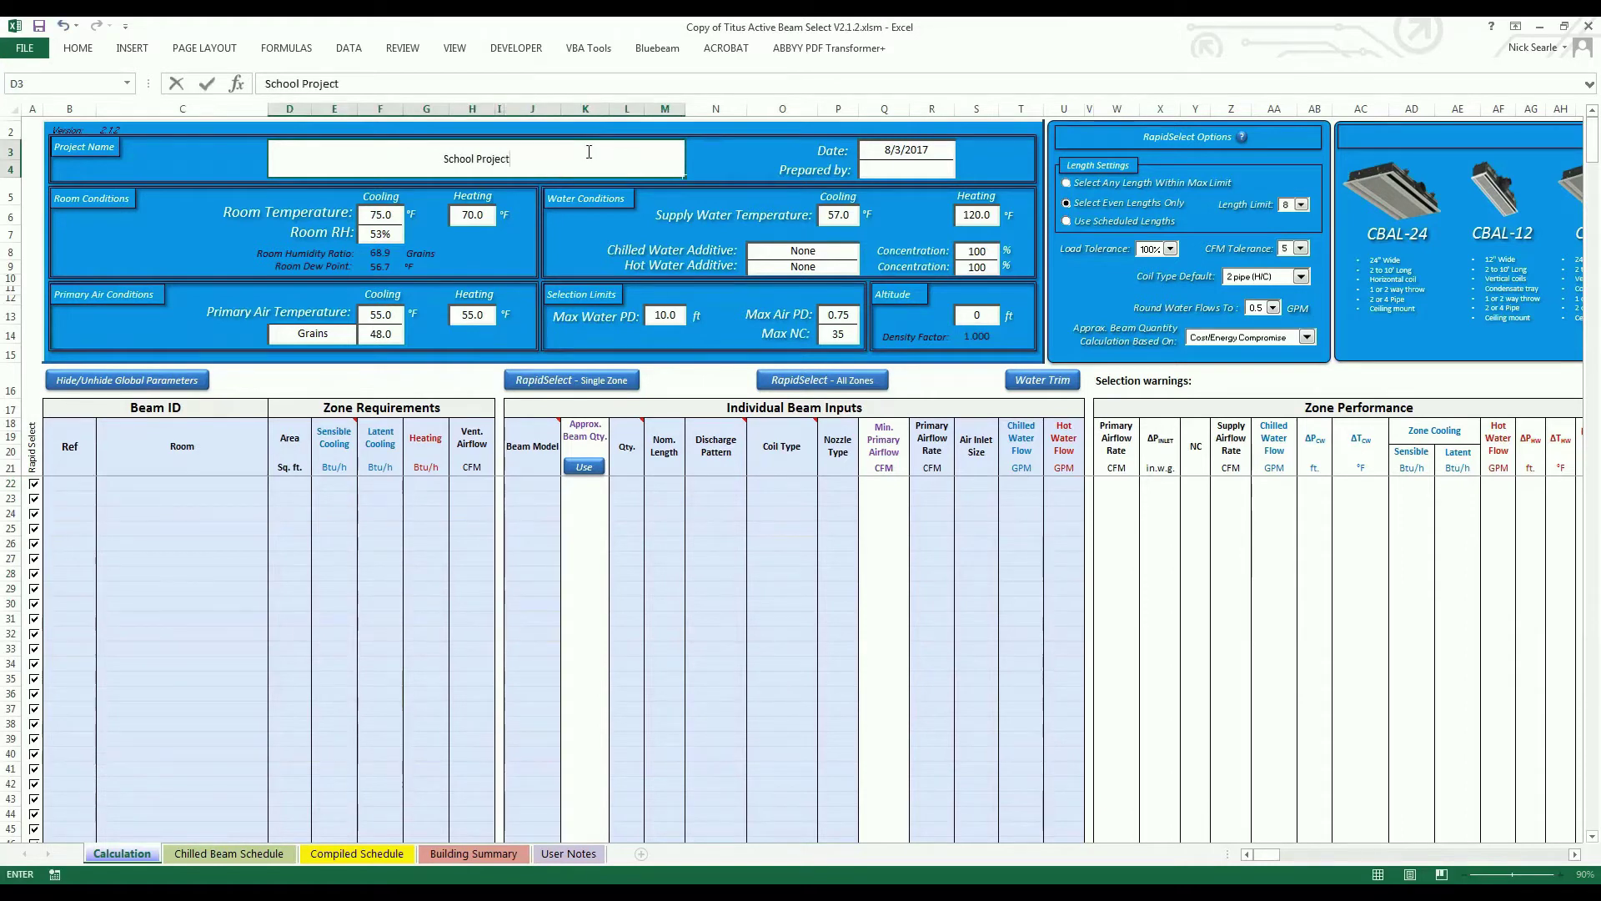
key("Return")
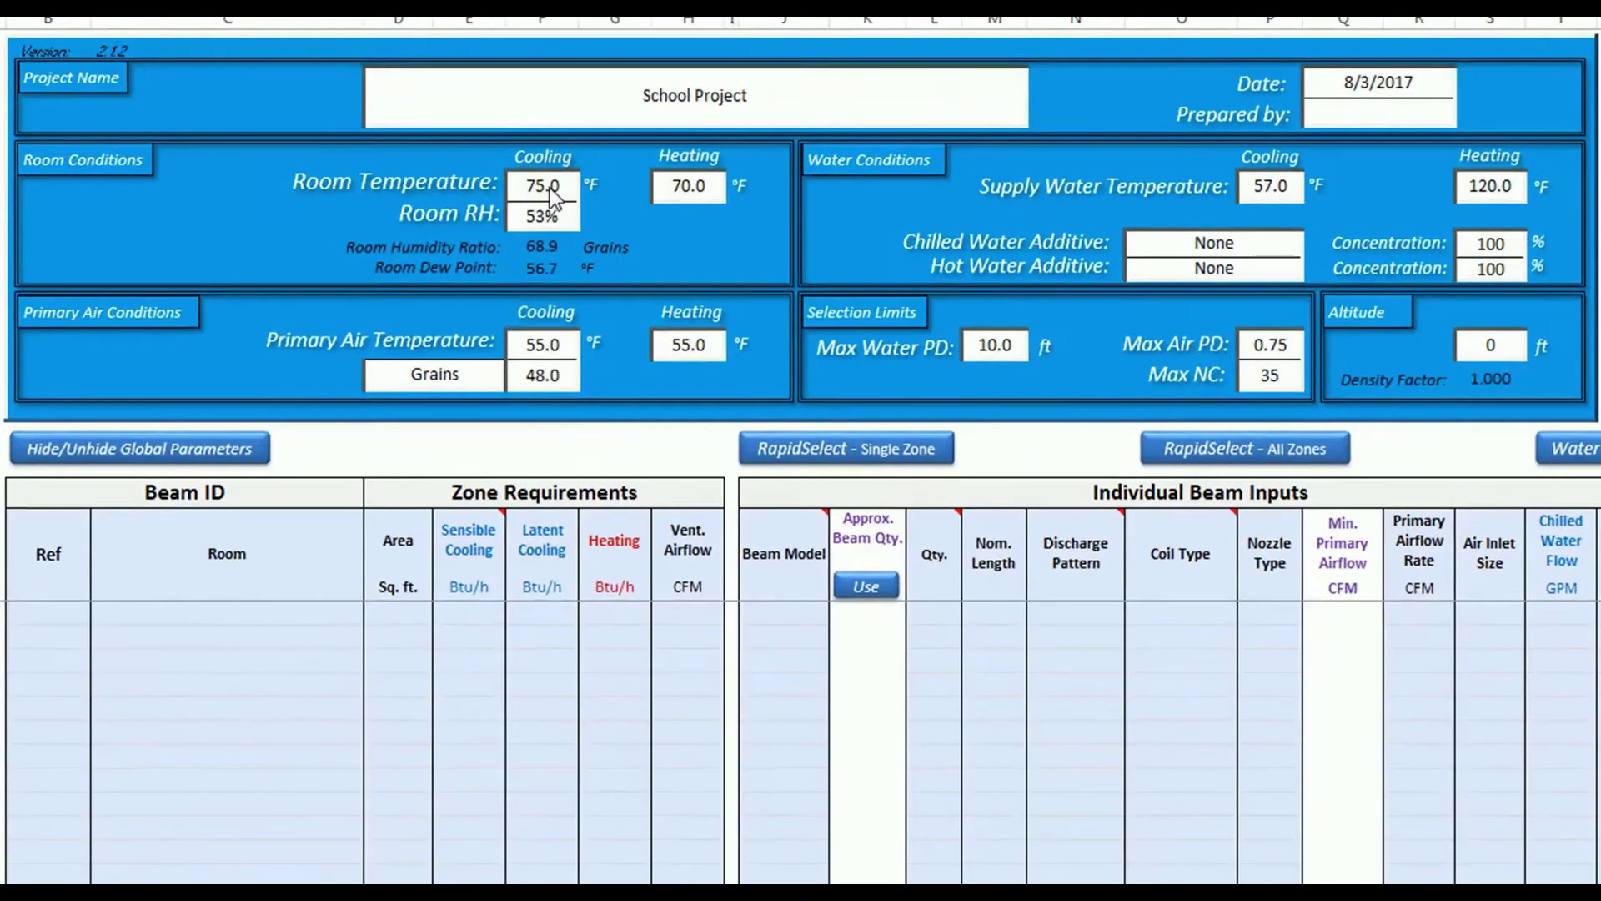
Set room RH to 55% and primary air to 63.0°F at 45.0 grains.
left_click(542, 192)
left_click(529, 216)
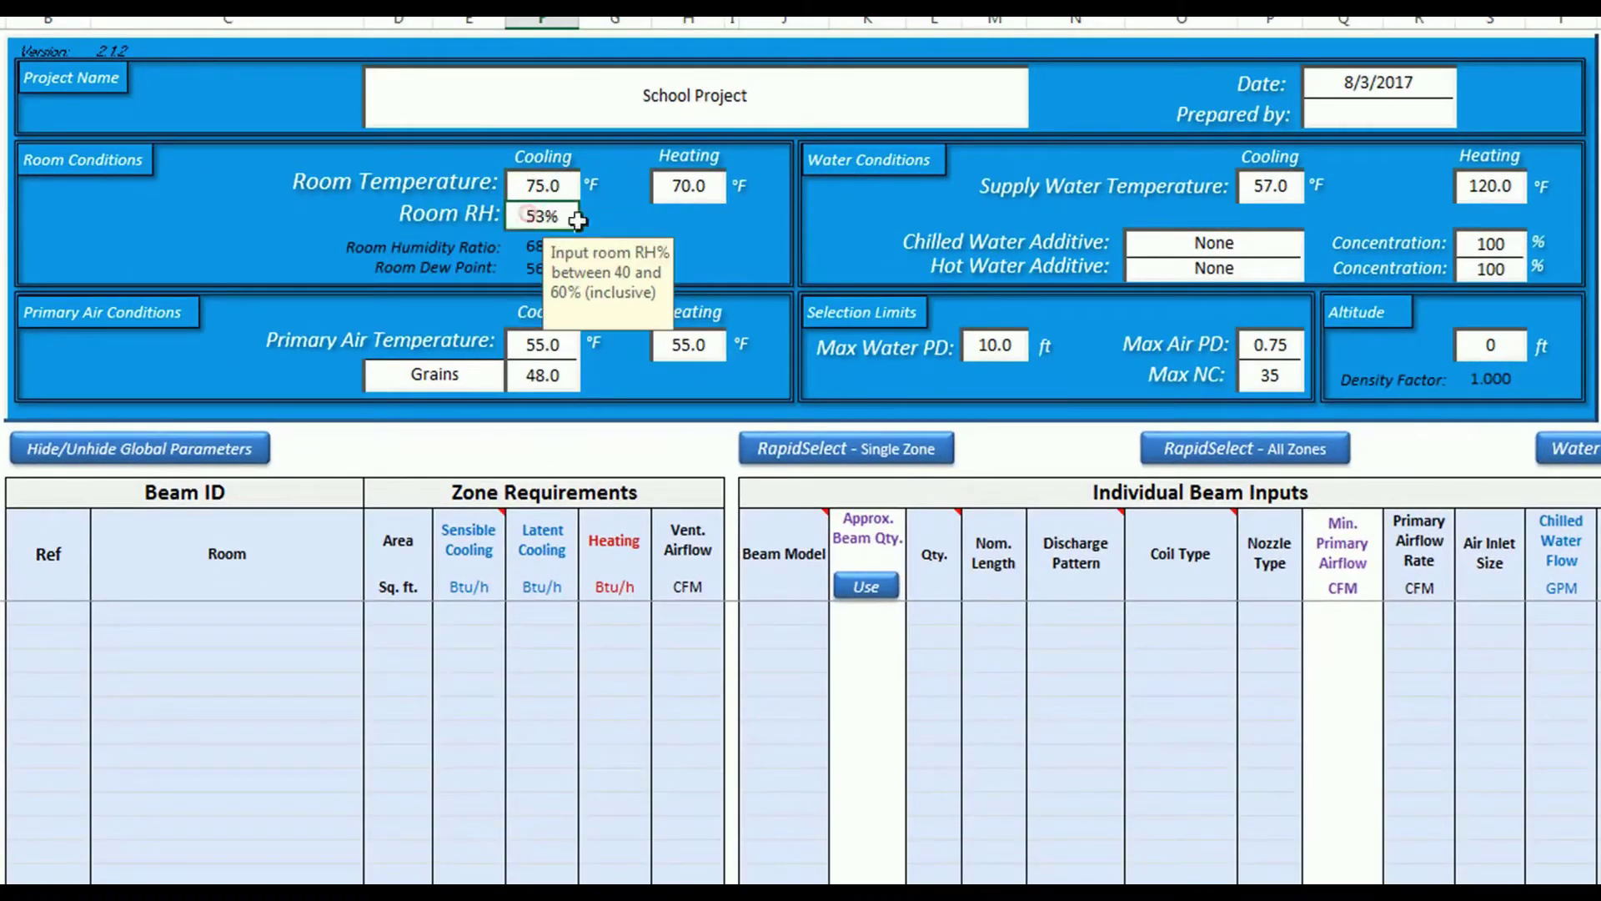
type("55")
key("Return")
left_click(513, 349)
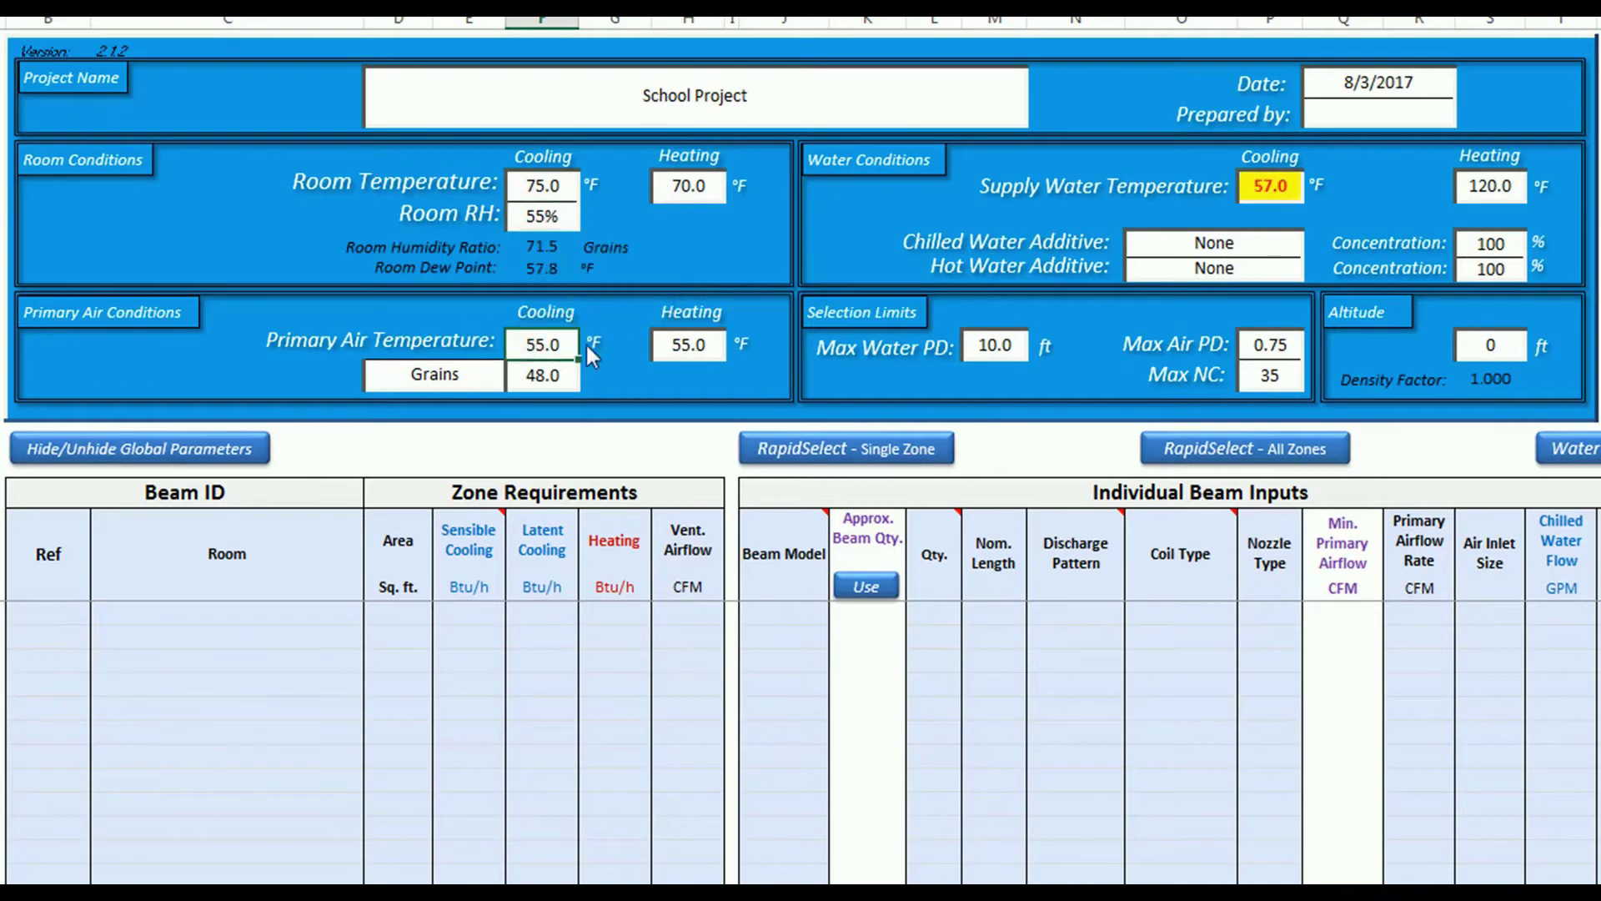
type("63")
key("Return")
type("45")
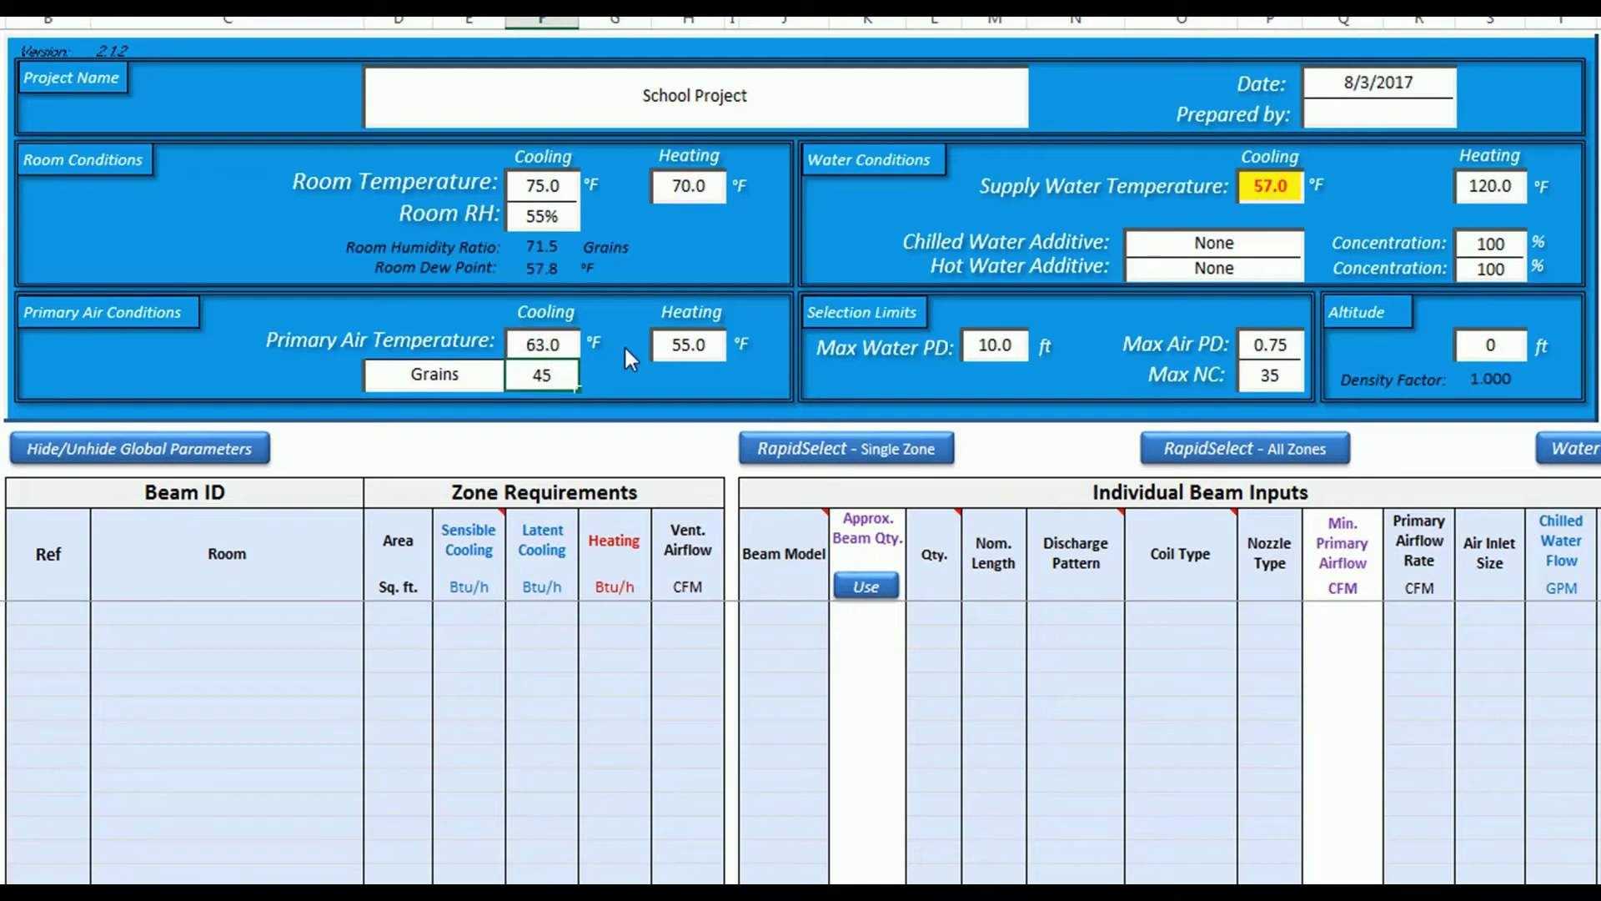
key("Return")
Set the cooling supply water to 59.0°F and the Max NC to 27.
left_click(1273, 179)
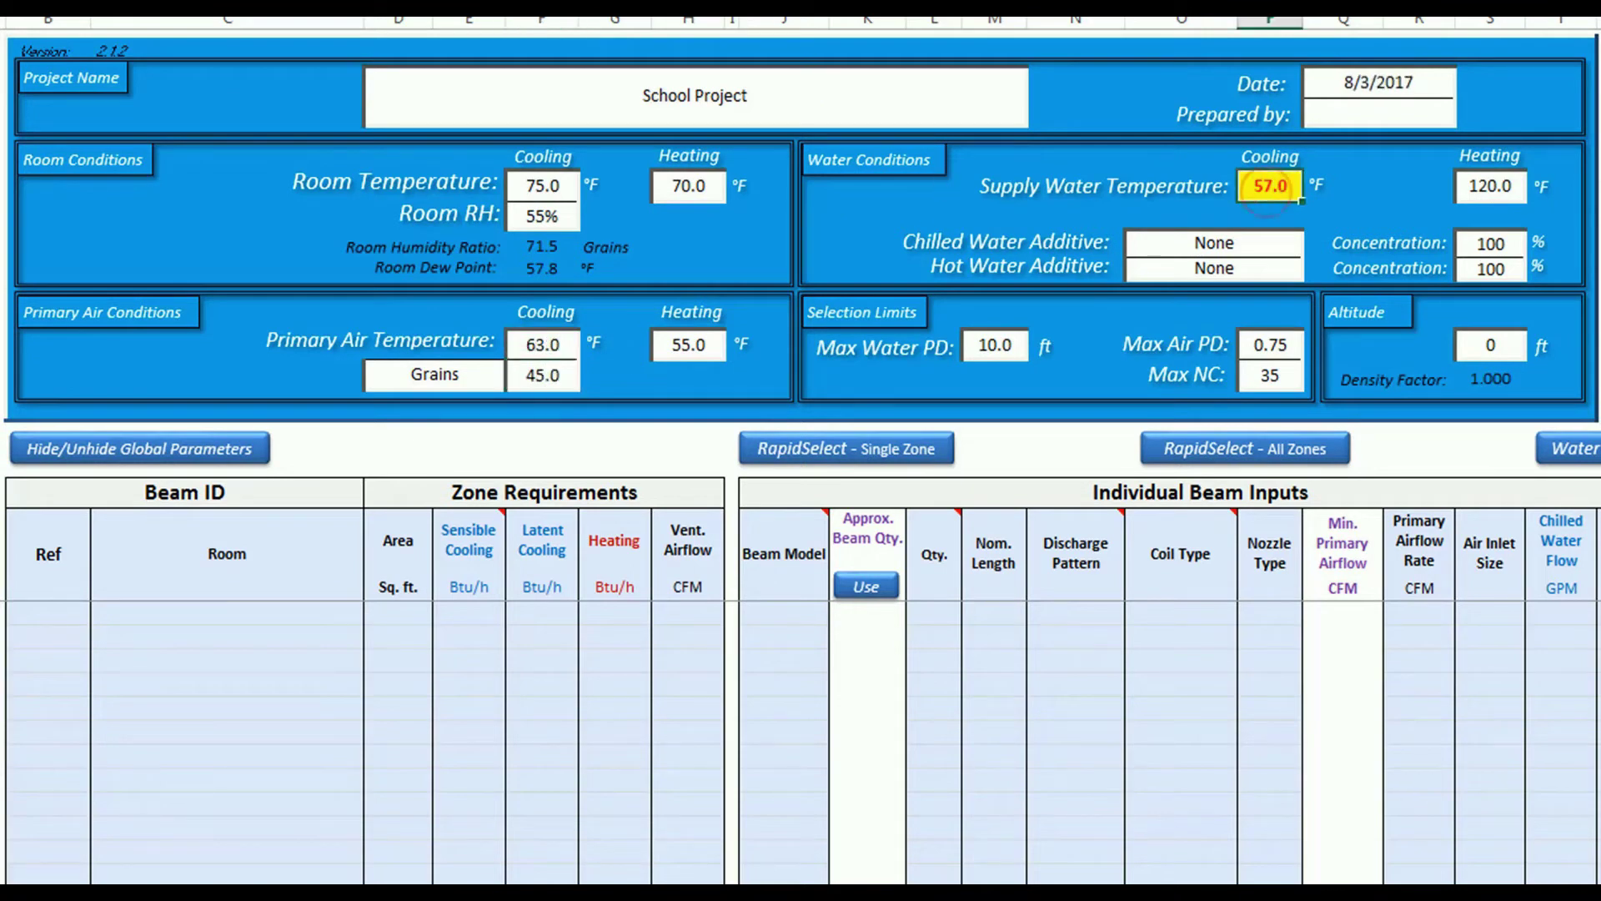
type("59")
key("Return")
left_click(1270, 375)
type("27")
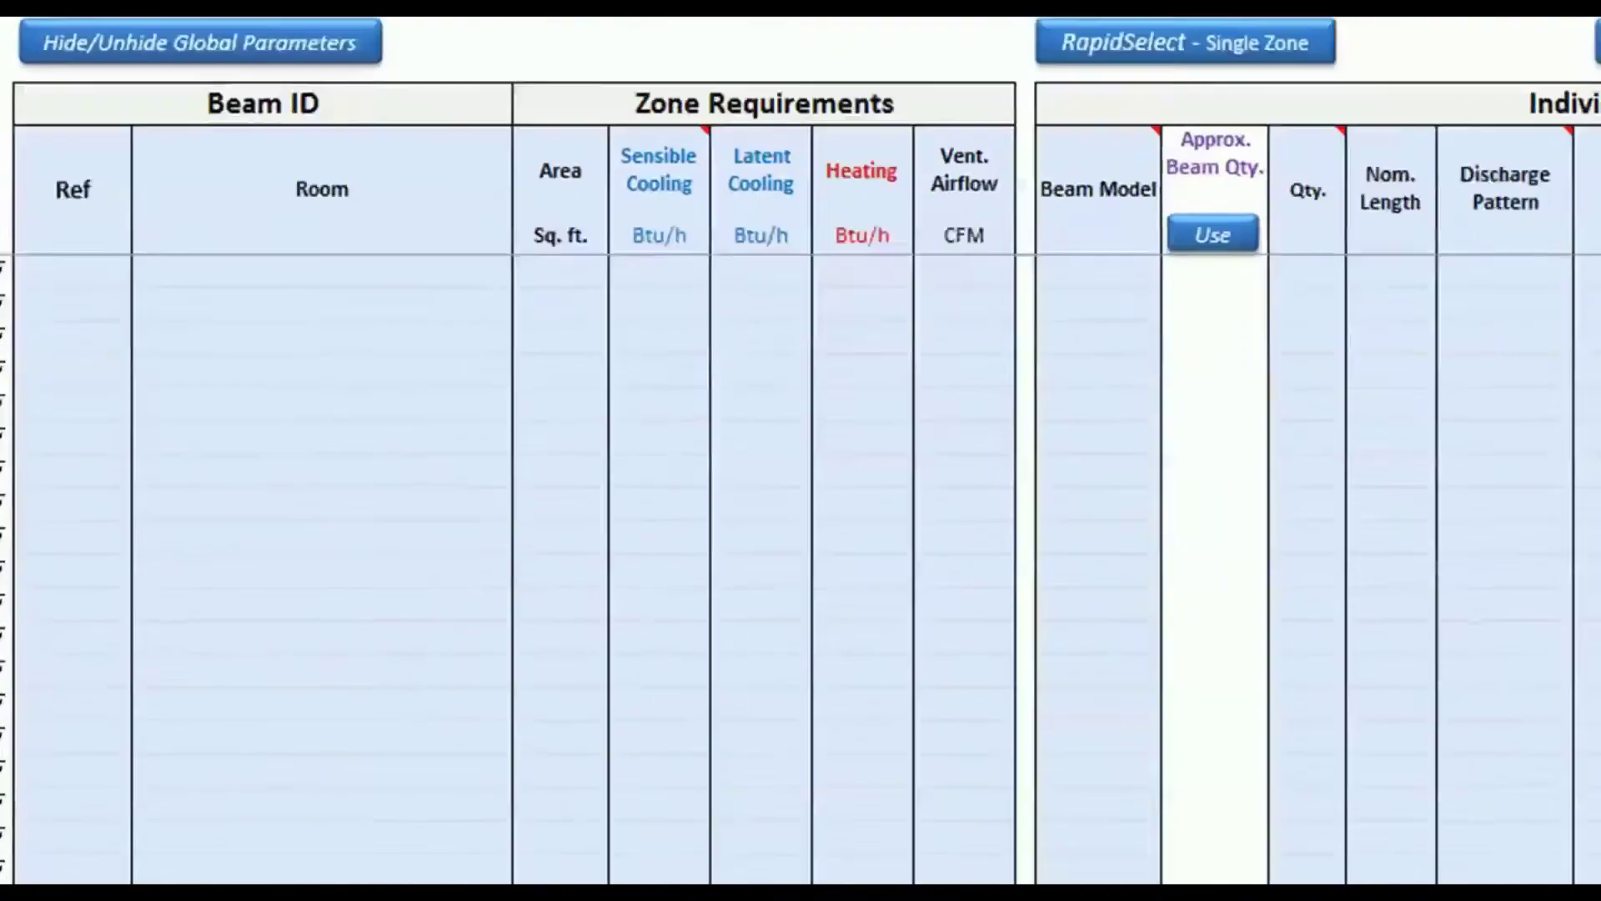
Add a Classroom zone of 900 sq ft in row 22.
left_click(178, 483)
type("Classroom")
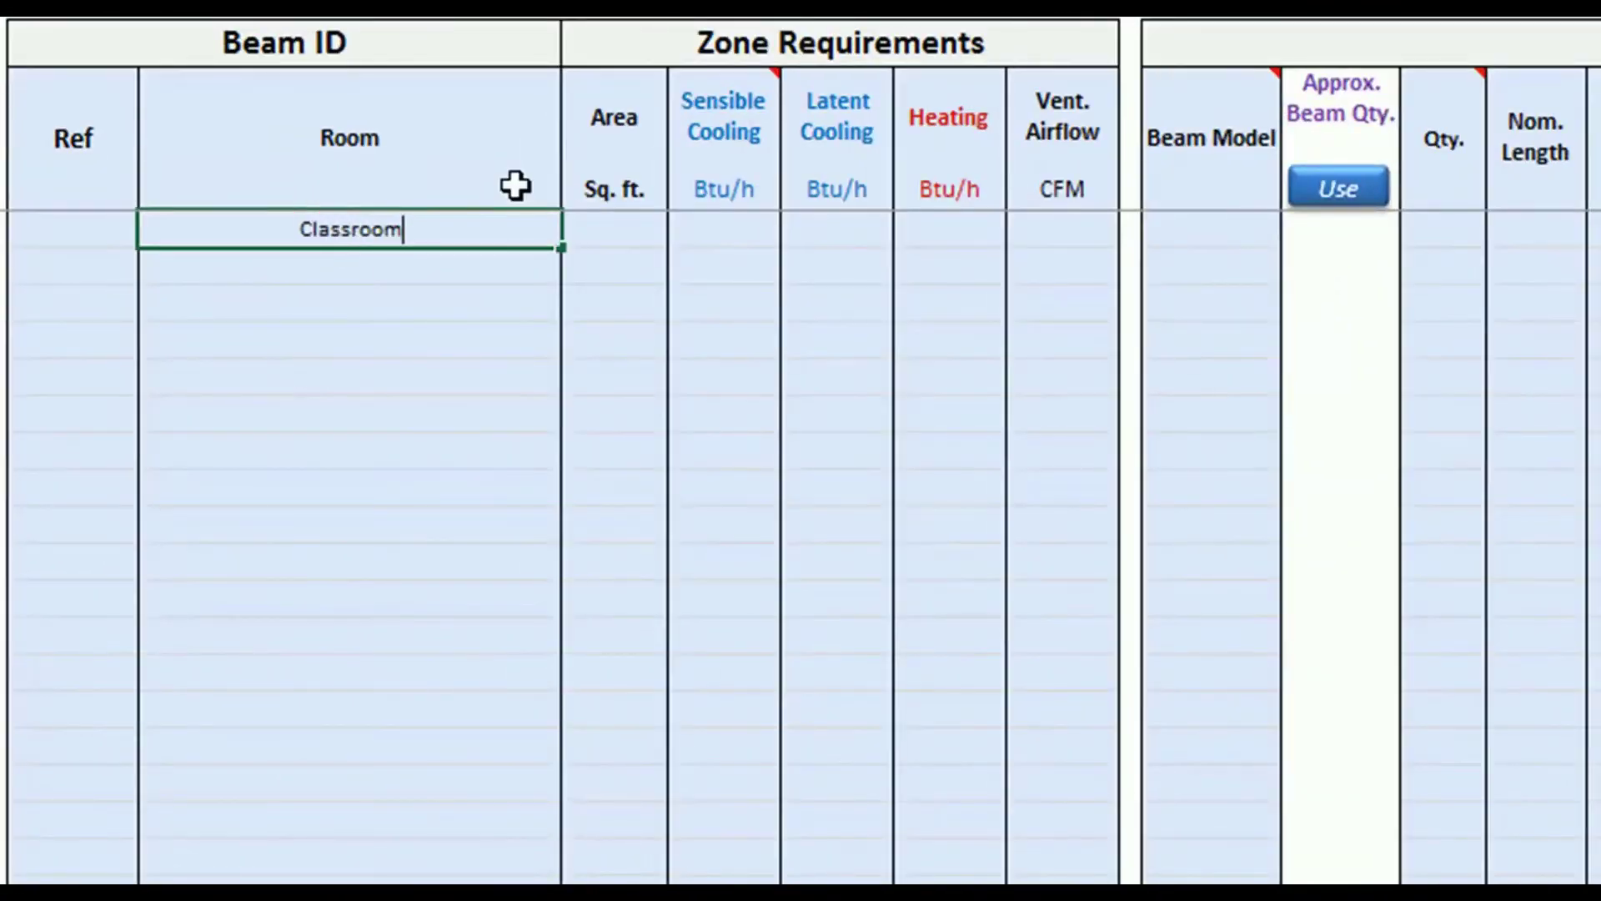
key("Tab")
type("900")
key("Tab")
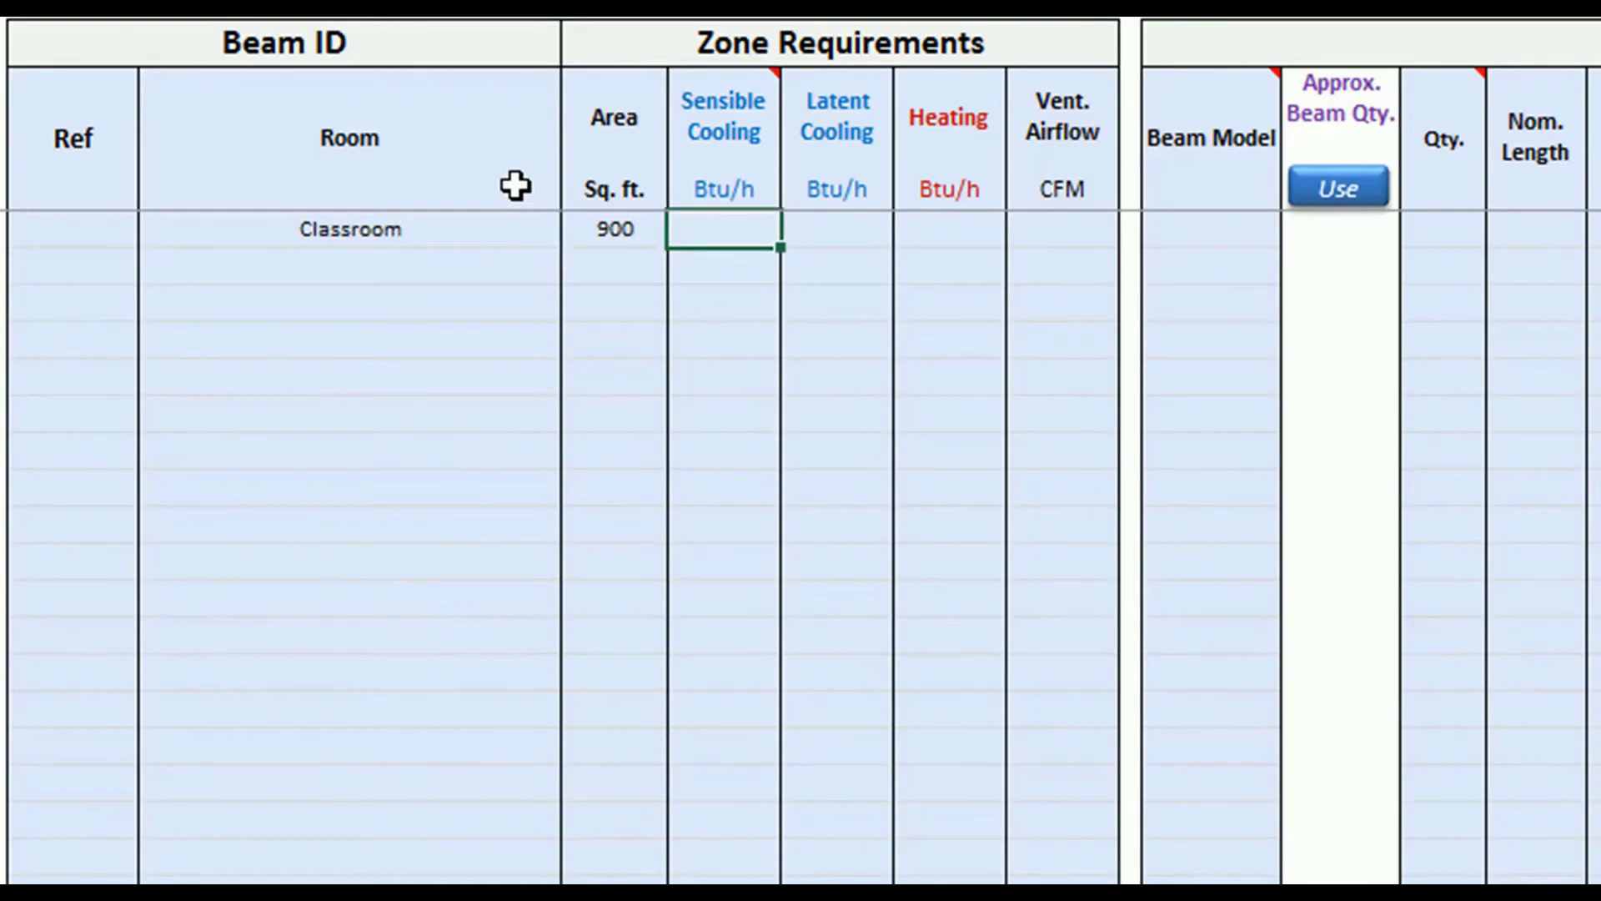
Enter Classroom sensible cooling =28×area, latent cooling =8×area, and the ventilation airflow.
left_click(721, 223)
type("=28")
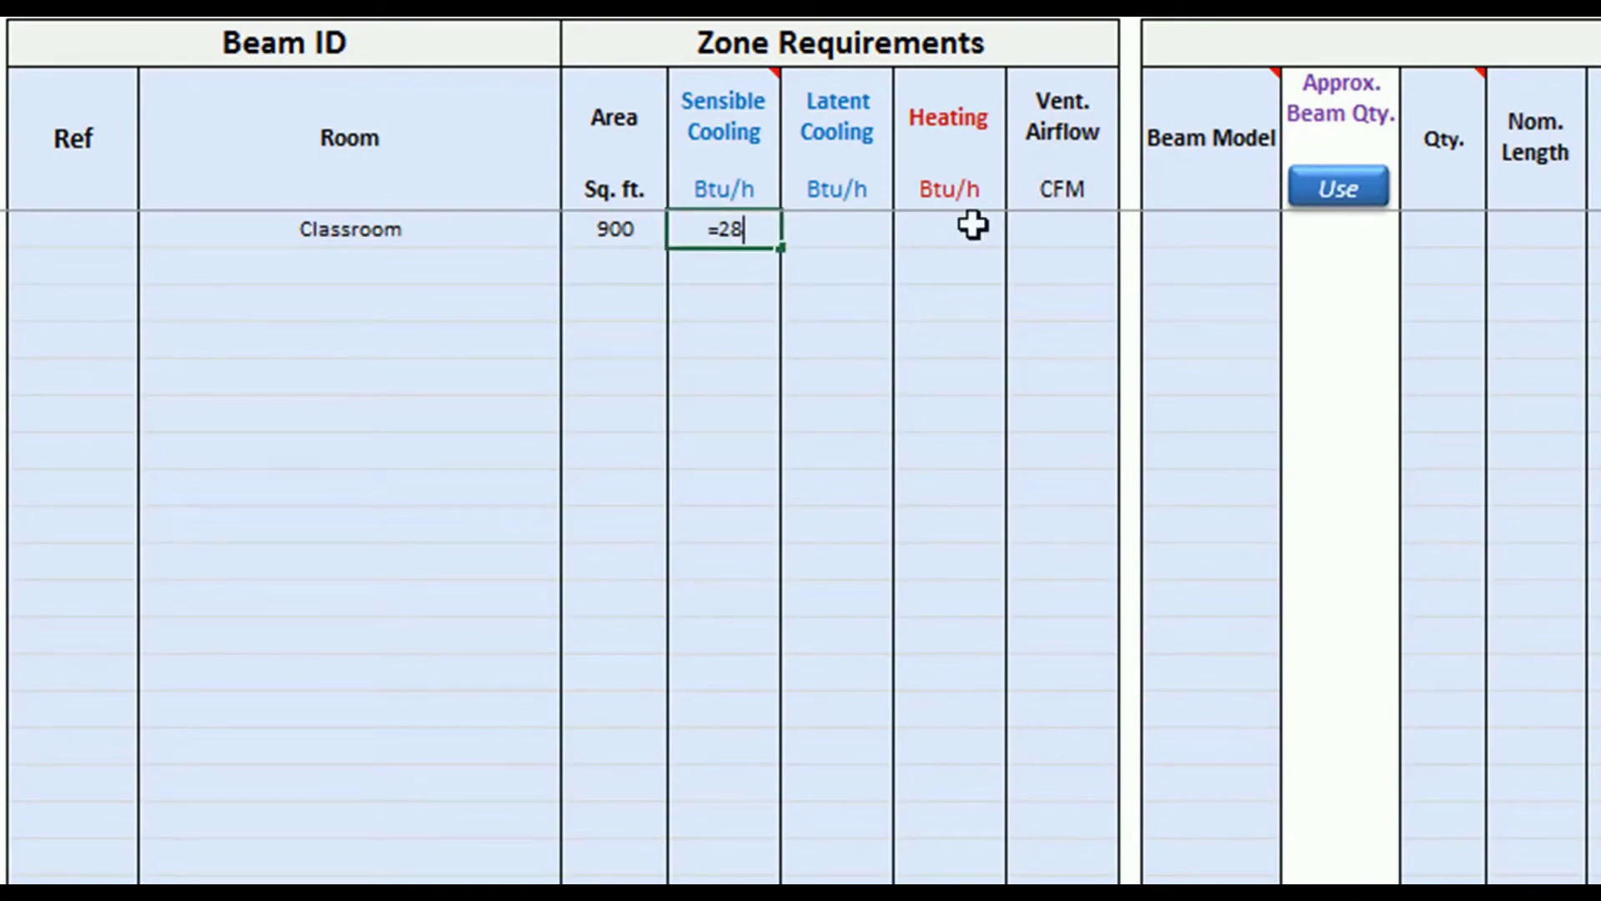
type("*")
key("Left")
key("Tab")
type("=8*")
key("Left")
key("Left")
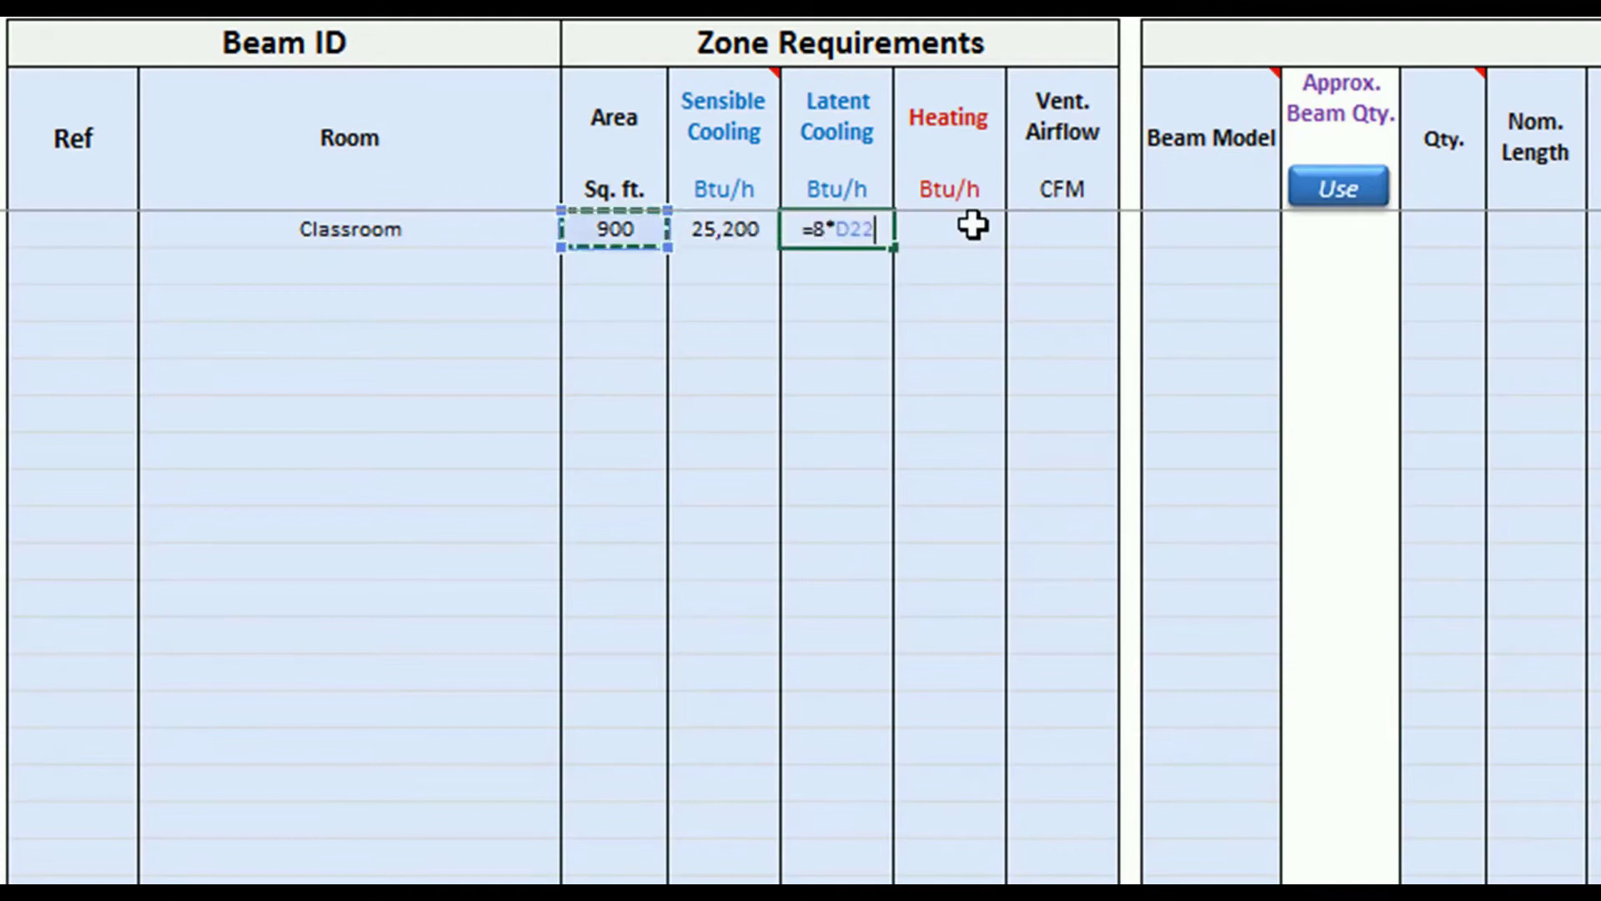
key("Return")
left_click(1049, 220)
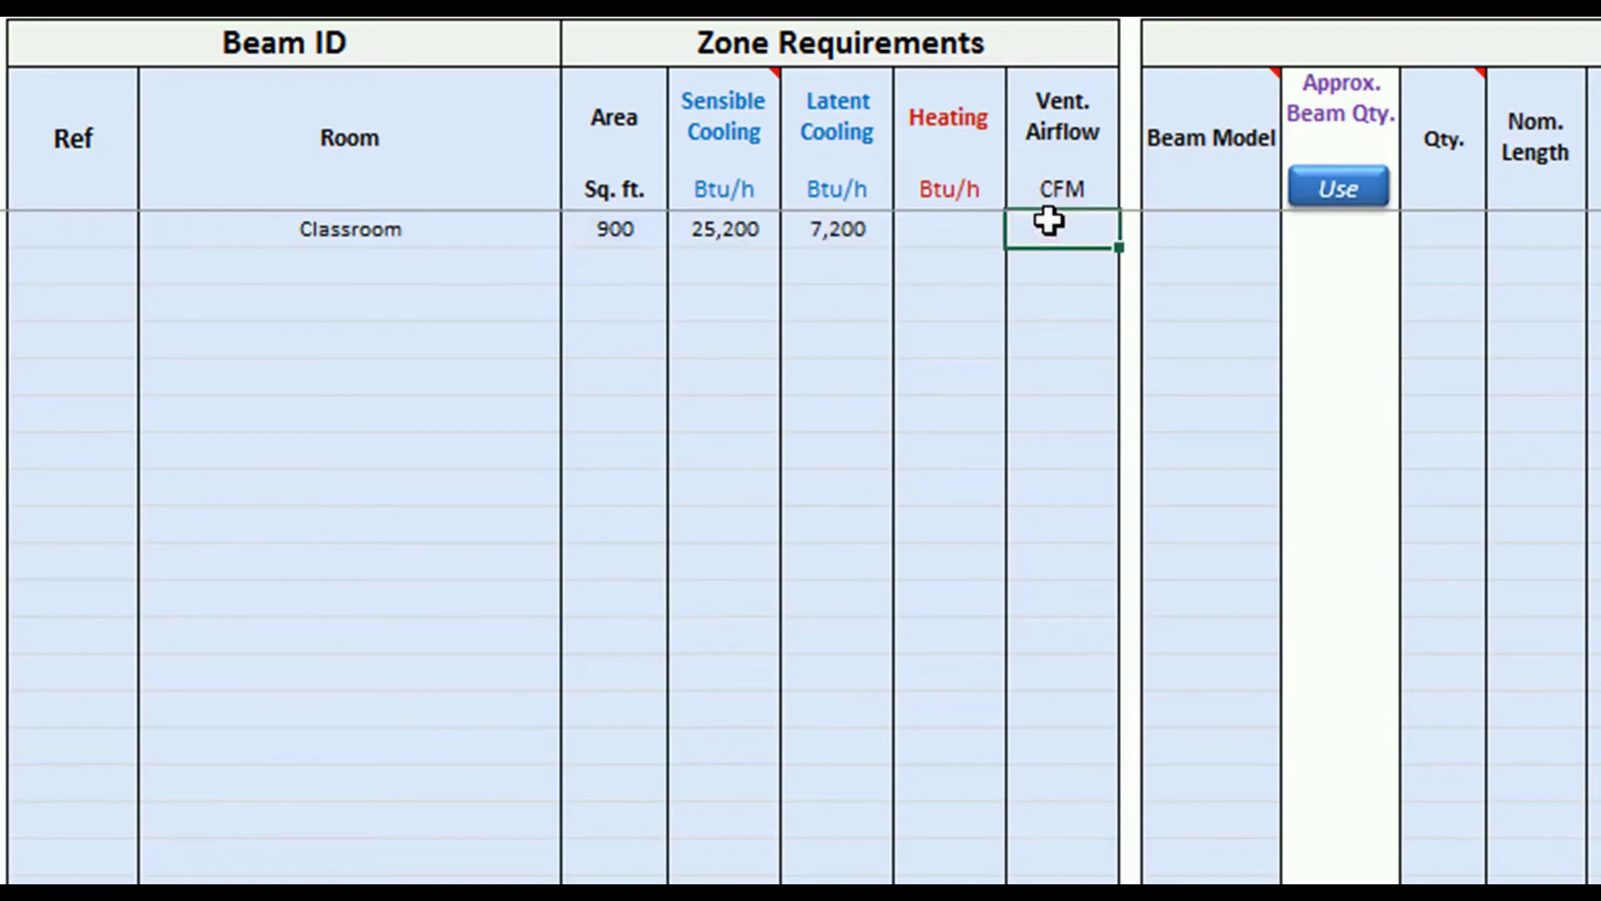
type("500")
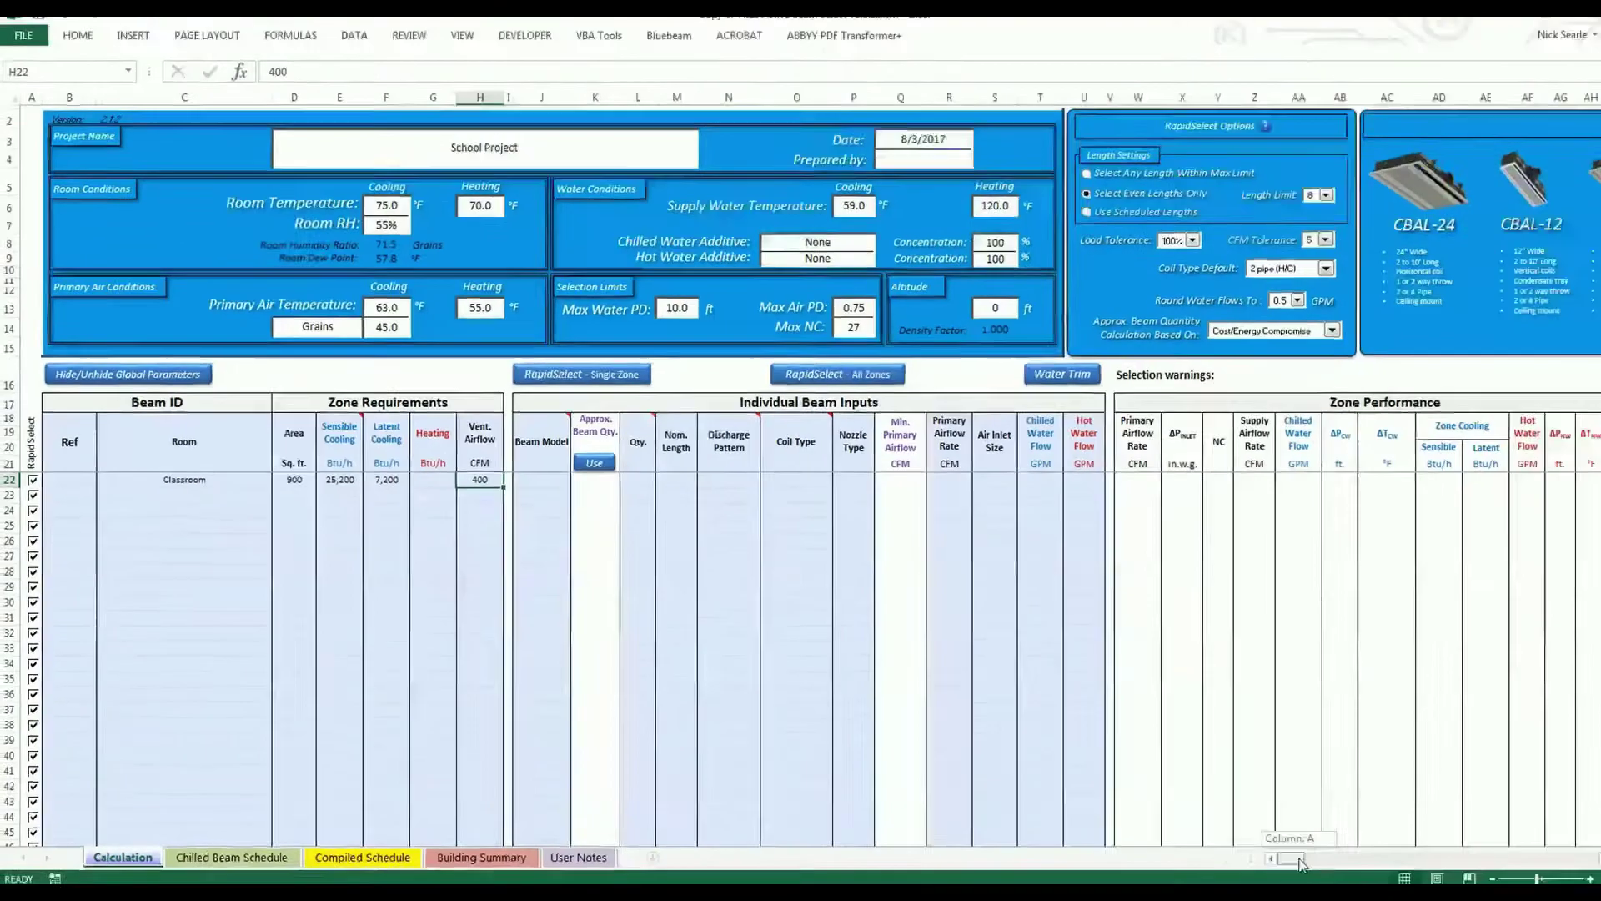
View the CBAL-24 submittal PDF from the product link, then return to the workbook.
left_click_drag(1270, 854, 1296, 854)
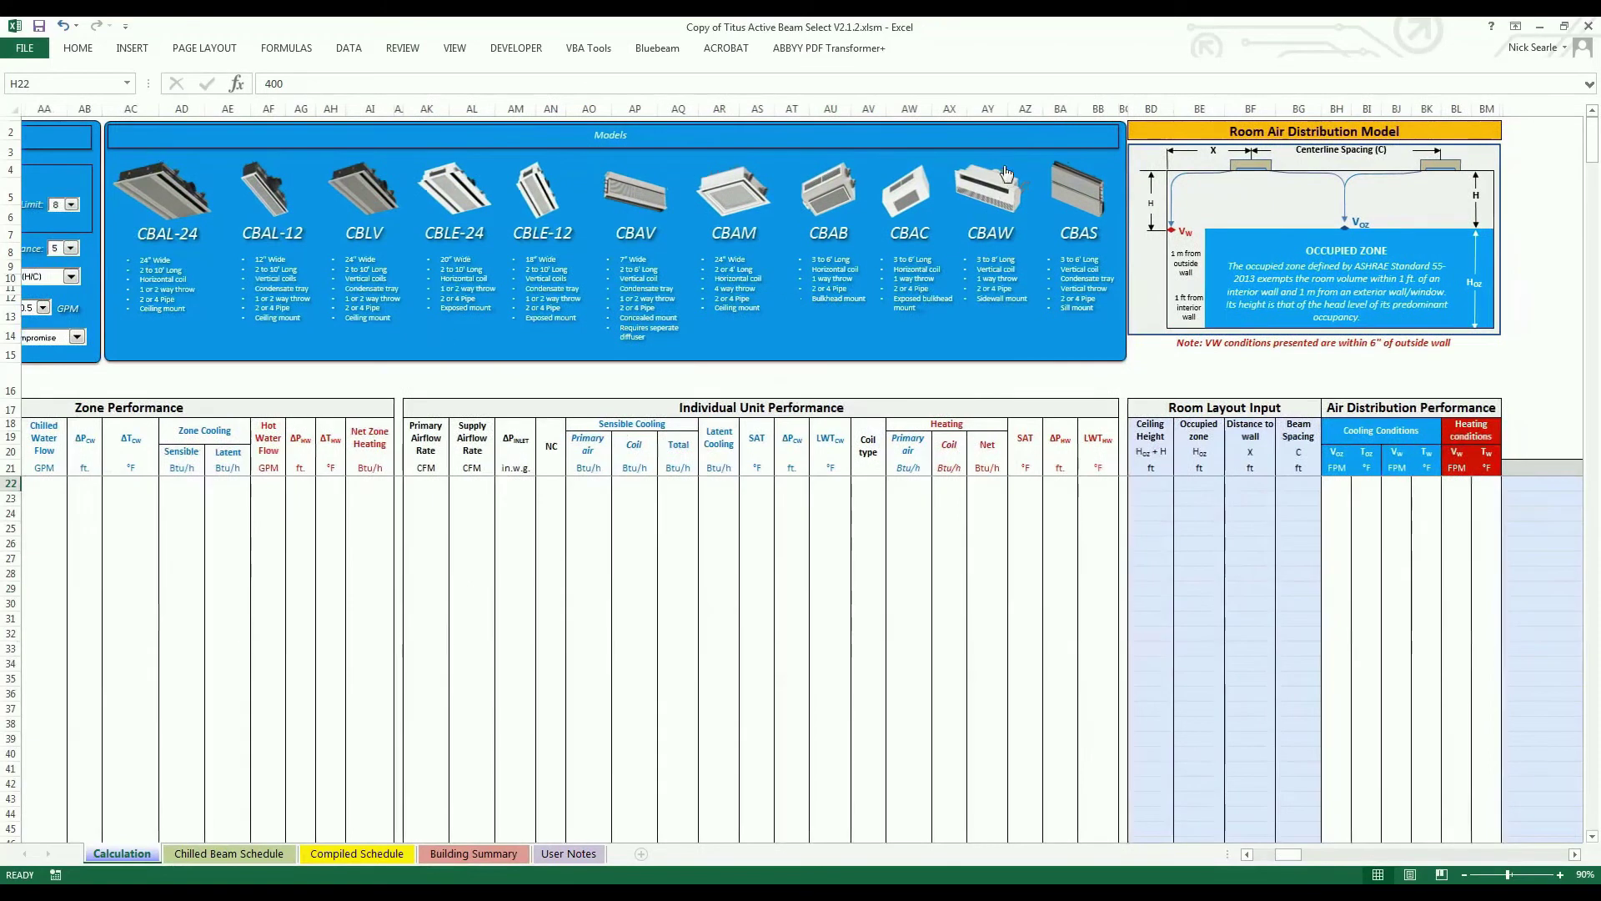
left_click(326, 373)
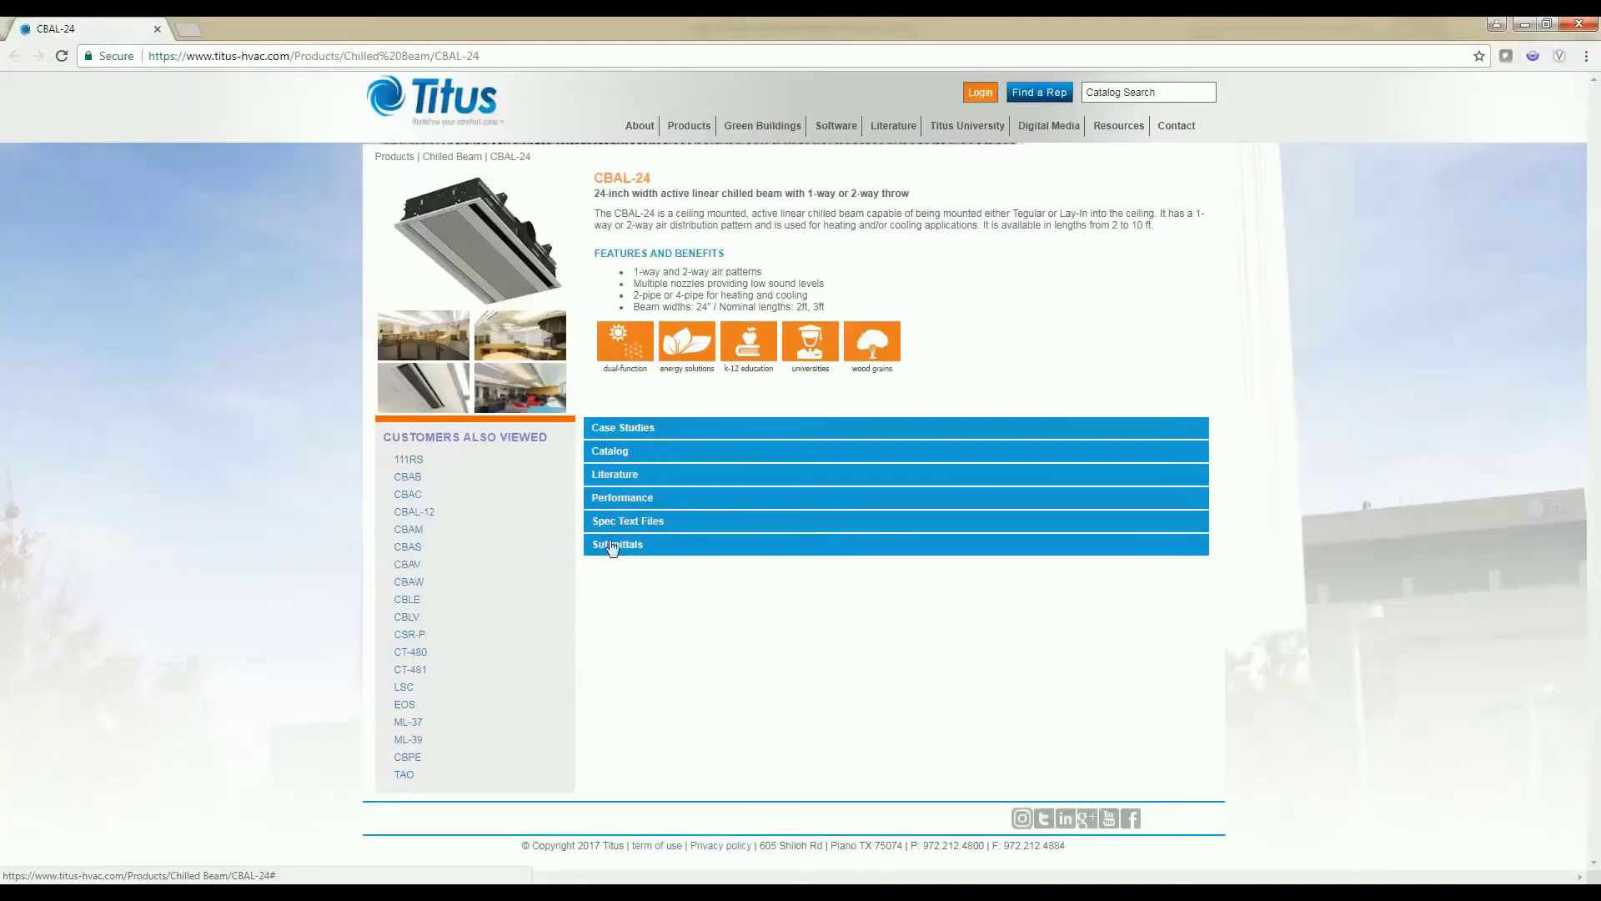
left_click(609, 558)
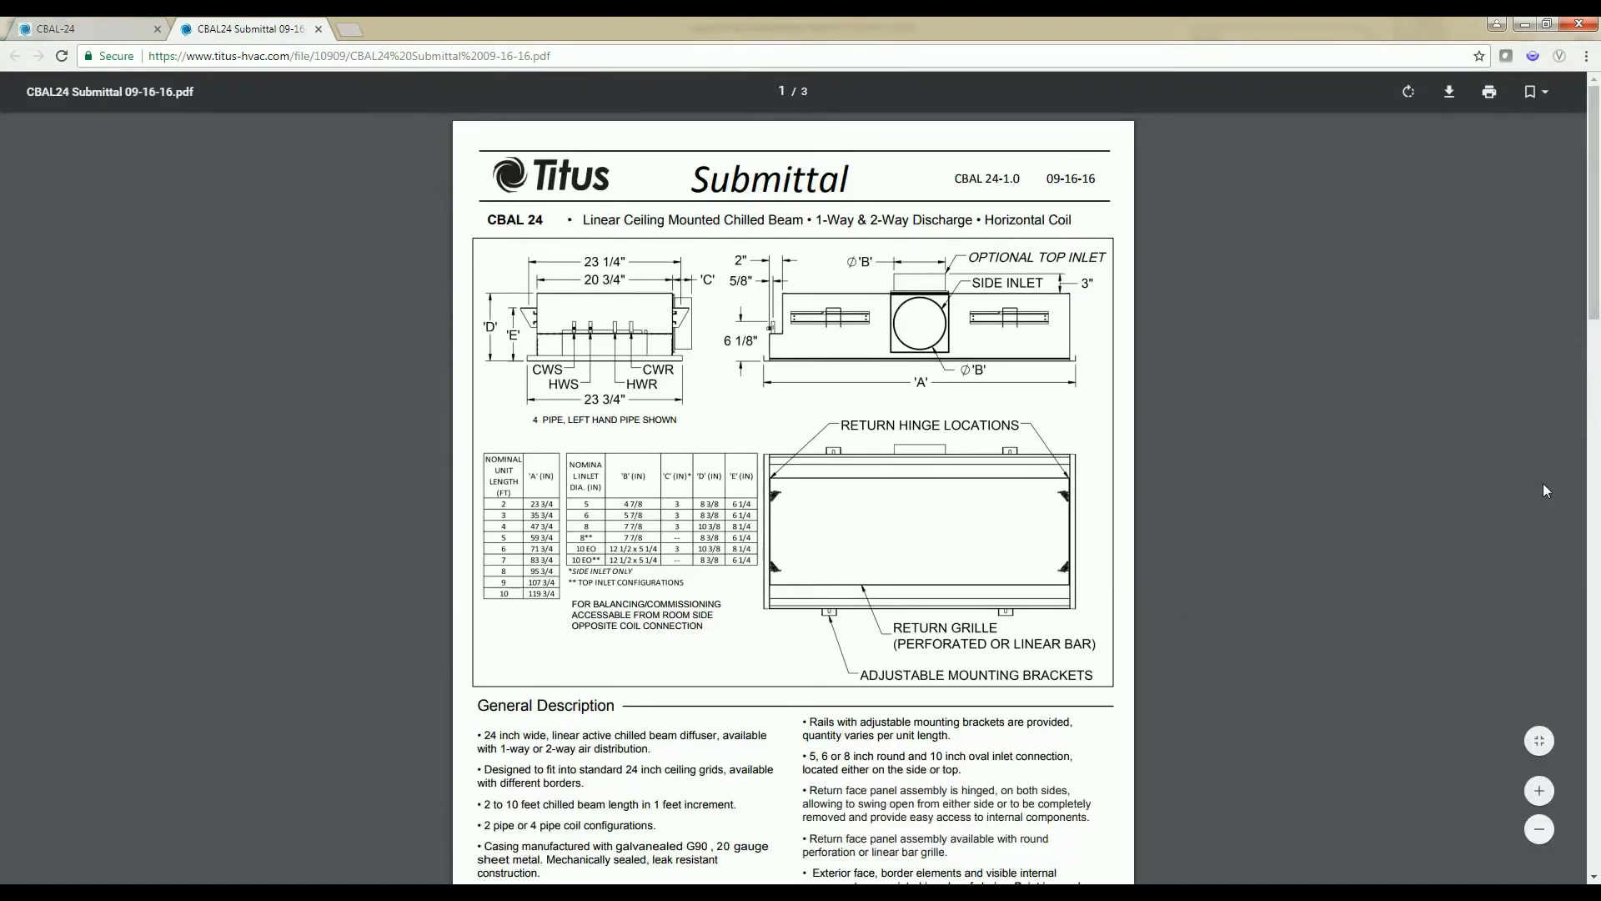
left_click(1524, 24)
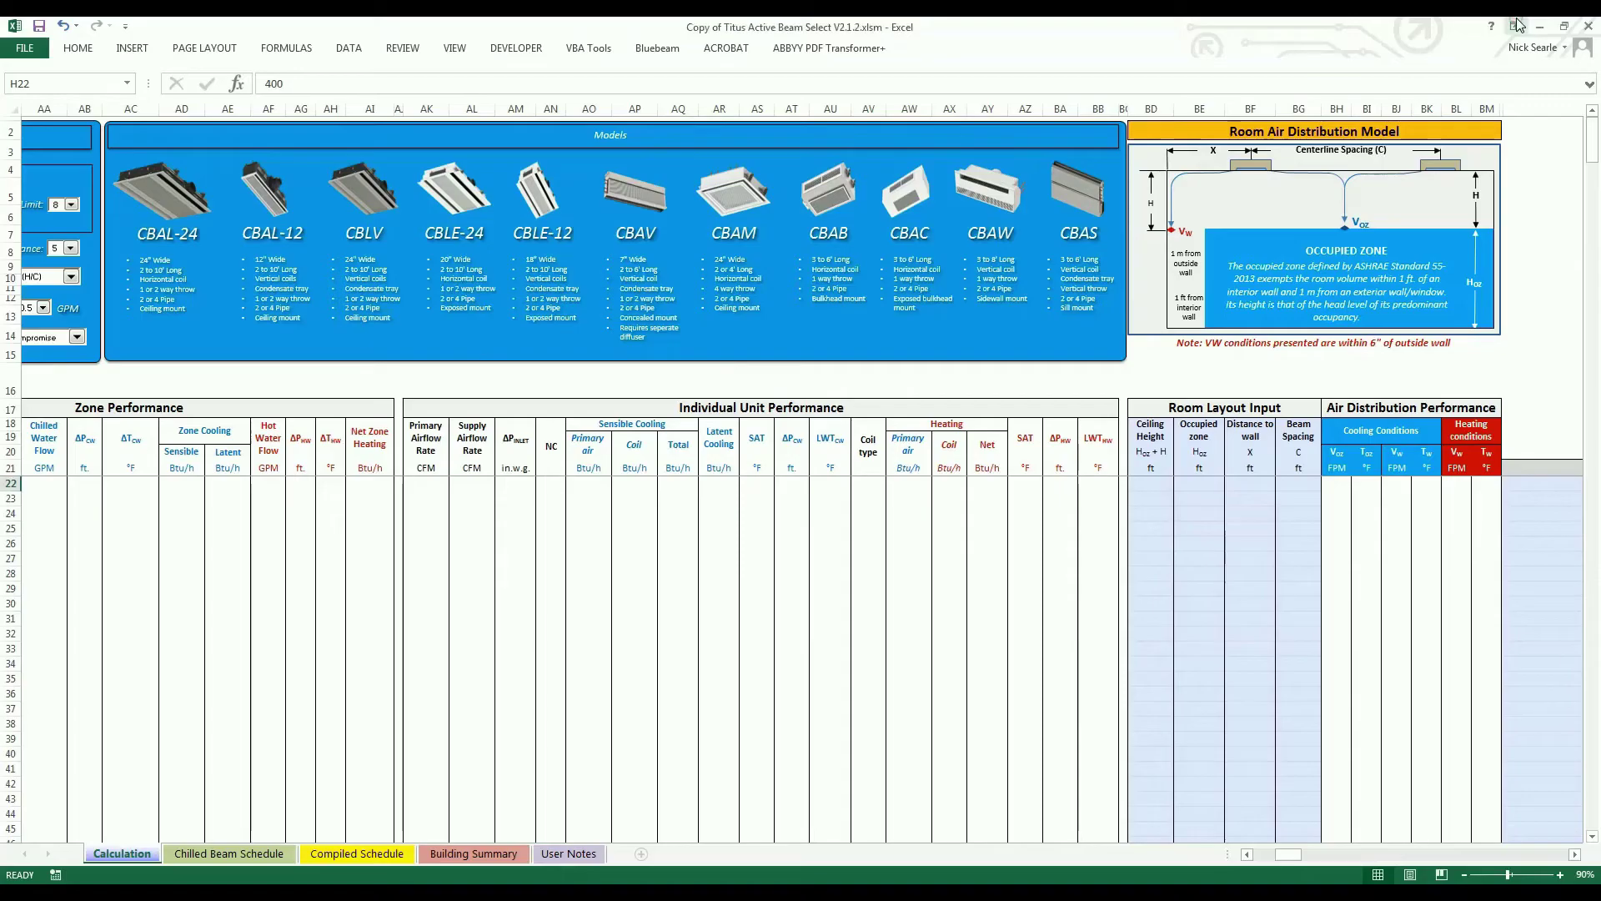
Choose the CBAL-24 beam model for the Classroom and apply the suggested quantity of 4.
left_click_drag(1289, 854, 1259, 858)
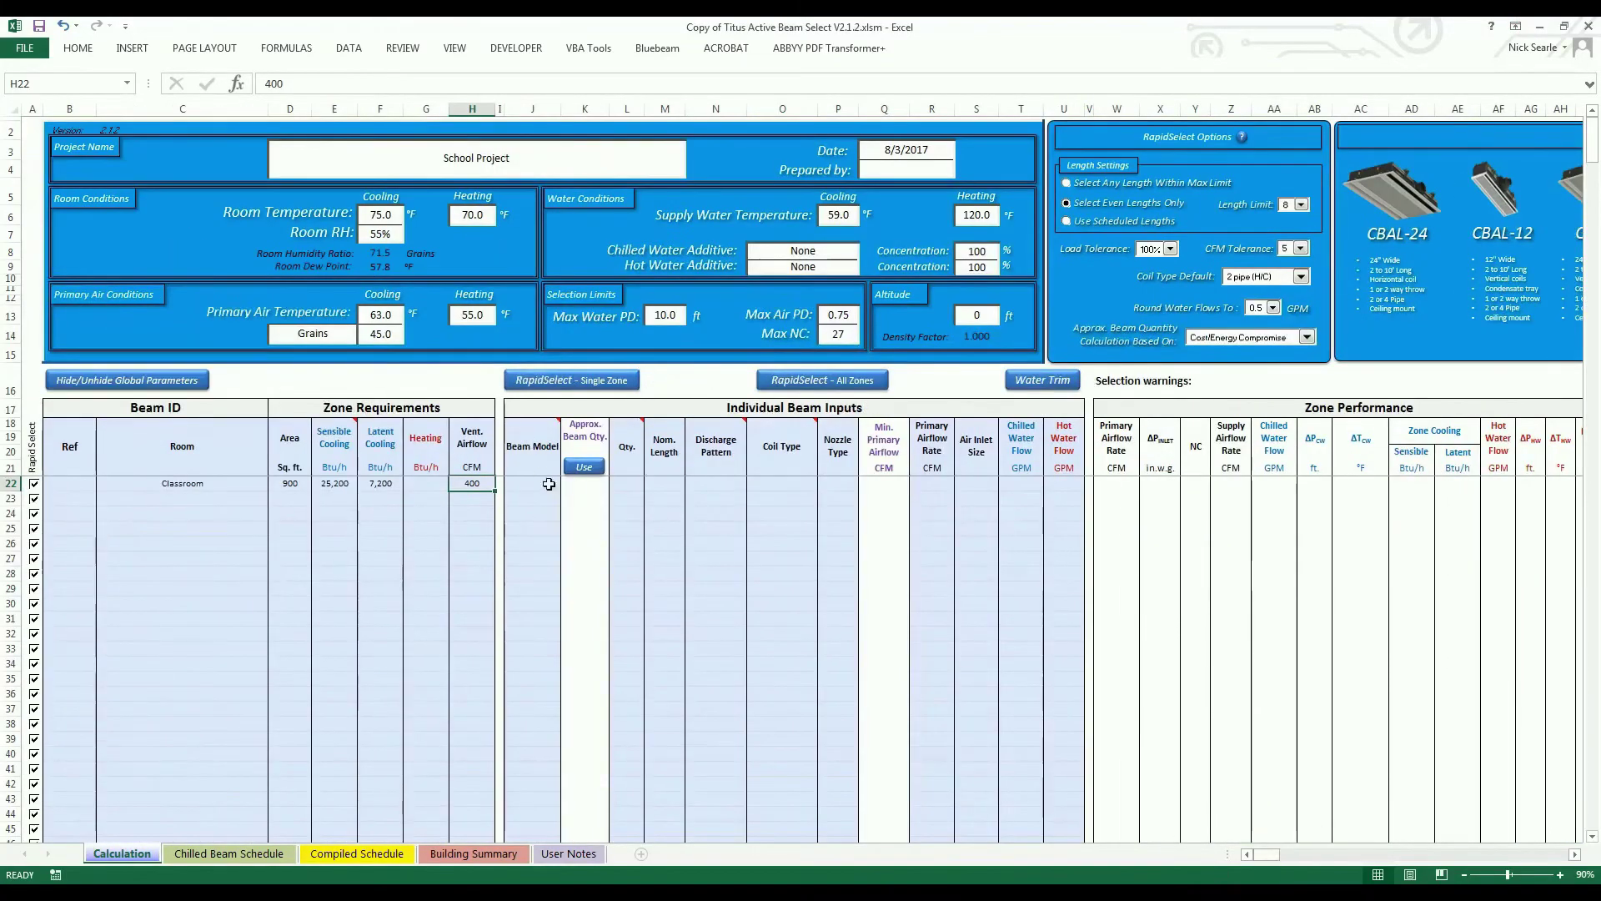
left_click(549, 484)
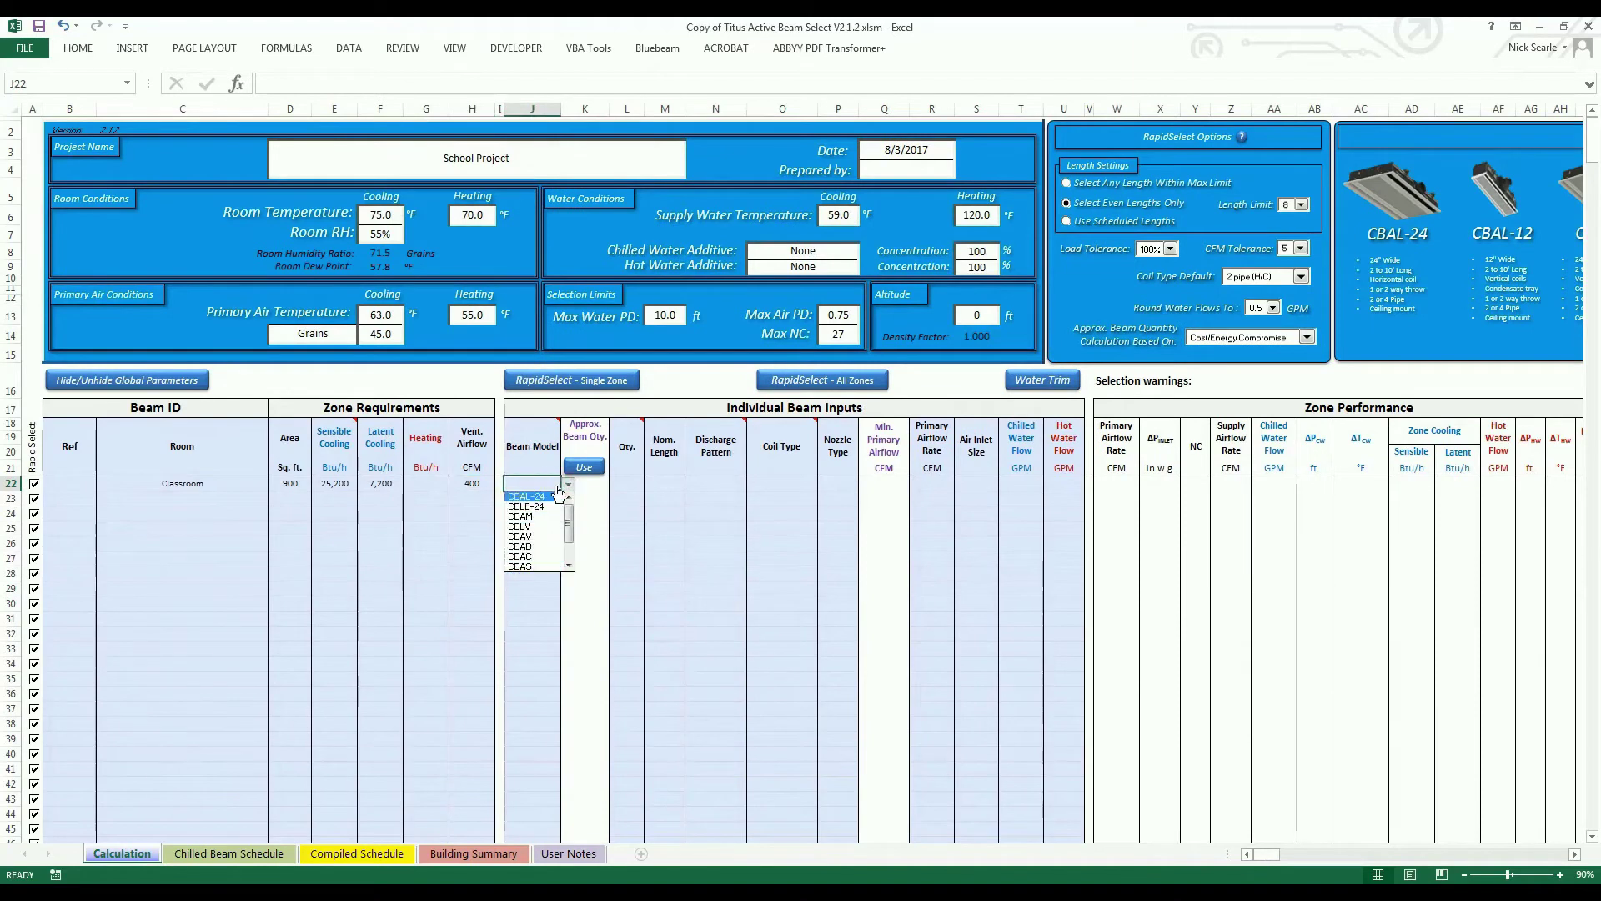
left_click(544, 497)
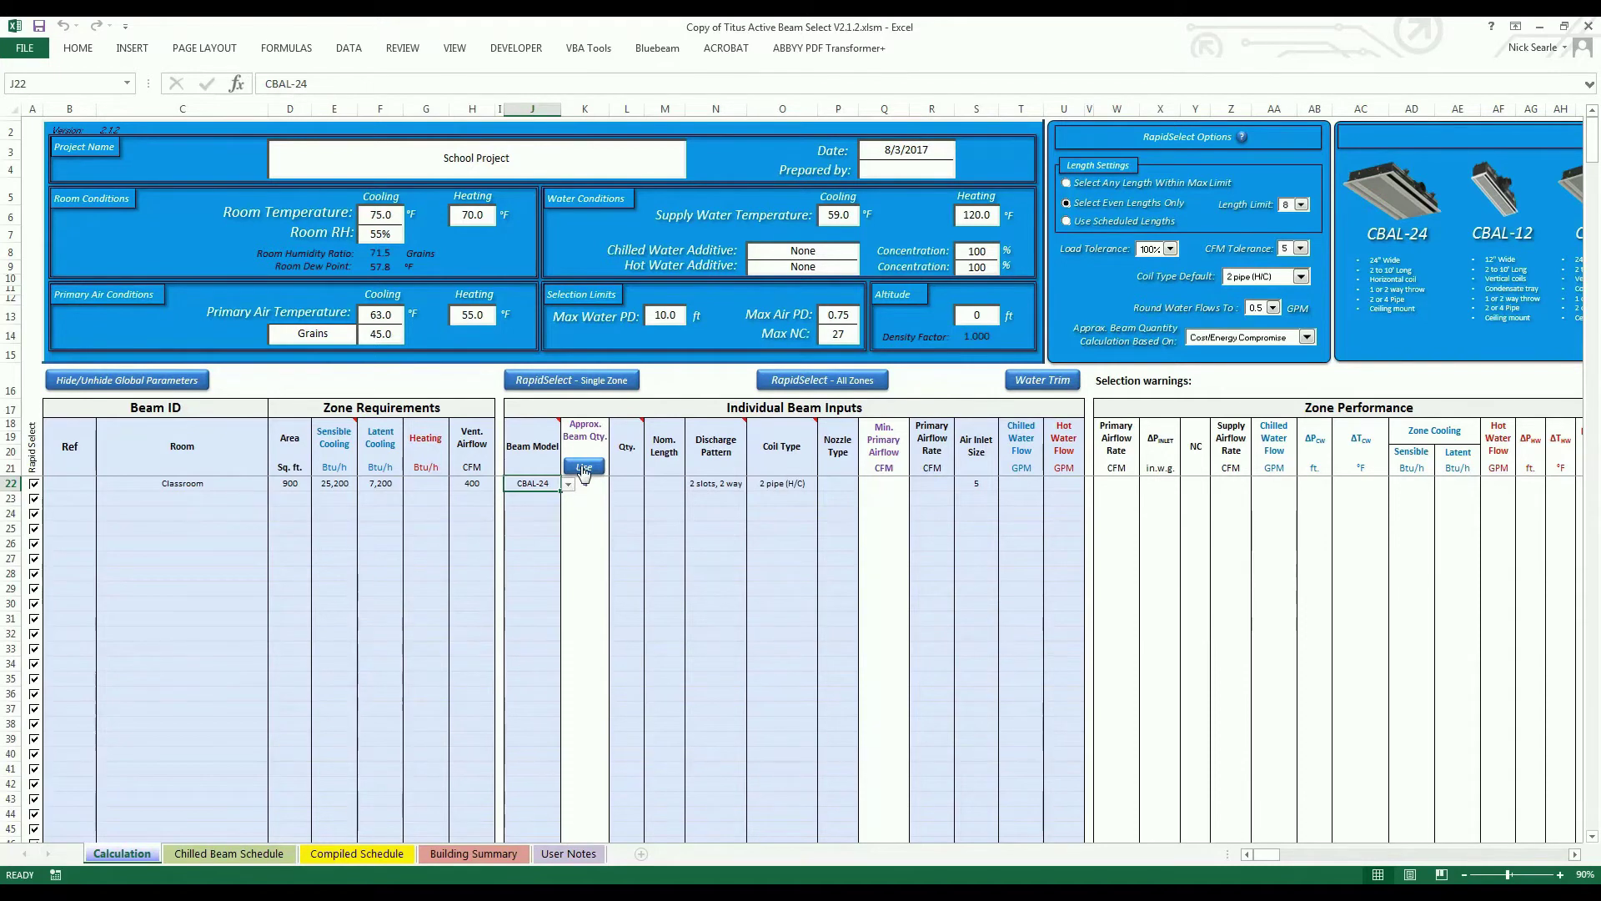
left_click(584, 469)
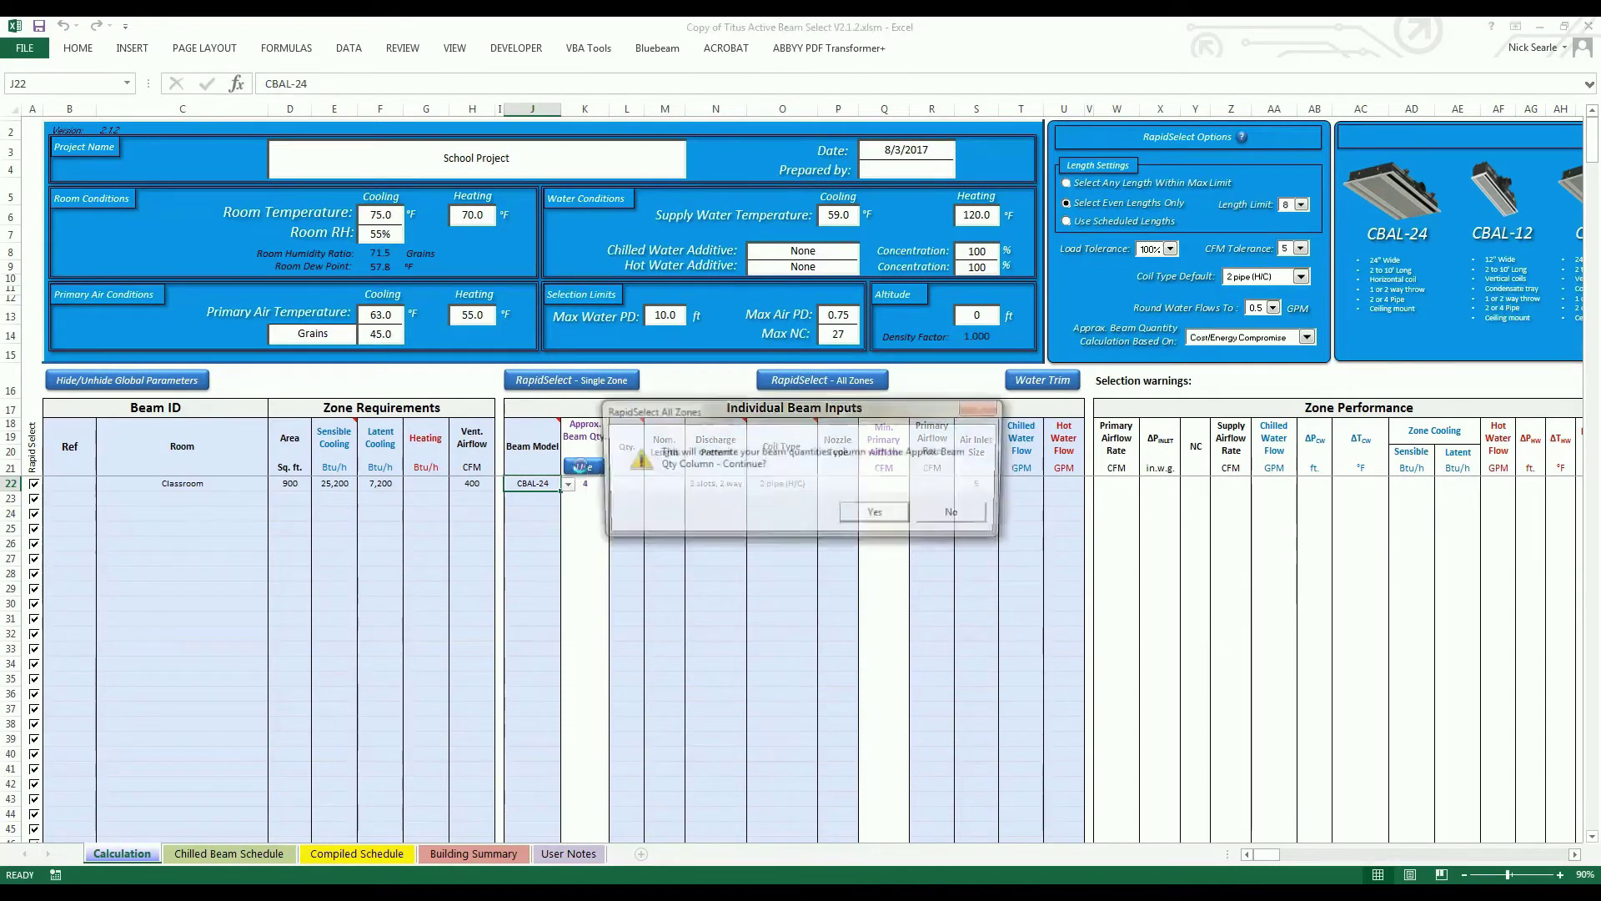
left_click(878, 515)
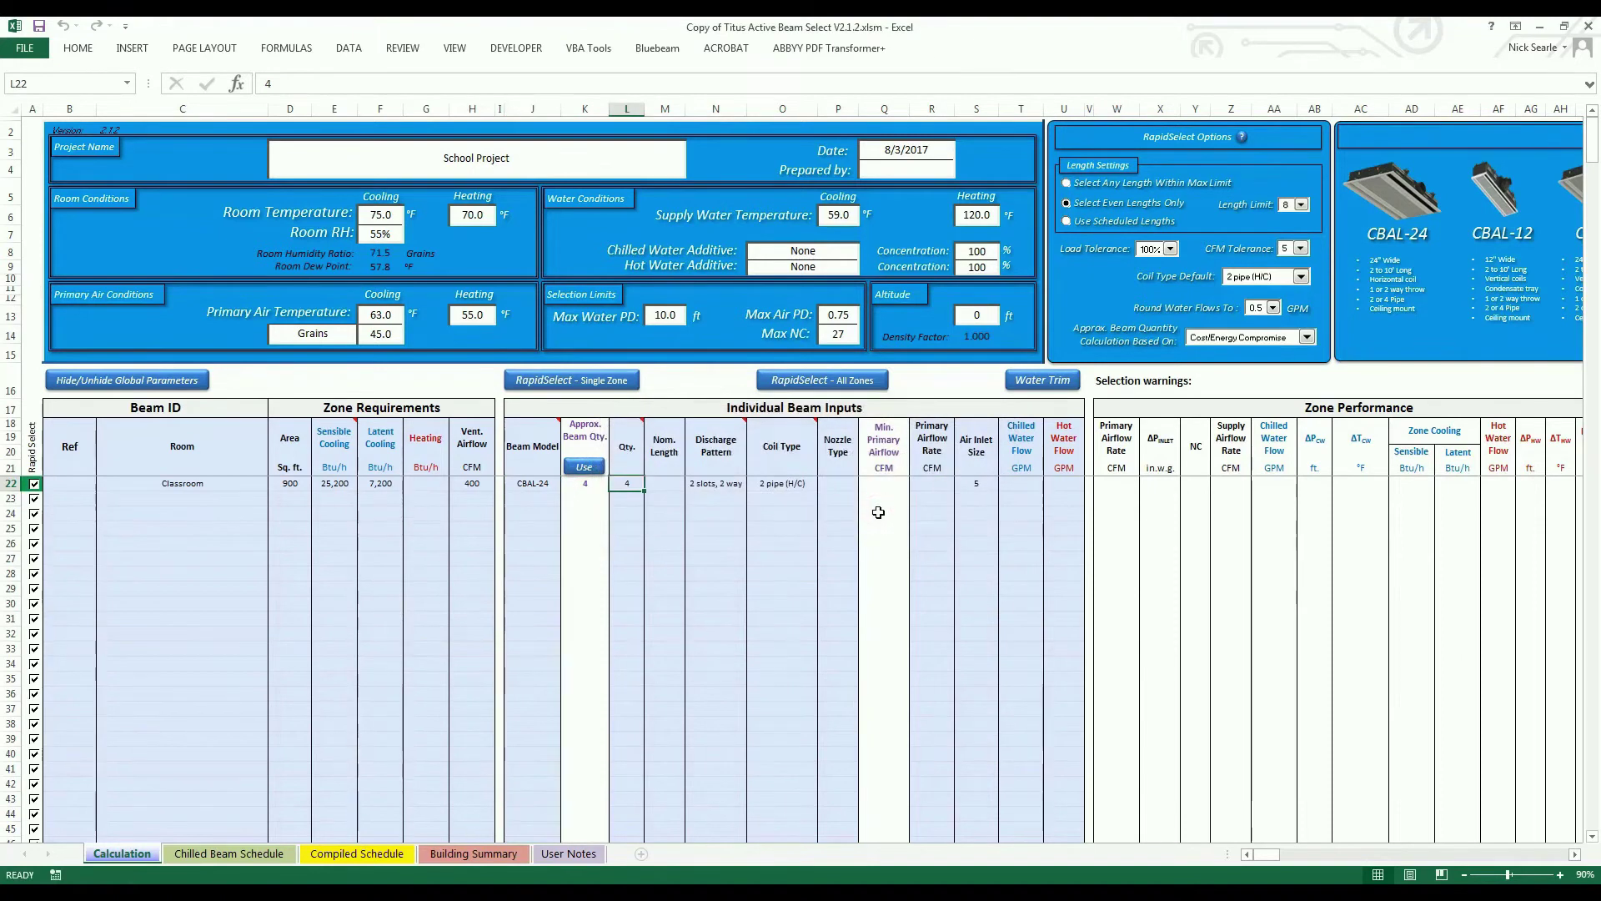
Keep the 2 slots, 2 way discharge and set the coil type to 2 pipe (cooling).
left_click(683, 488)
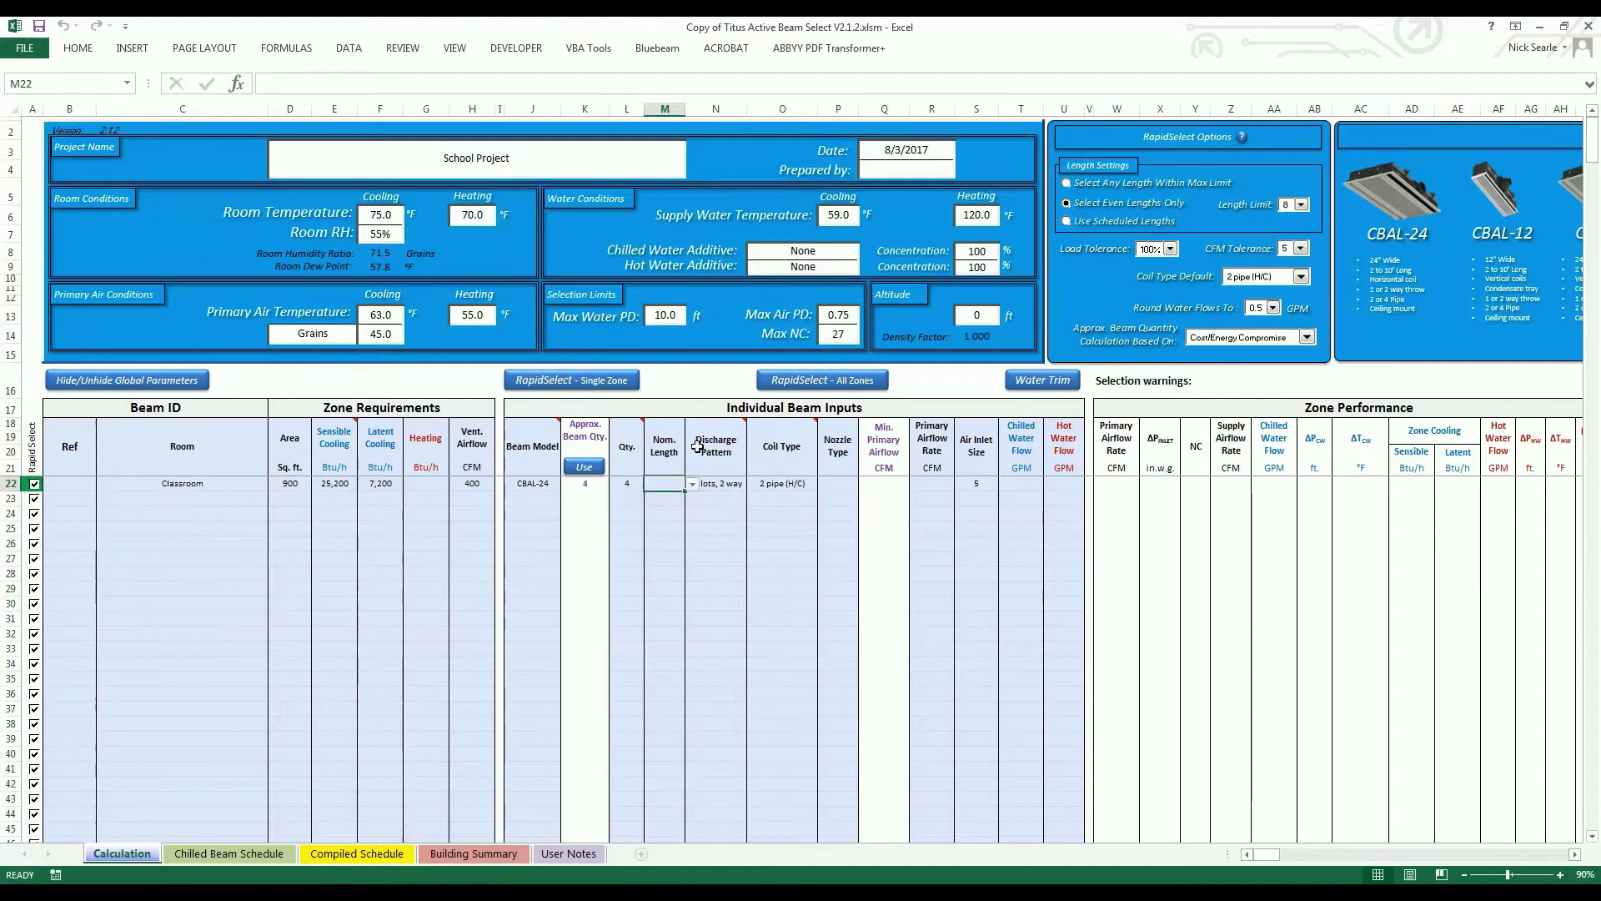
left_click(752, 484)
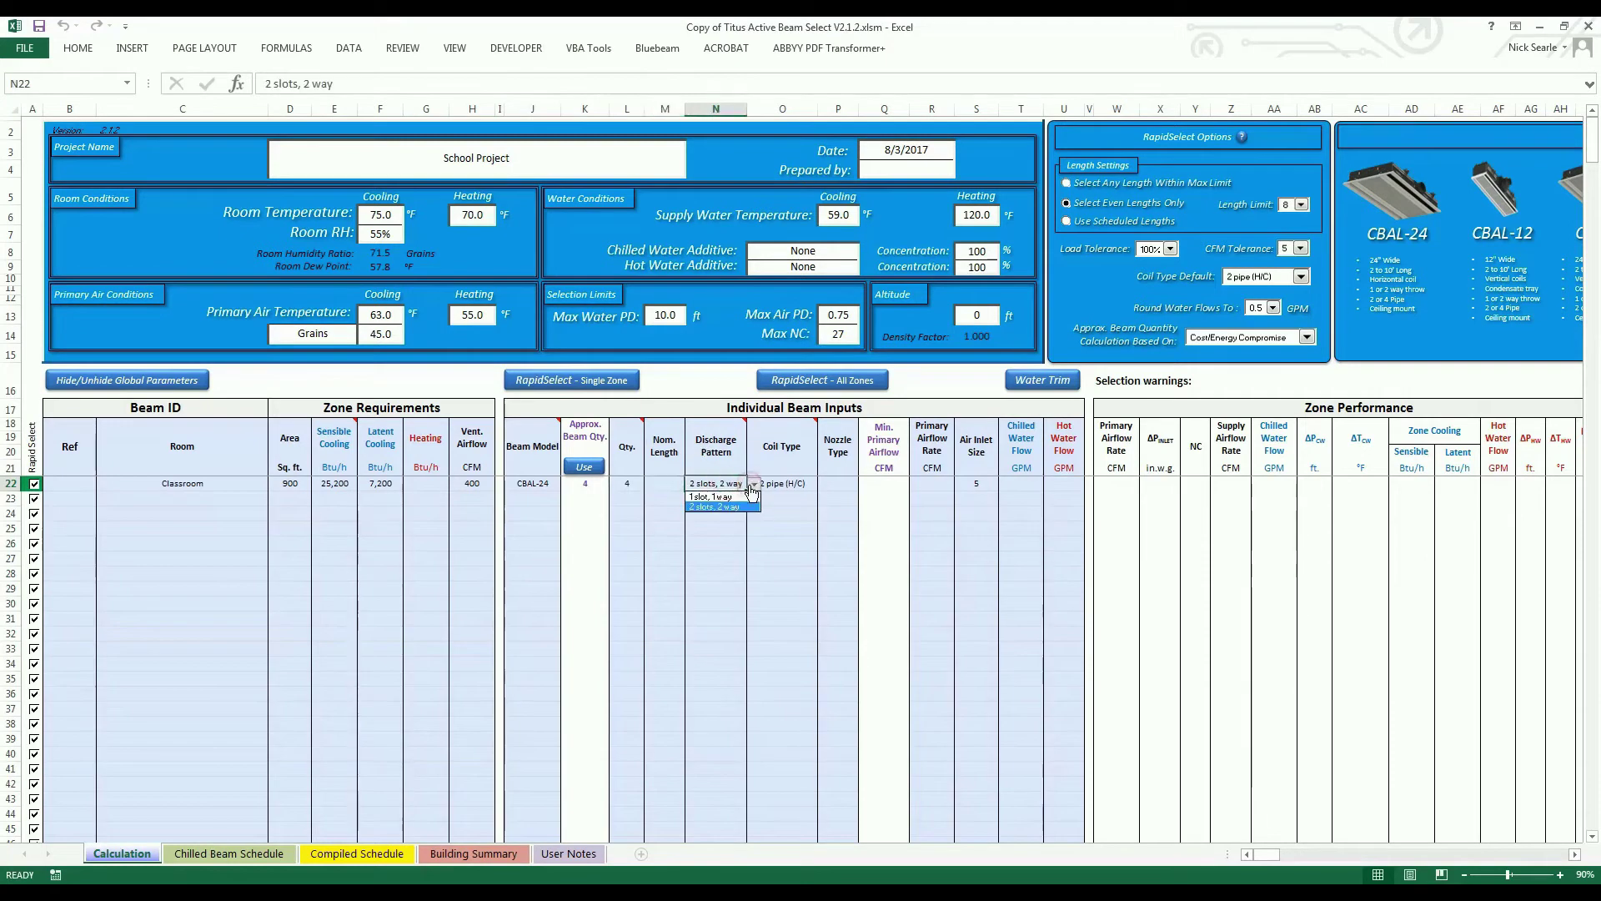
left_click(725, 507)
left_click(799, 484)
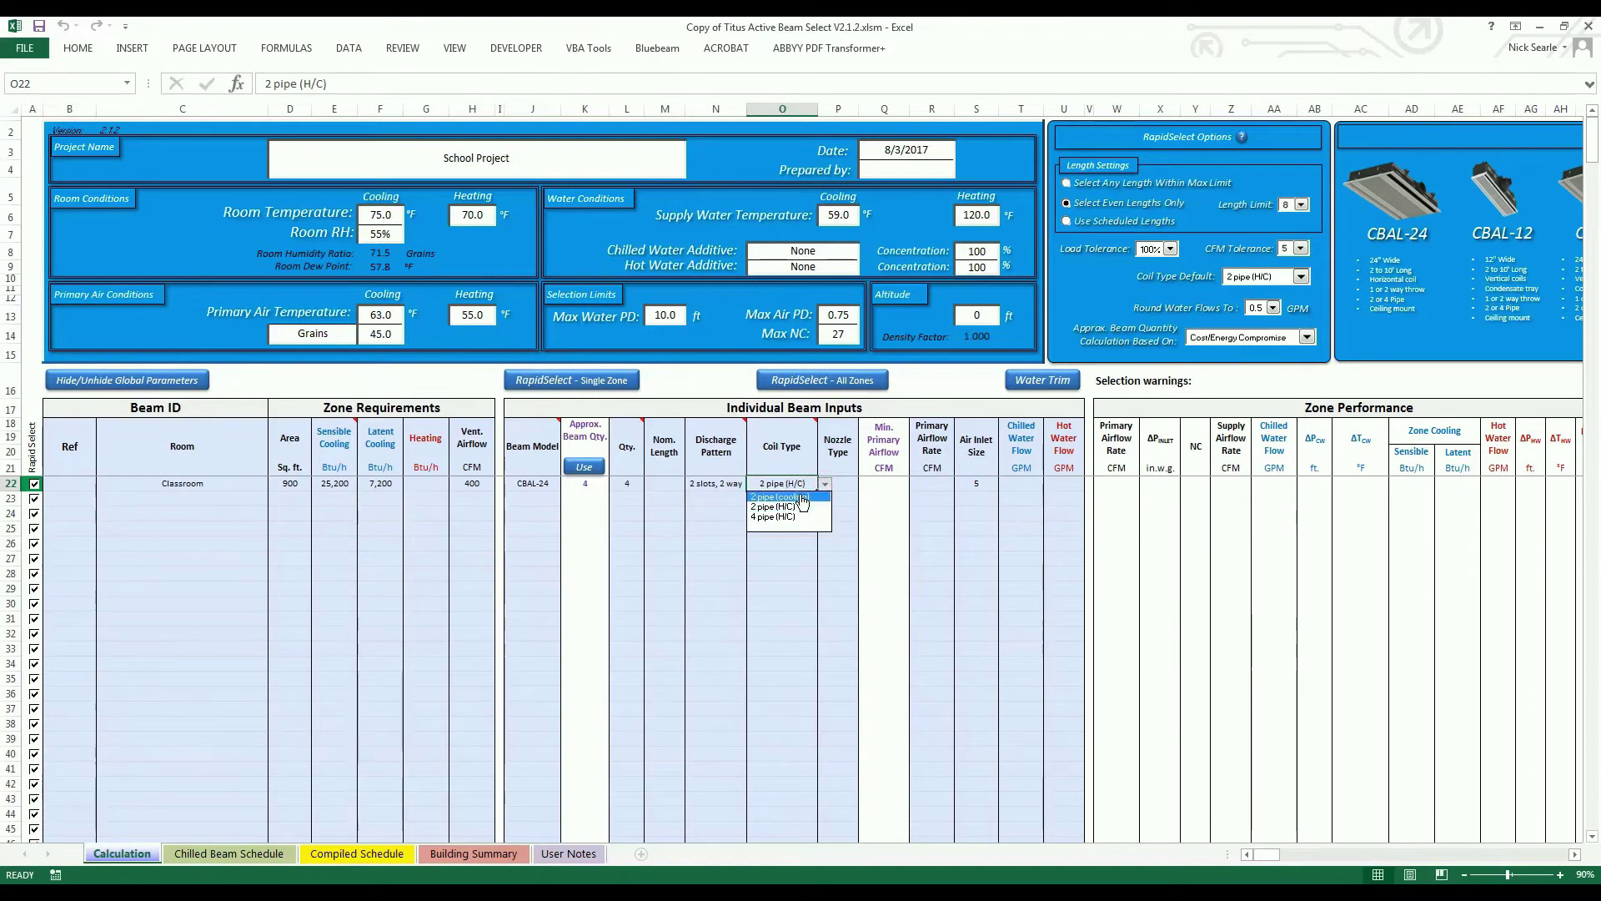
left_click(803, 498)
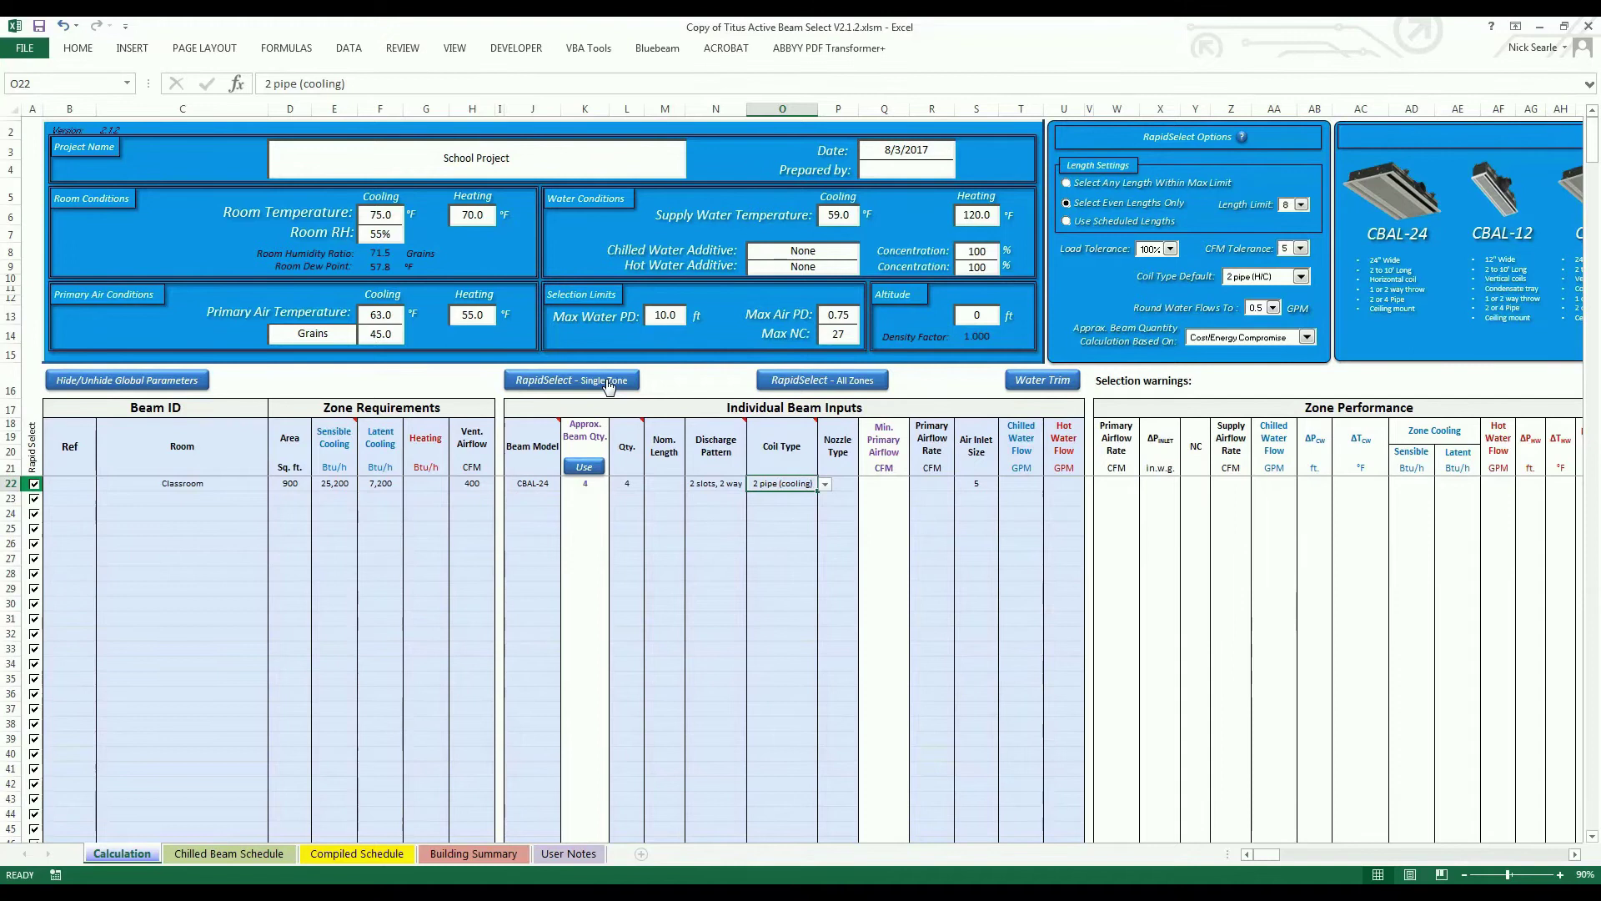
Run RapidSelect for the Classroom zone and scroll to the unit performance results.
left_click(608, 383)
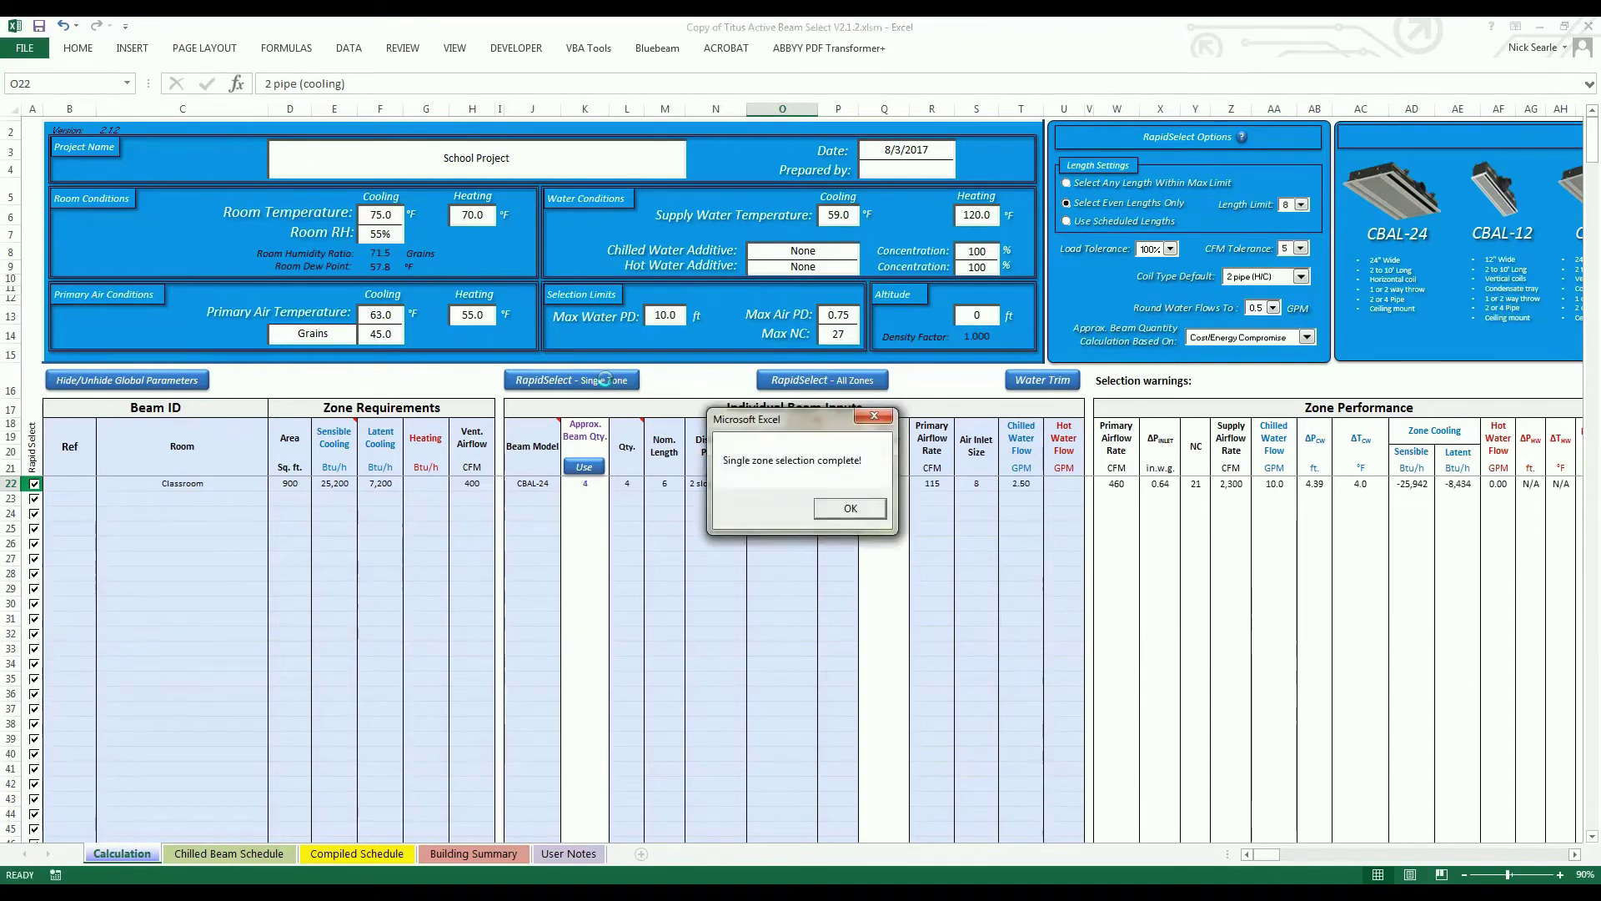
left_click(860, 510)
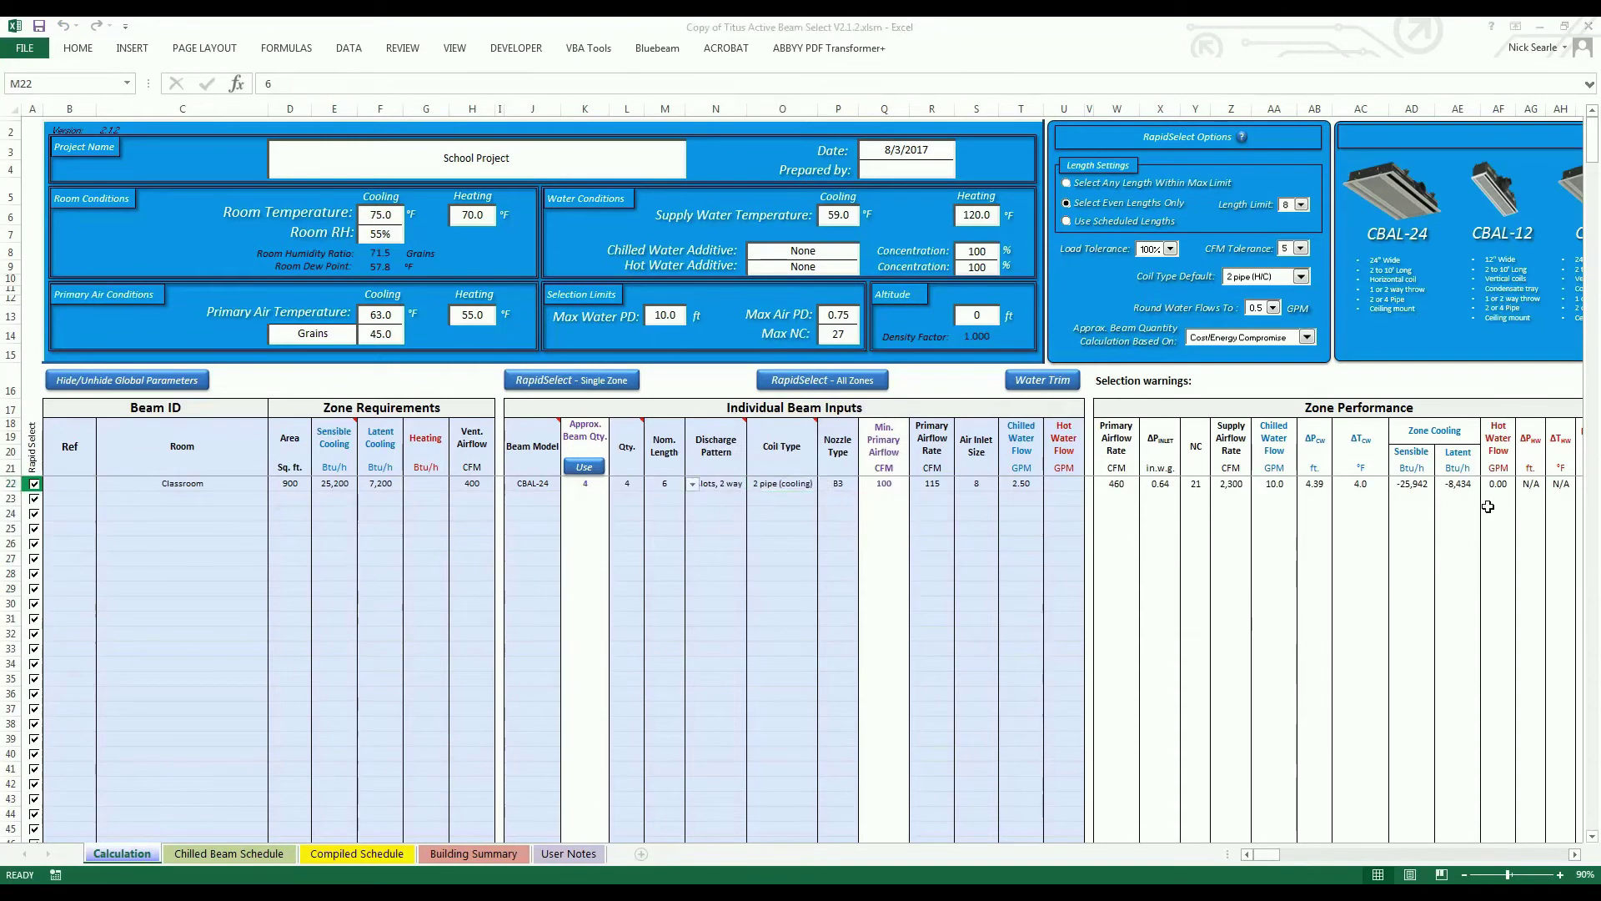
left_click_drag(1266, 854, 1284, 857)
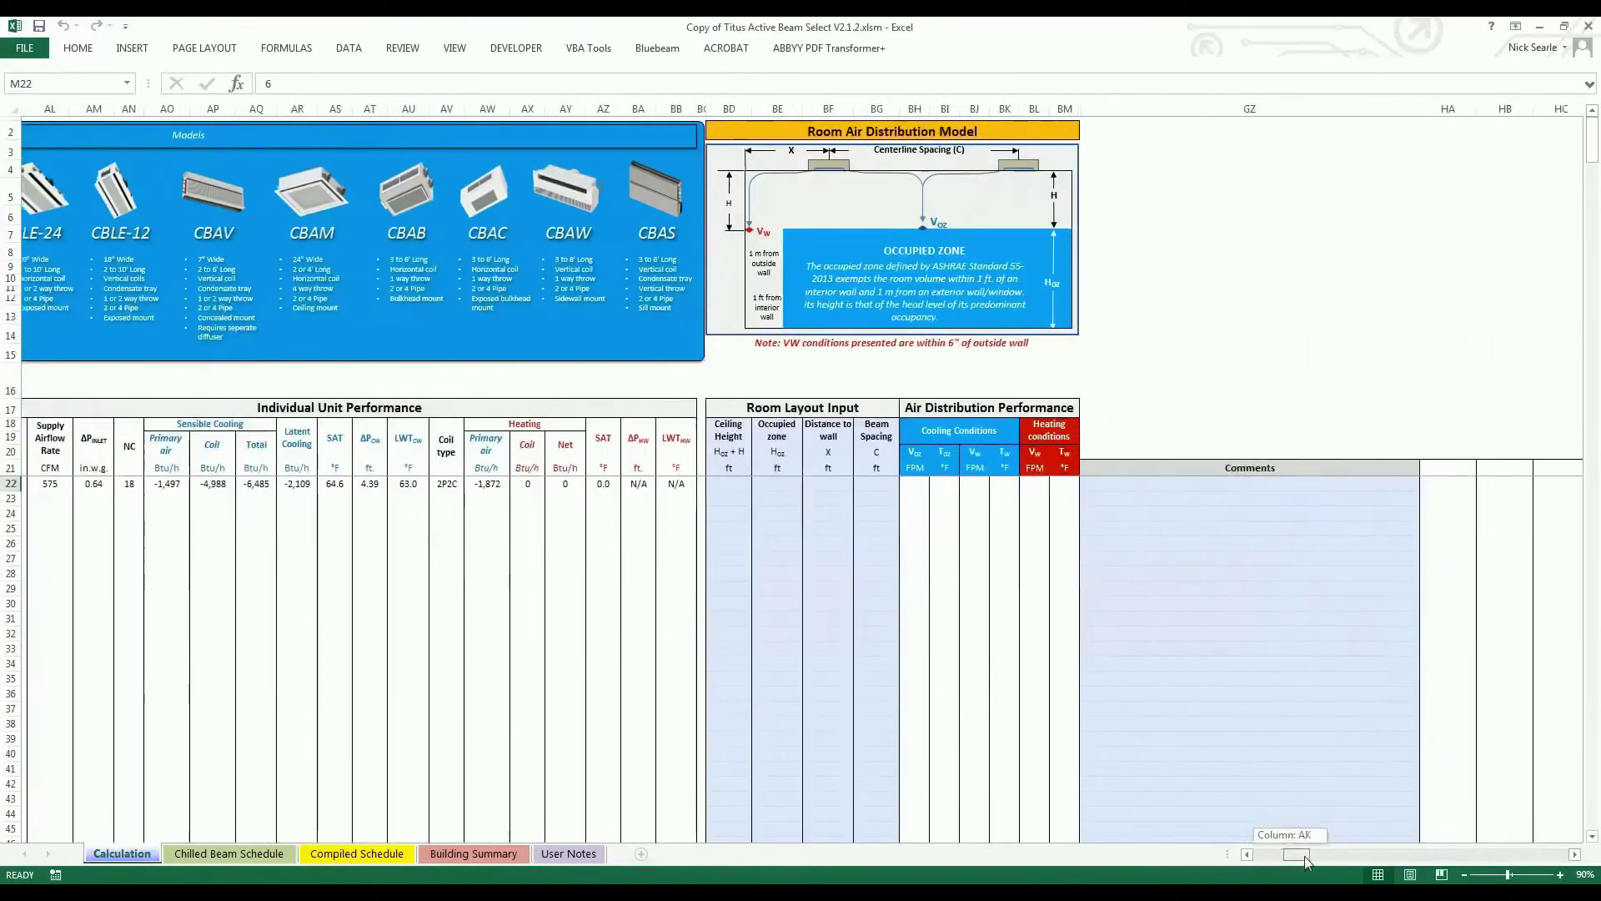
Enter the Classroom ceiling height, occupied zone, wall distance and beam spacing: 10.0, 3.5, 7.5, 15.0.
left_click(768, 483)
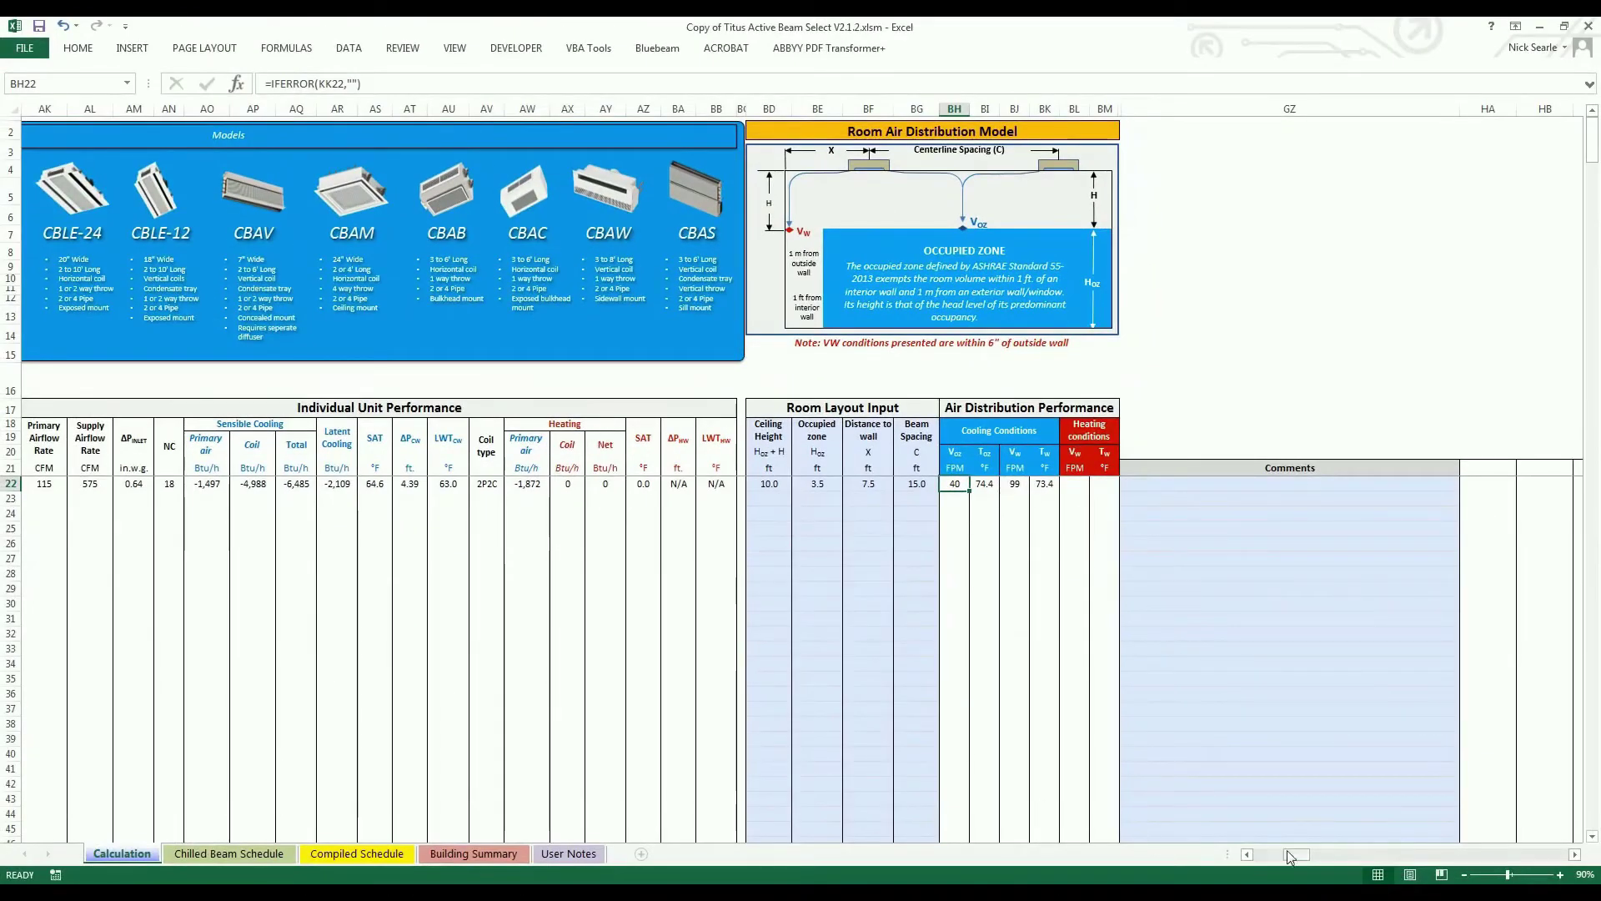
left_click_drag(1289, 856, 1260, 855)
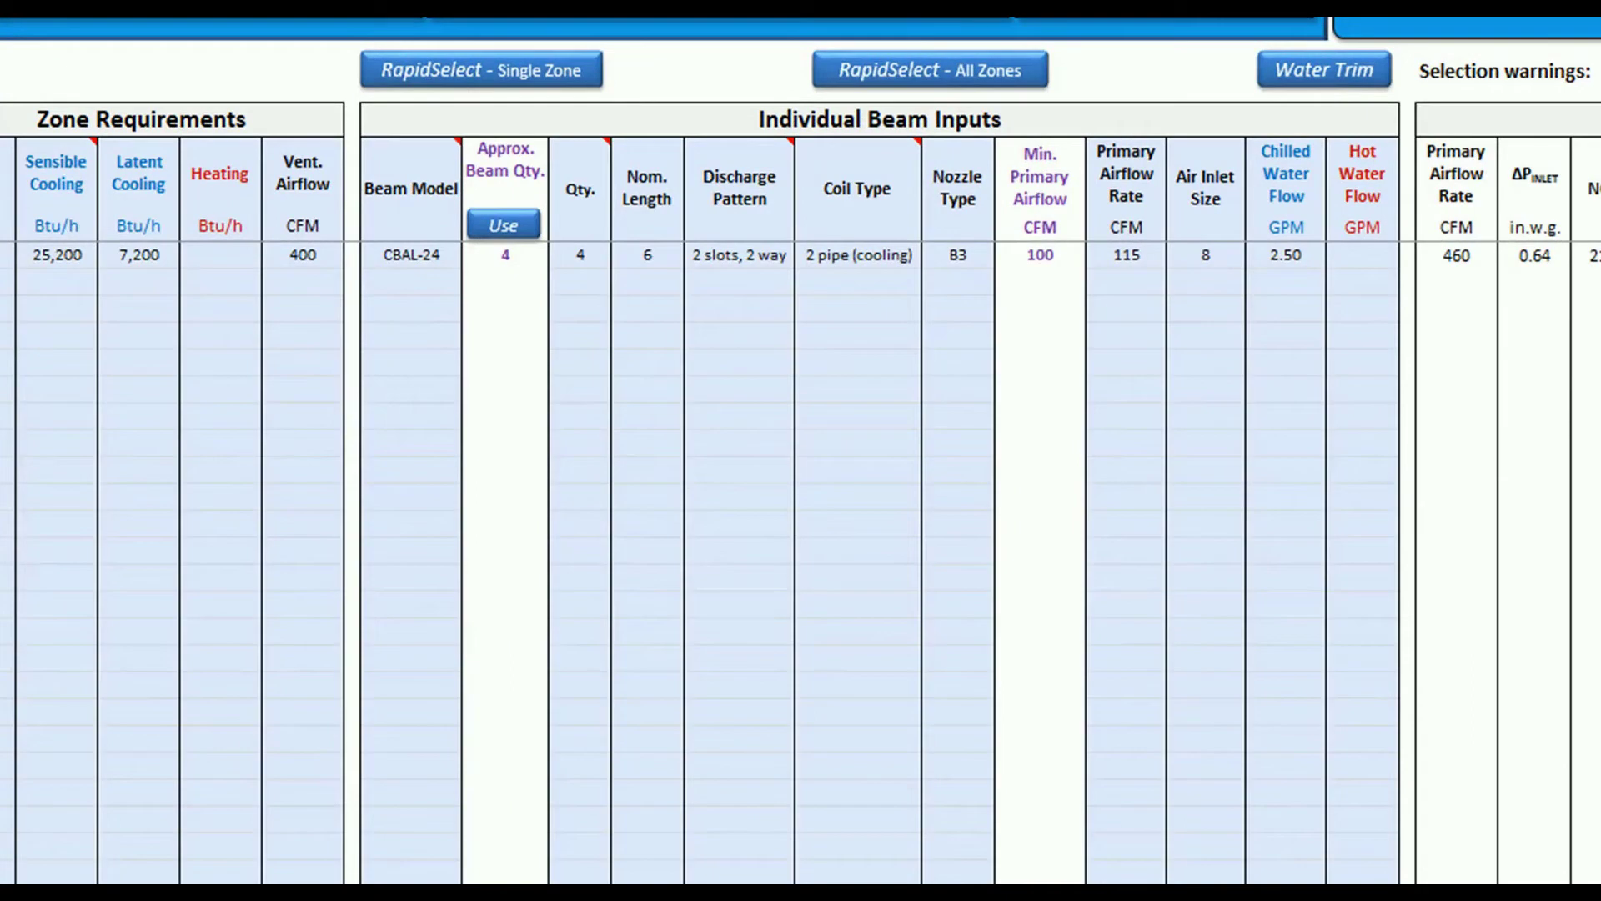
Set the Classroom beams to an 8 ft nominal length and reselect using that length.
left_click(647, 254)
left_click(697, 256)
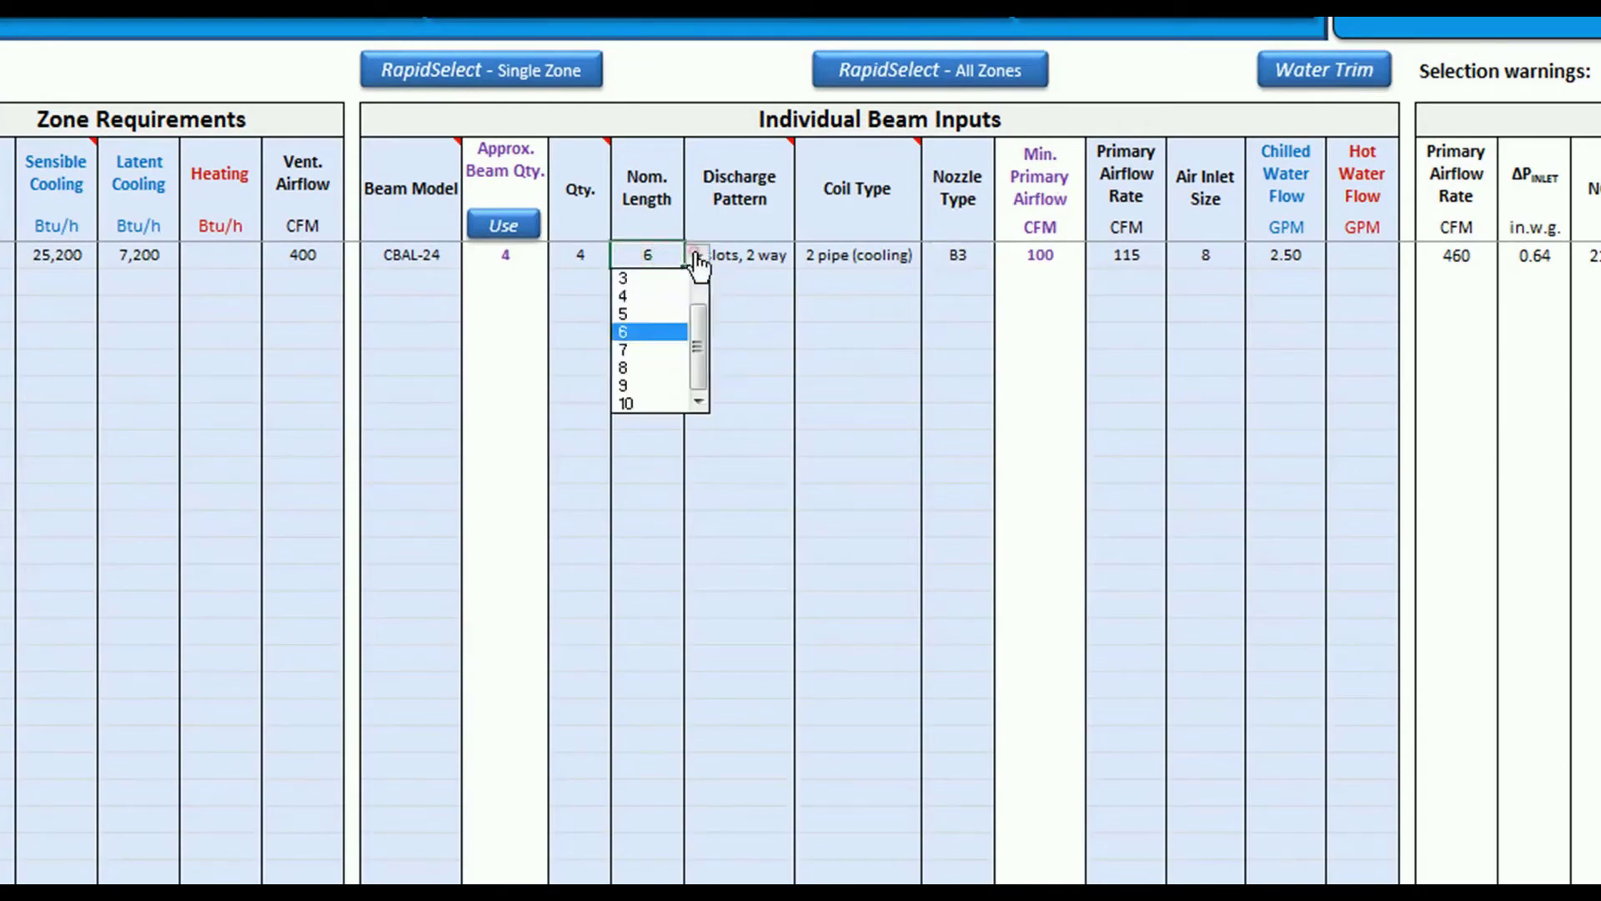
left_click(657, 369)
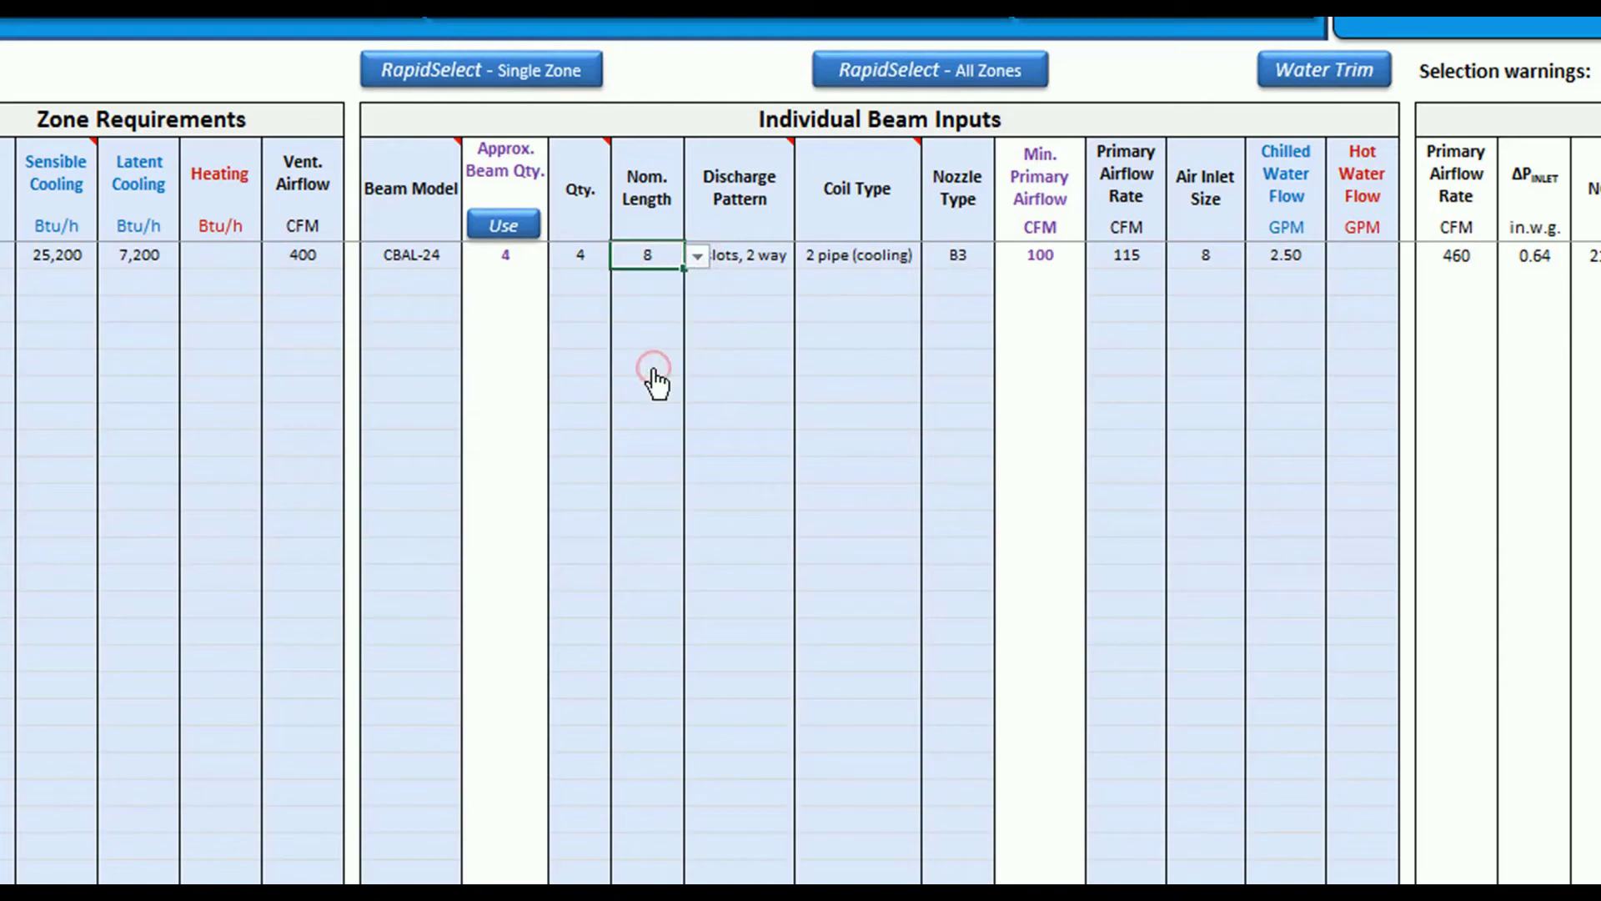
right_click(658, 255)
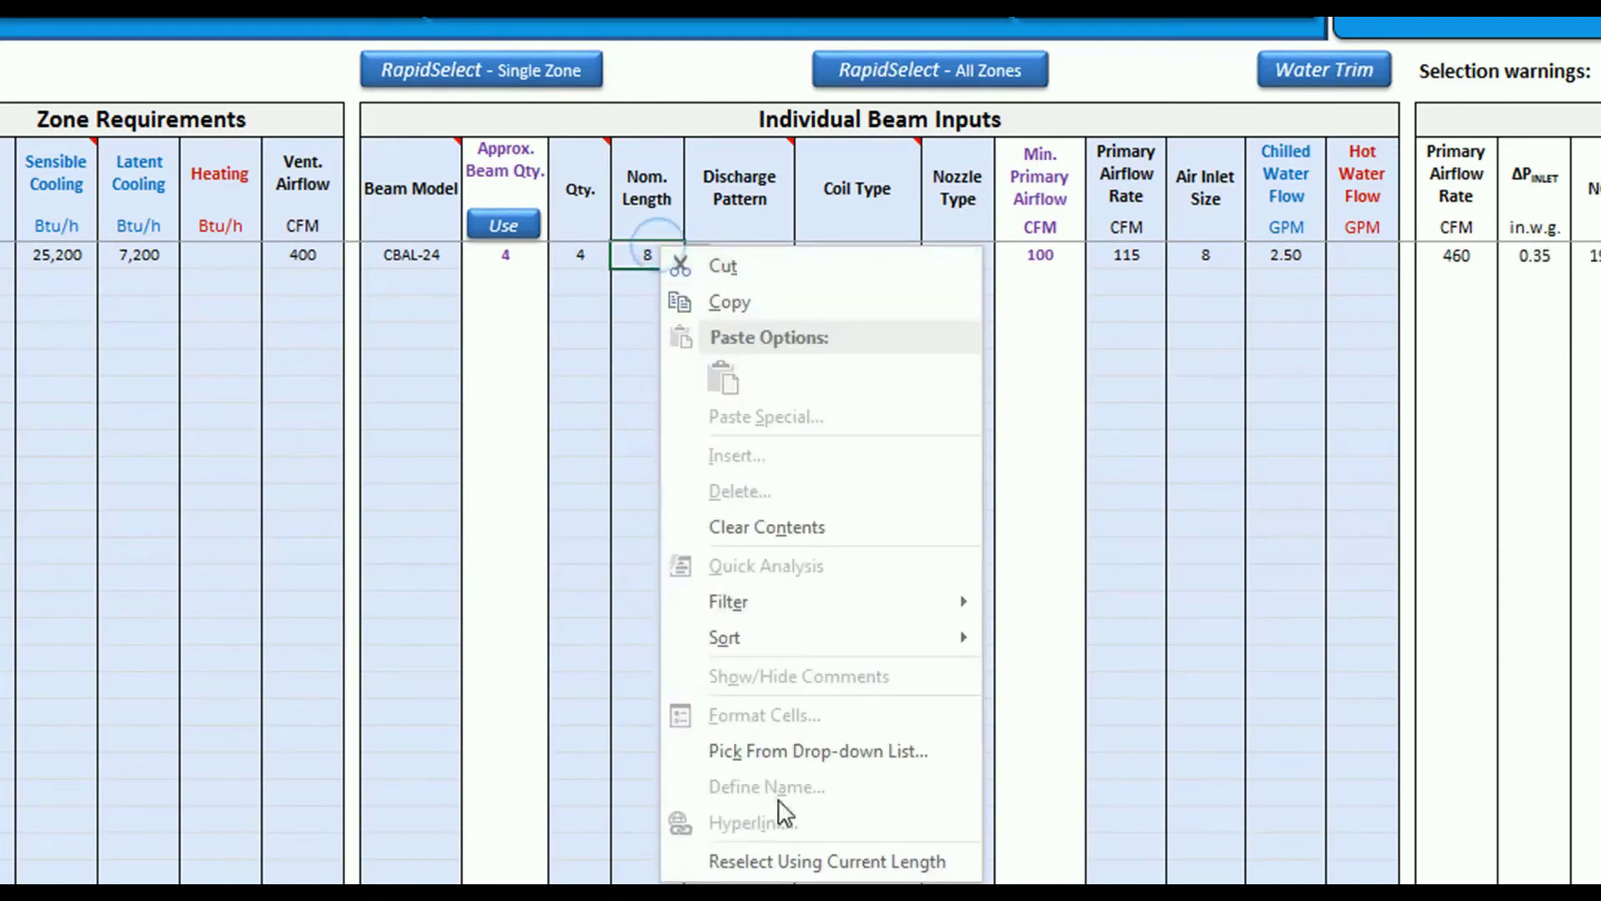
left_click(813, 863)
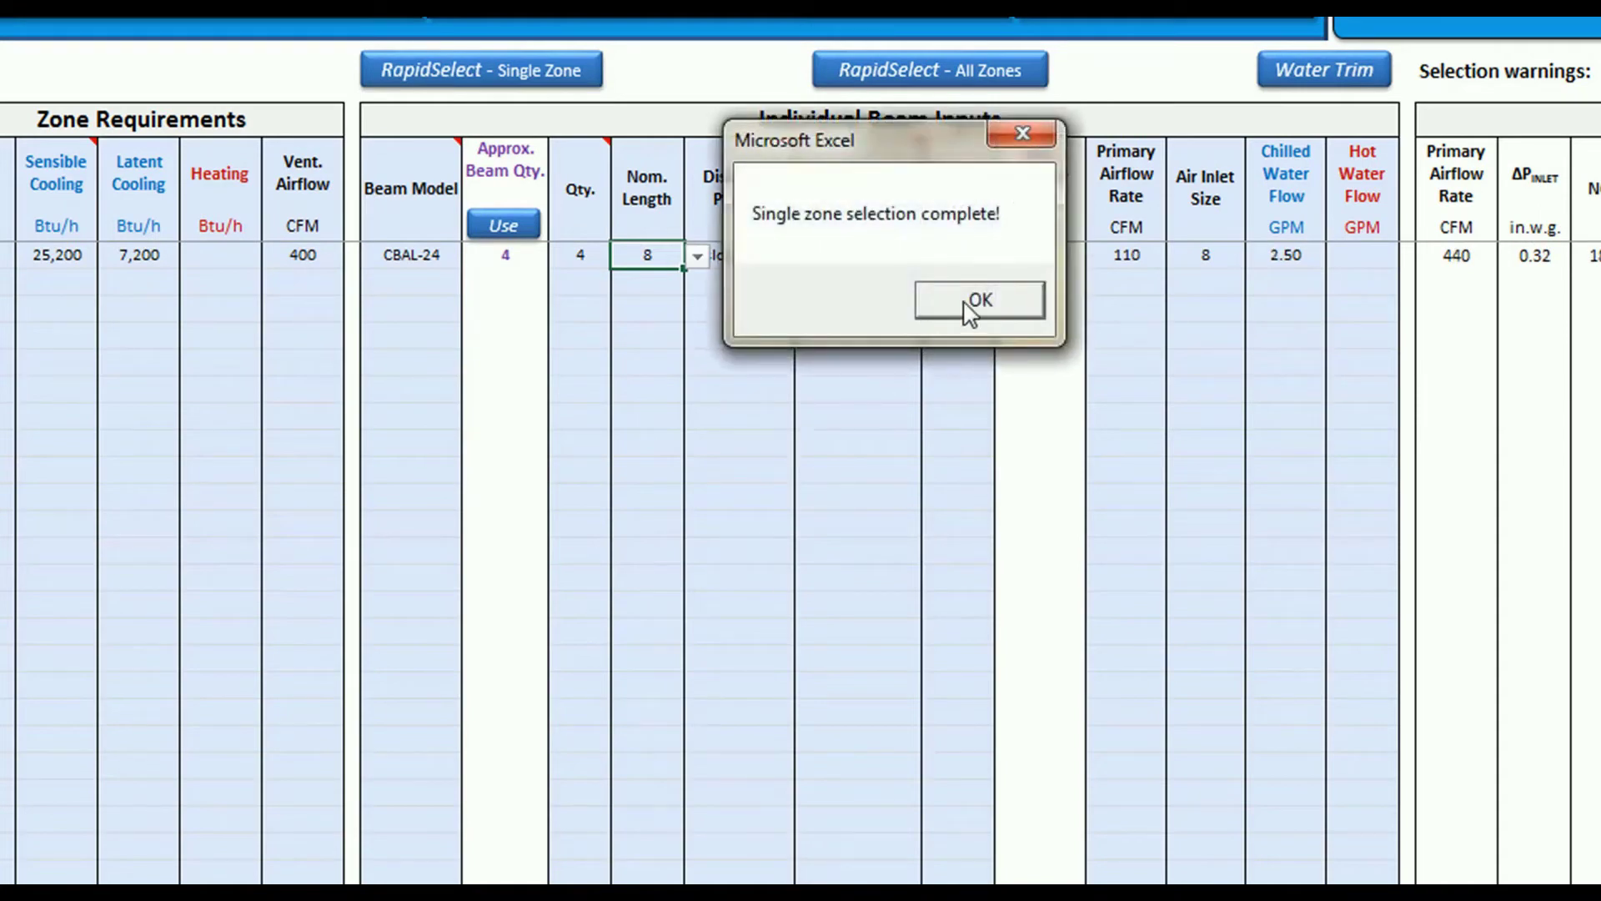
left_click(965, 302)
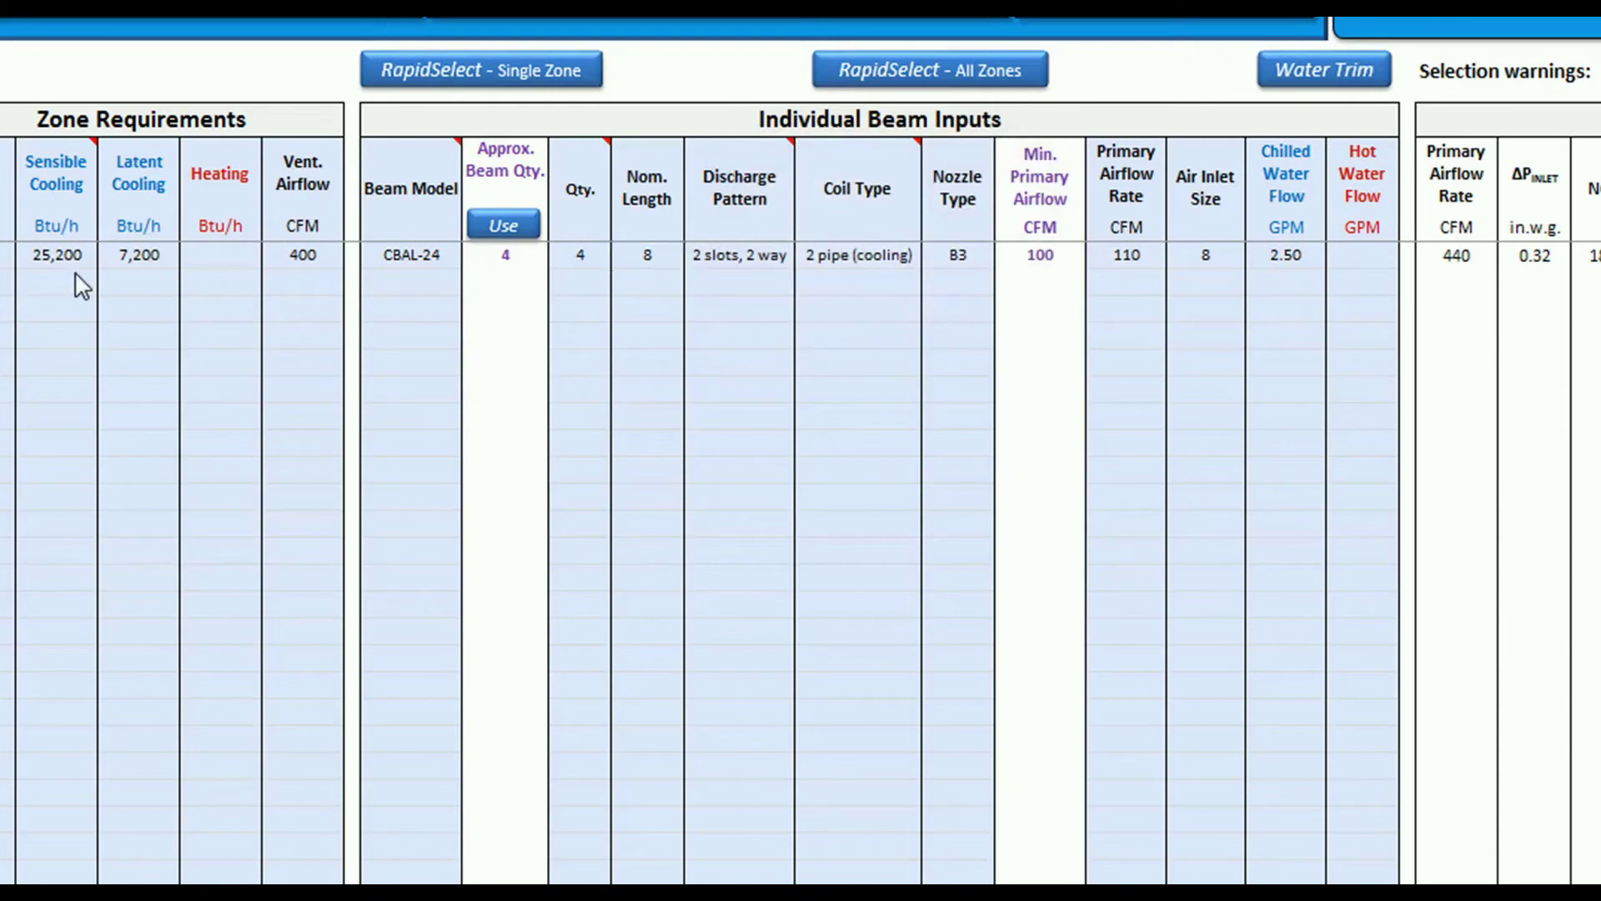
Raise Classroom latent cooling to 10,000 Btu/h and rerun the single-zone selection.
left_click(135, 256)
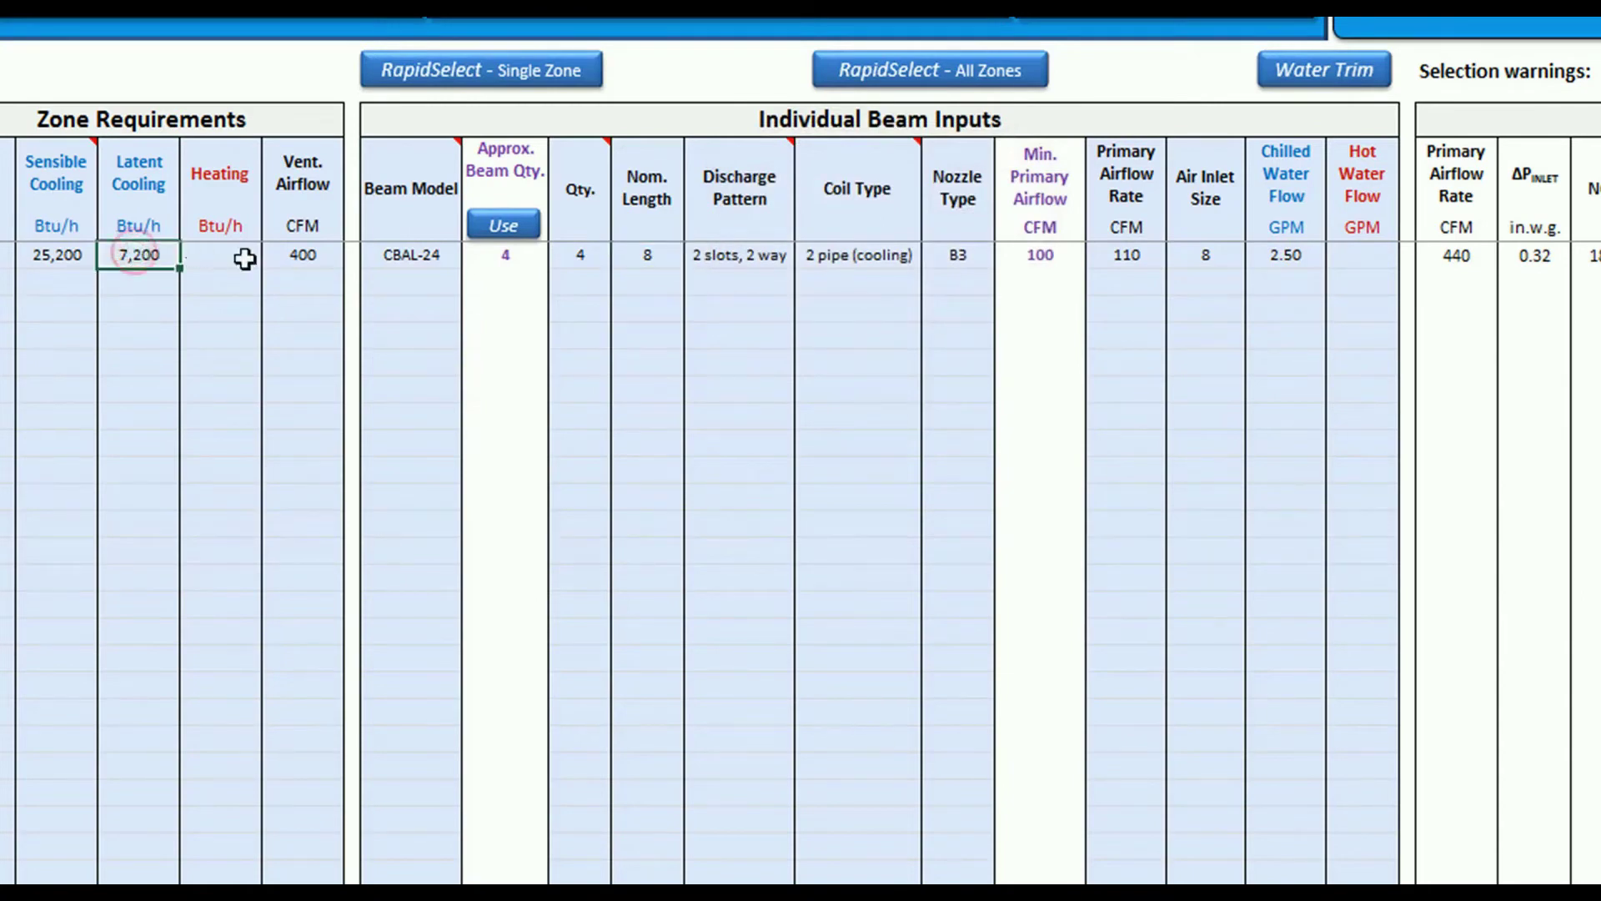
type("100")
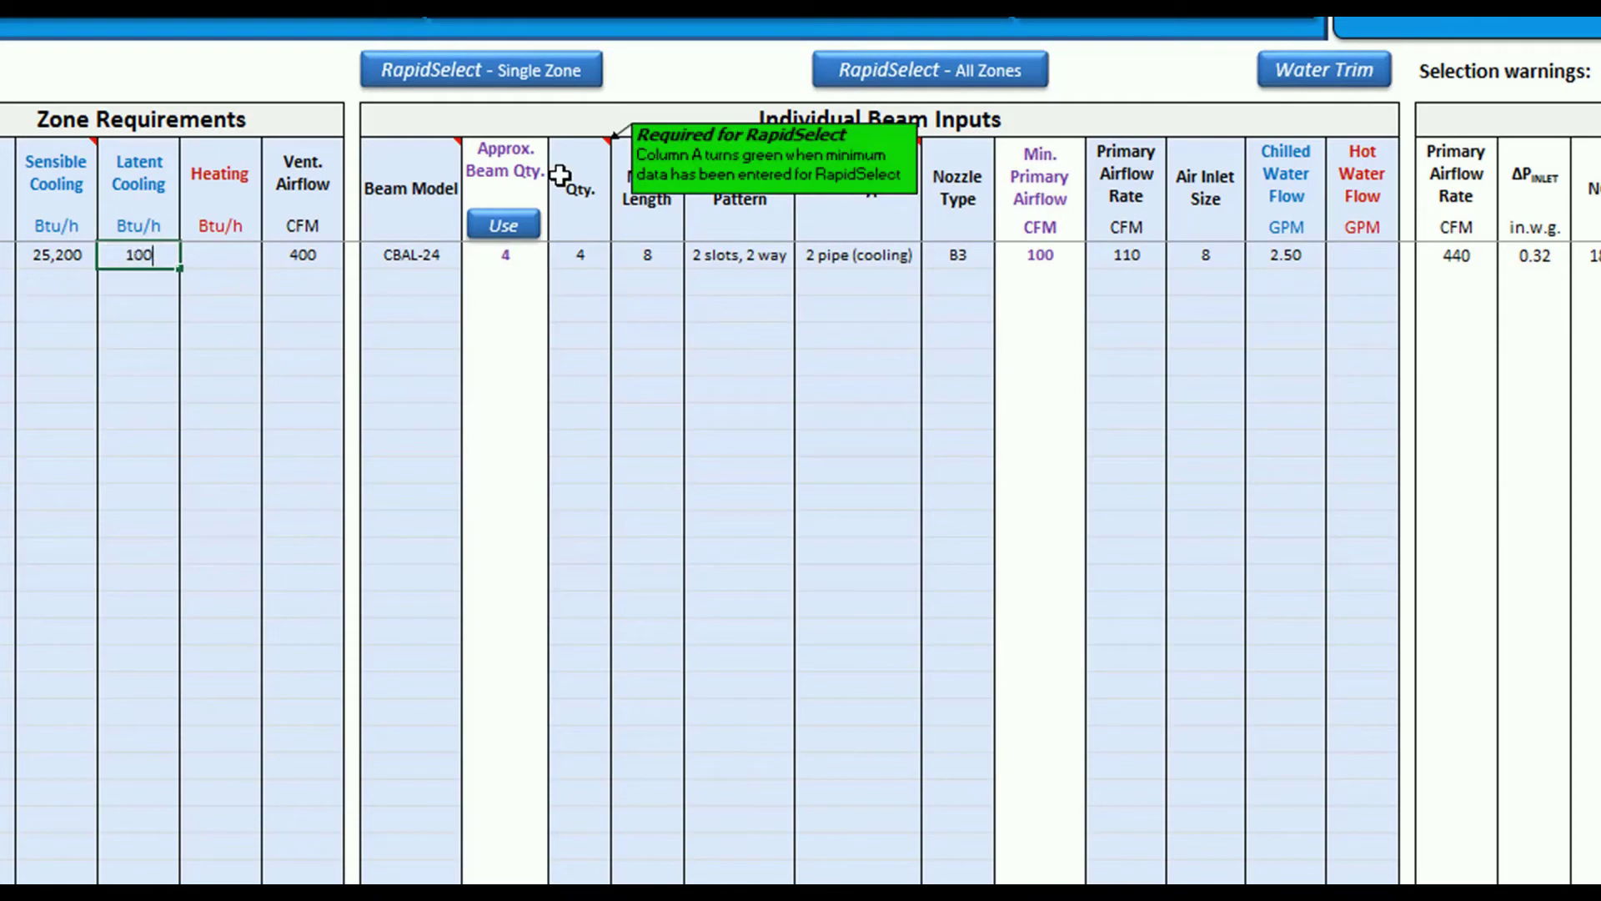
type("0")
key("Return")
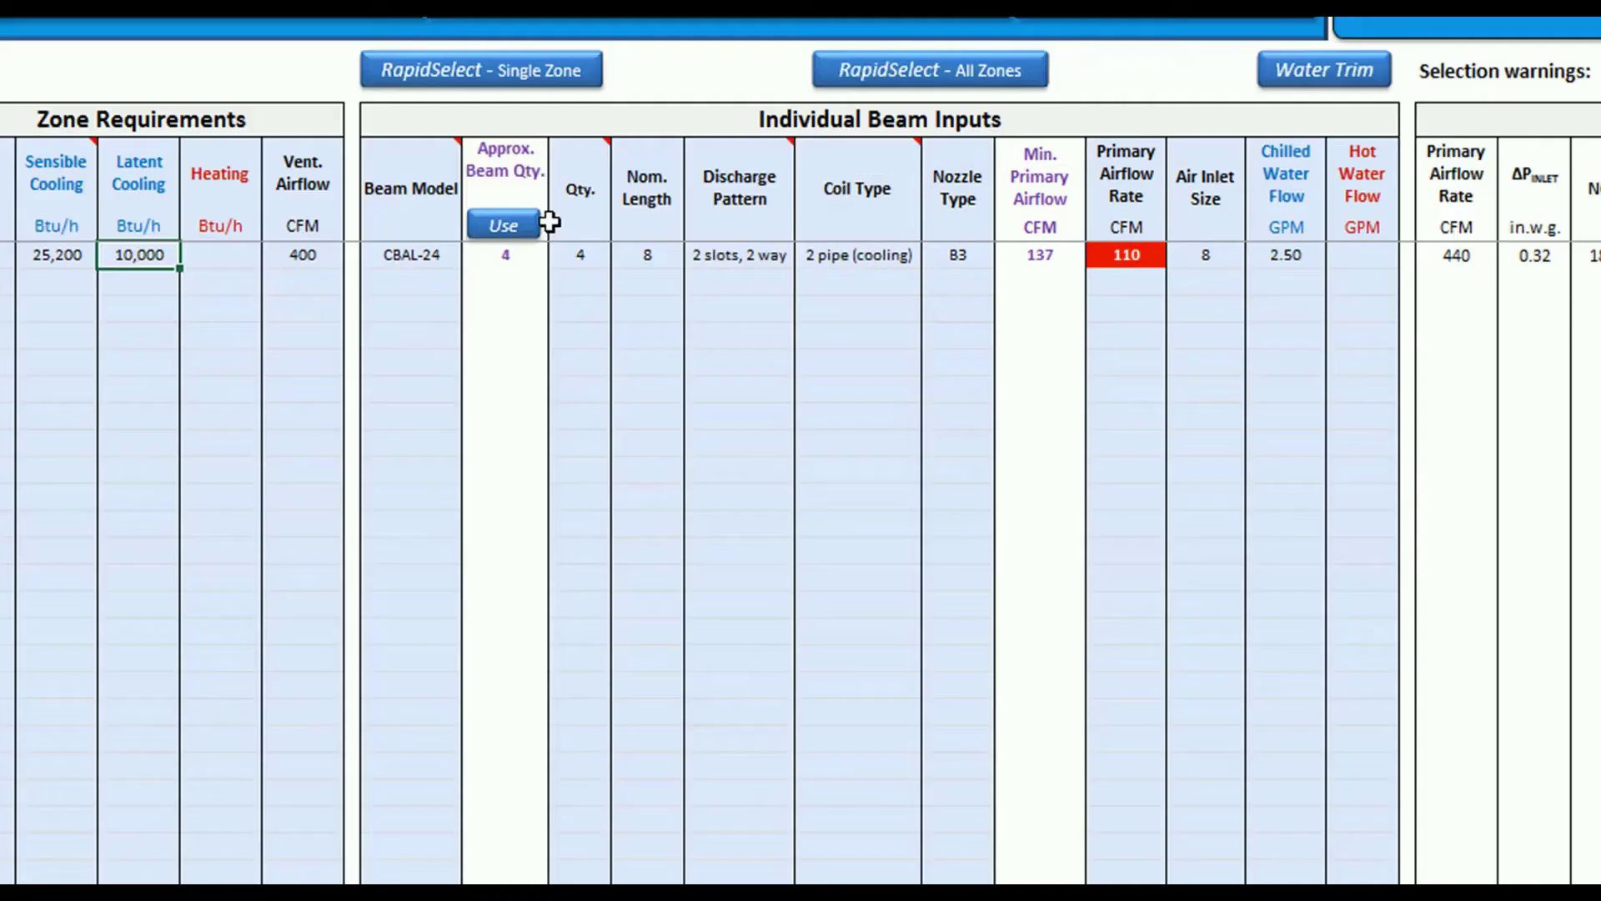
left_click(517, 80)
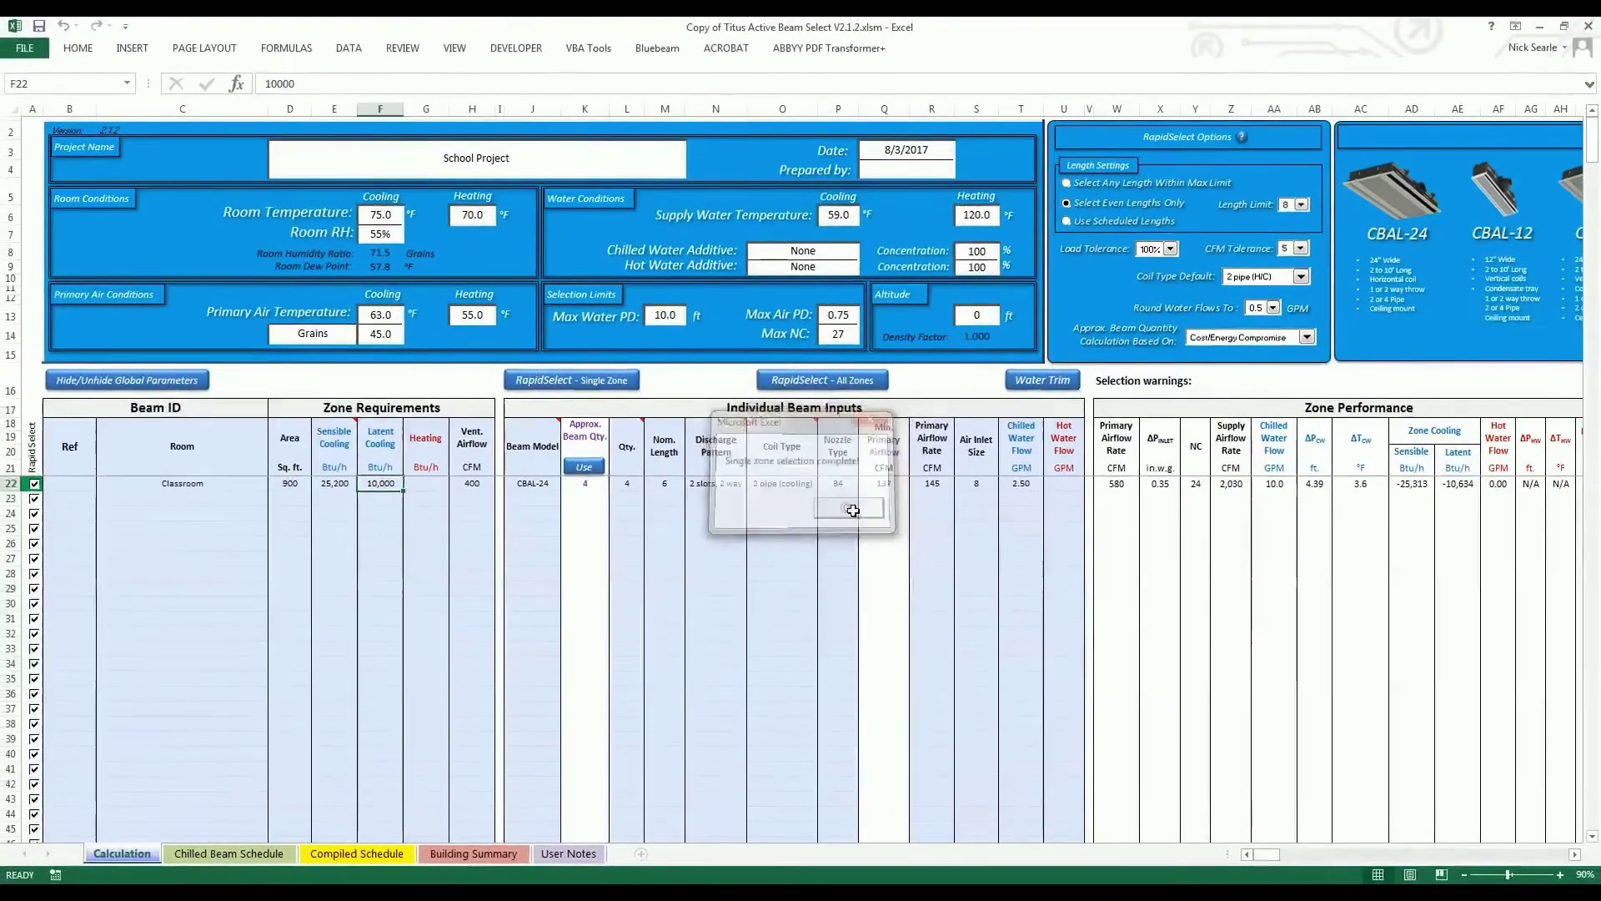
left_click(862, 490)
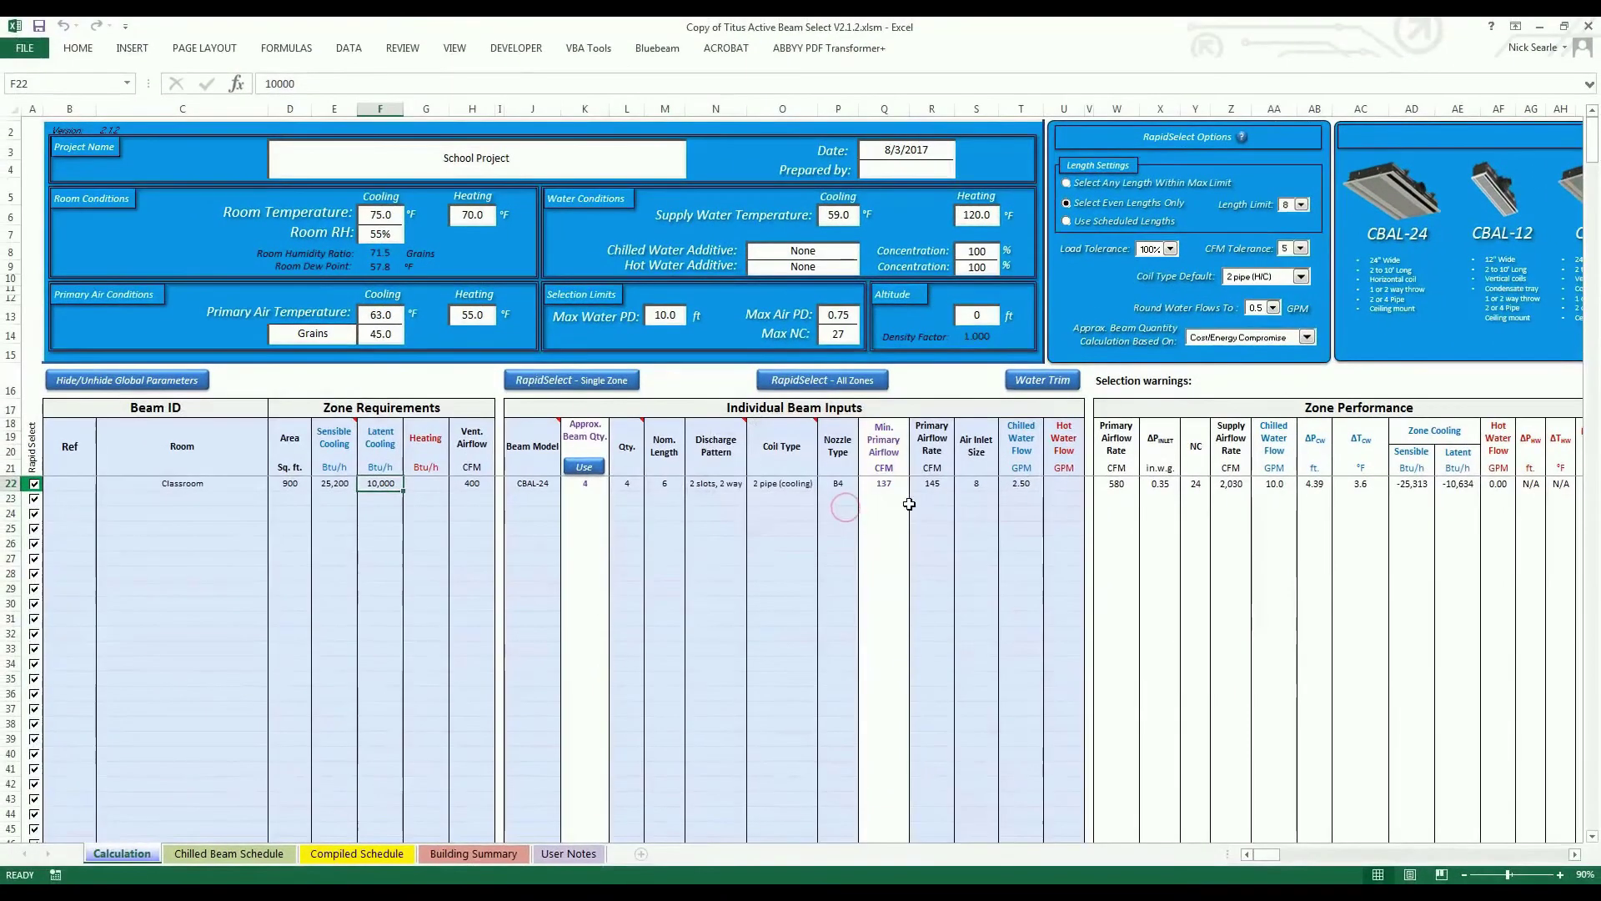
Lower the cooling supply water temperature to 58°F and rerun the Classroom selection.
left_click(846, 215)
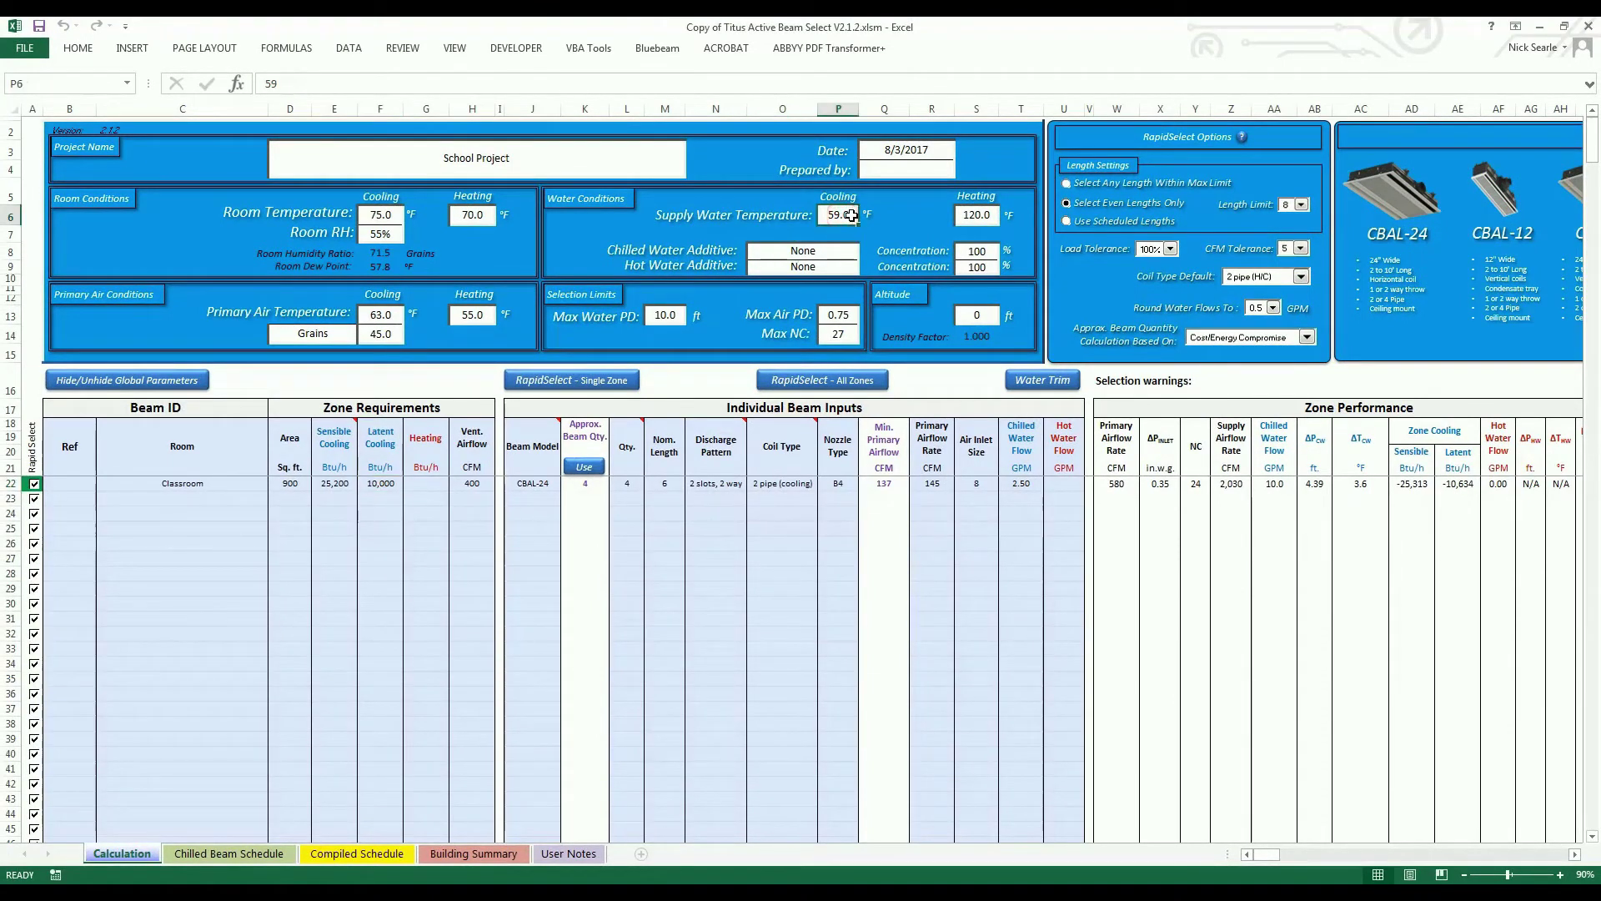
type("58")
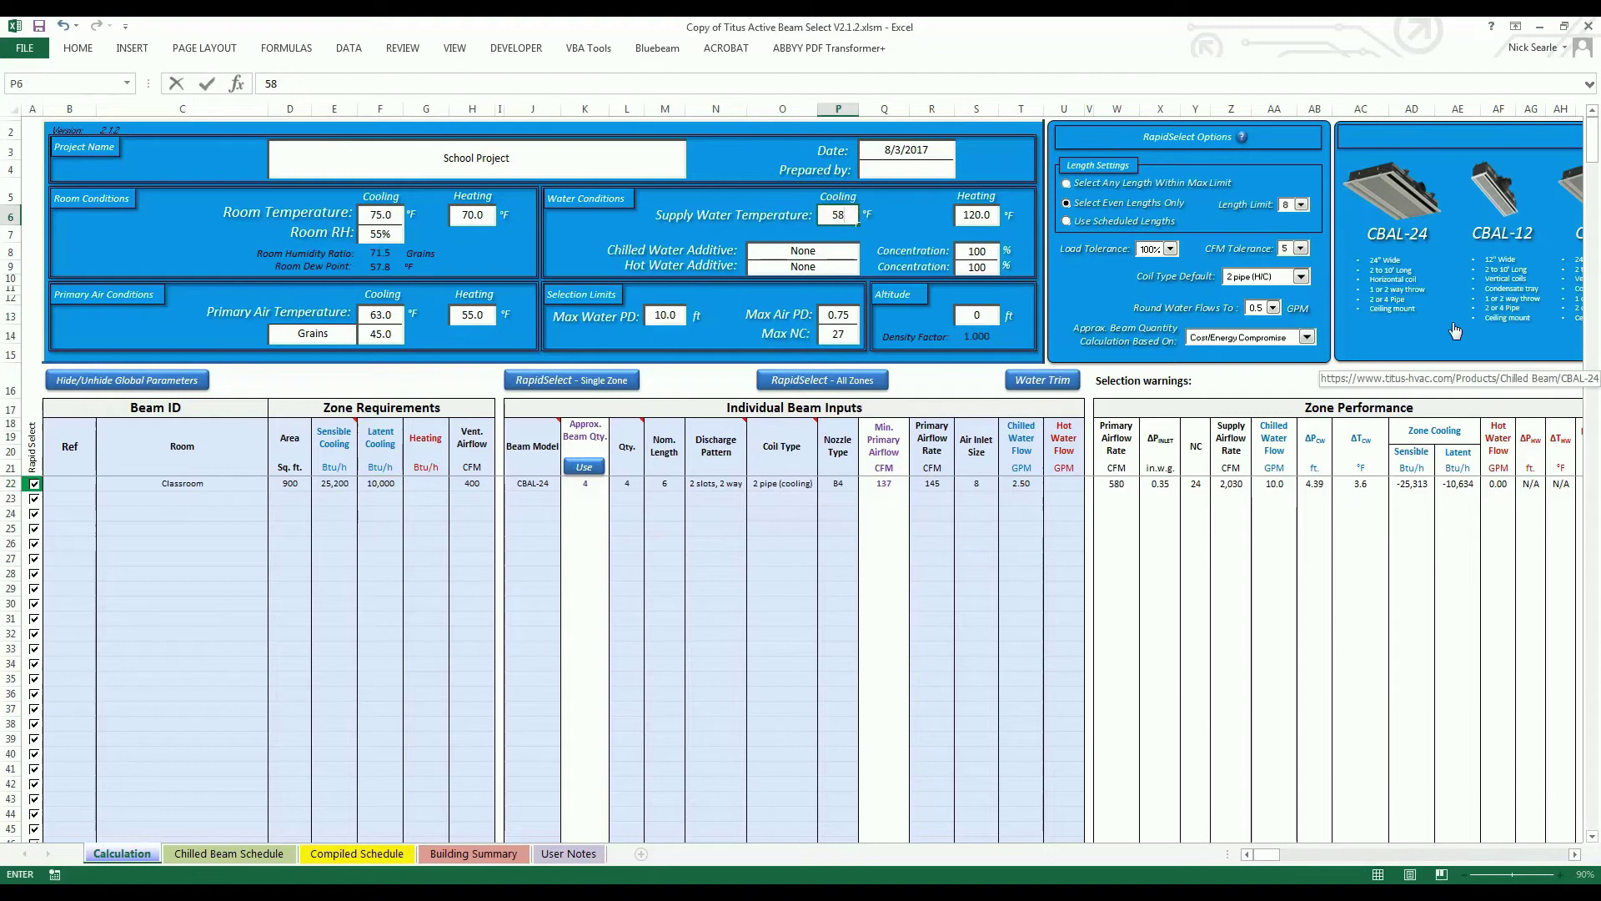
key("Return")
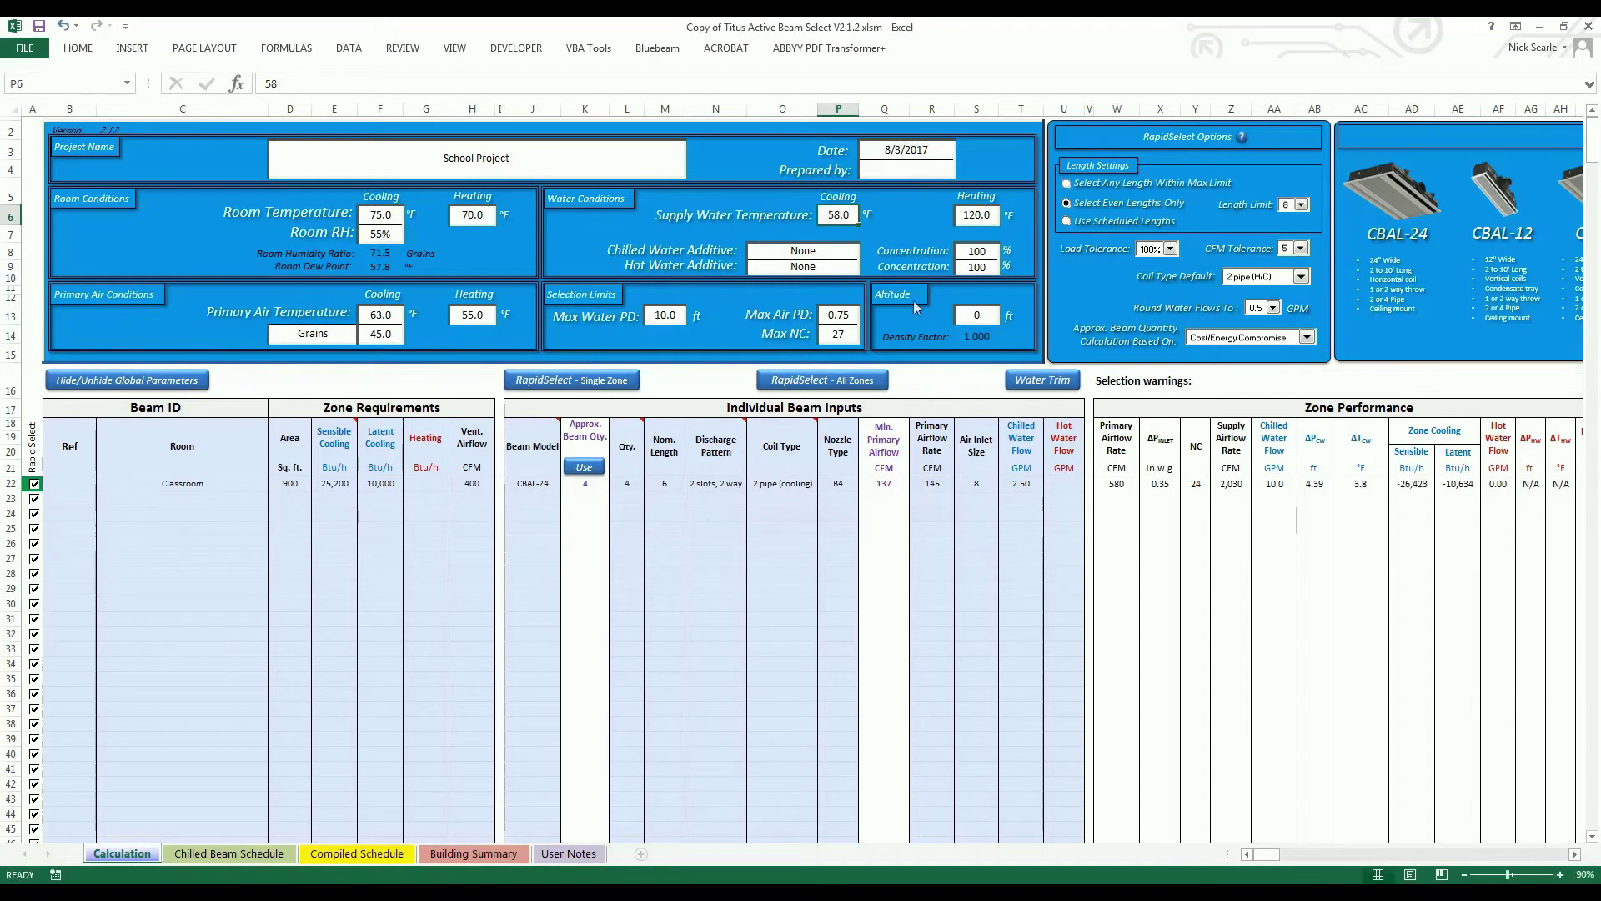
left_click(379, 485)
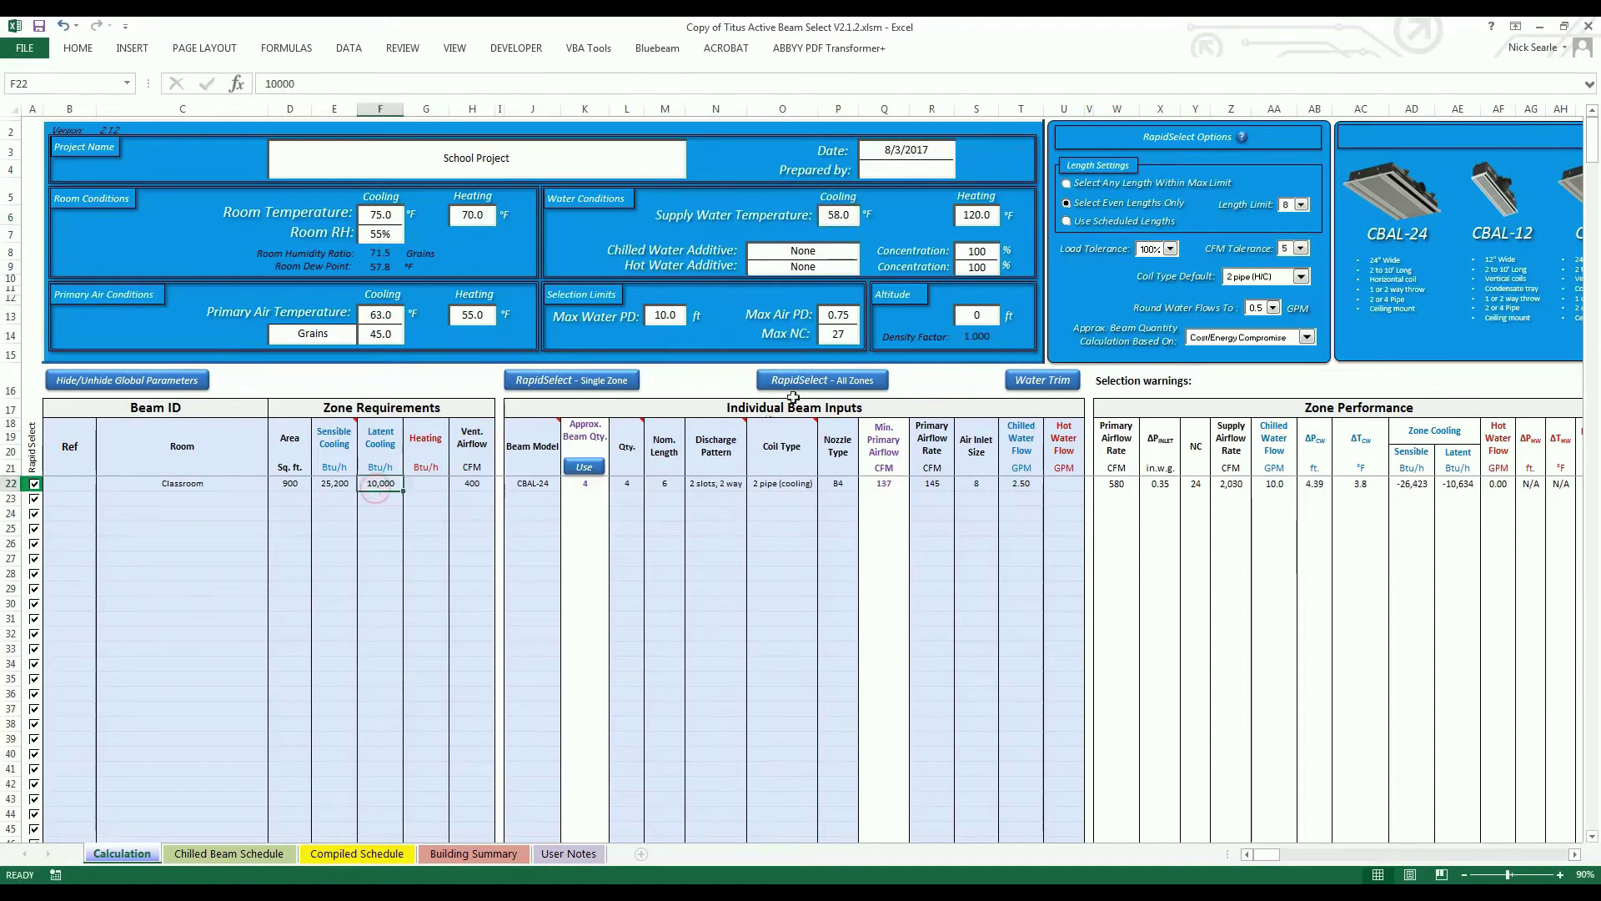
left_click(592, 385)
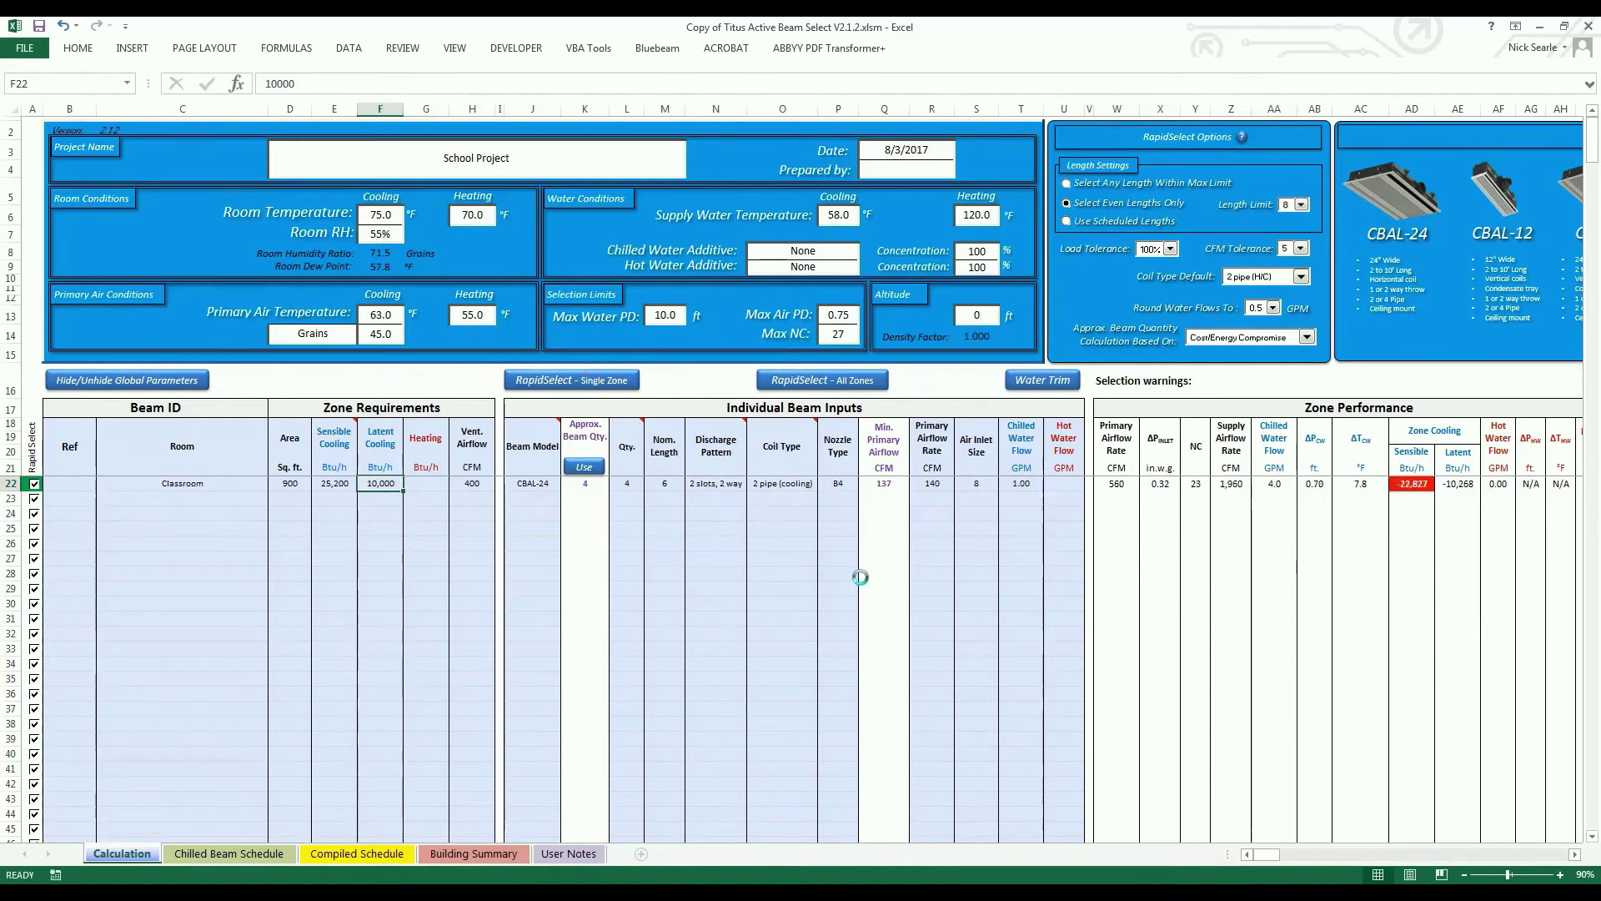
left_click(849, 509)
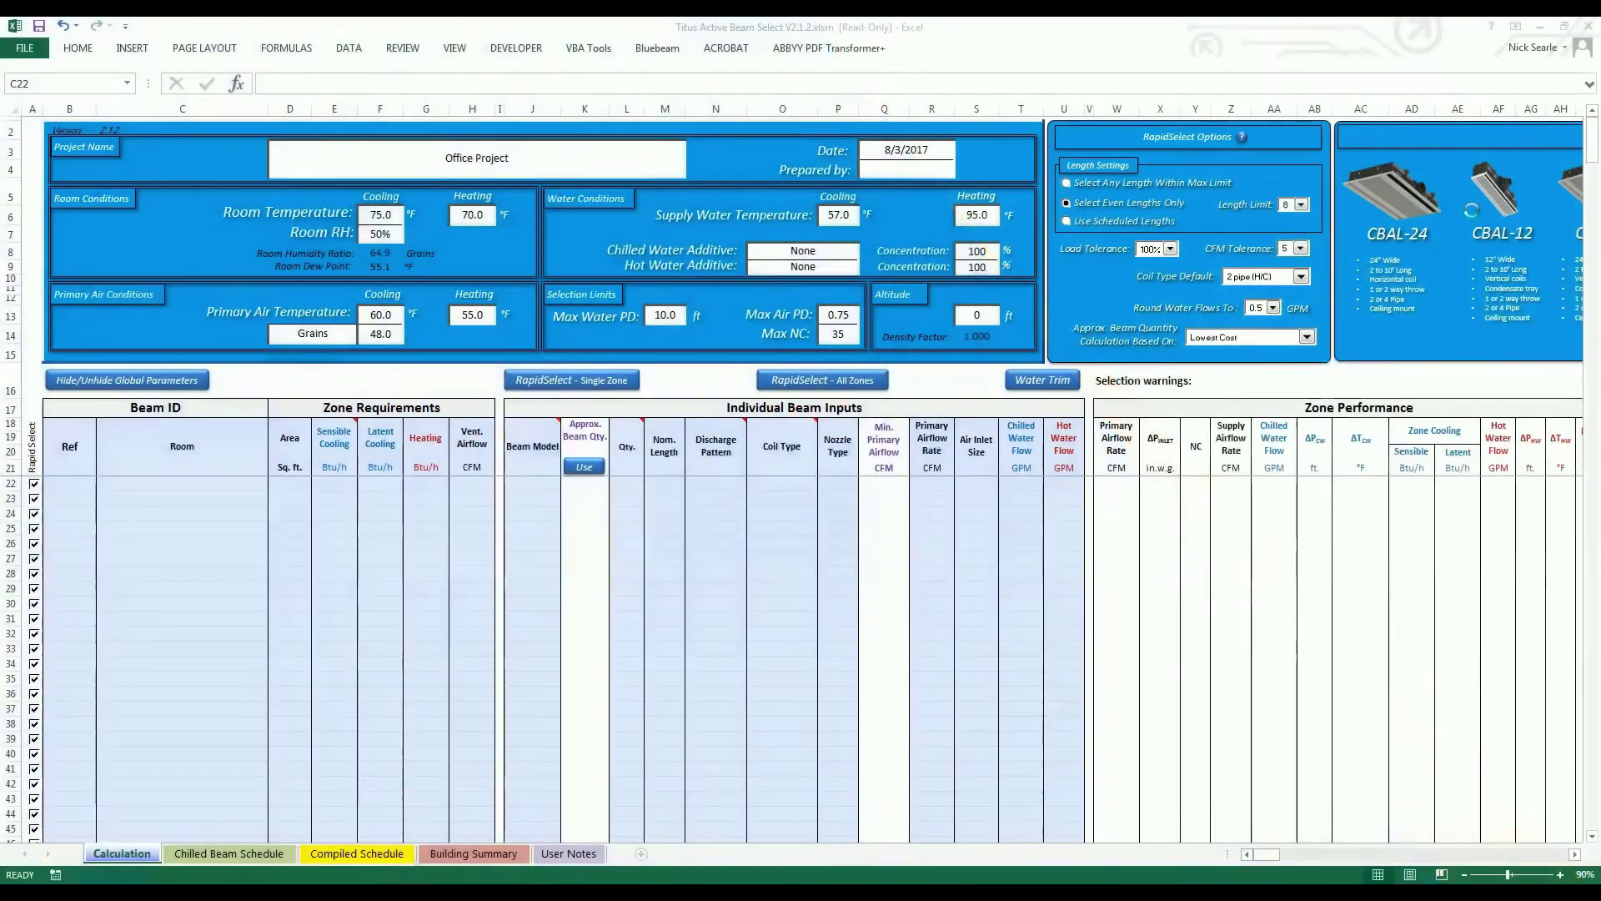
mouse_move(643, 883)
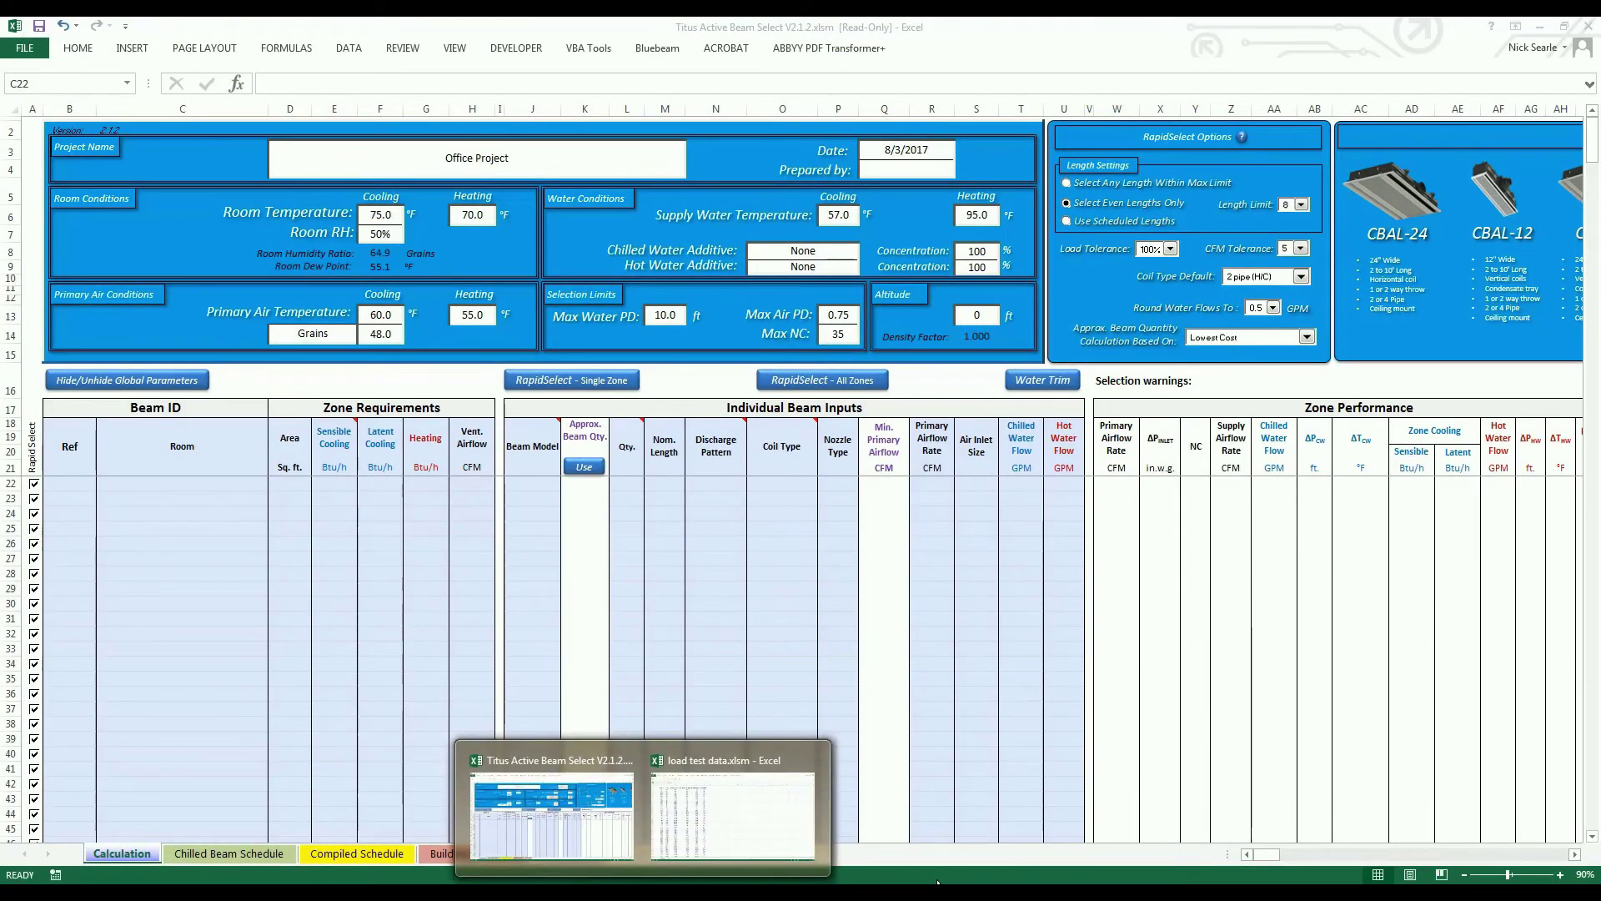
Copy B3:G53 from load test data.xlsm and paste it as values at C22 in Office Project.
left_click(726, 816)
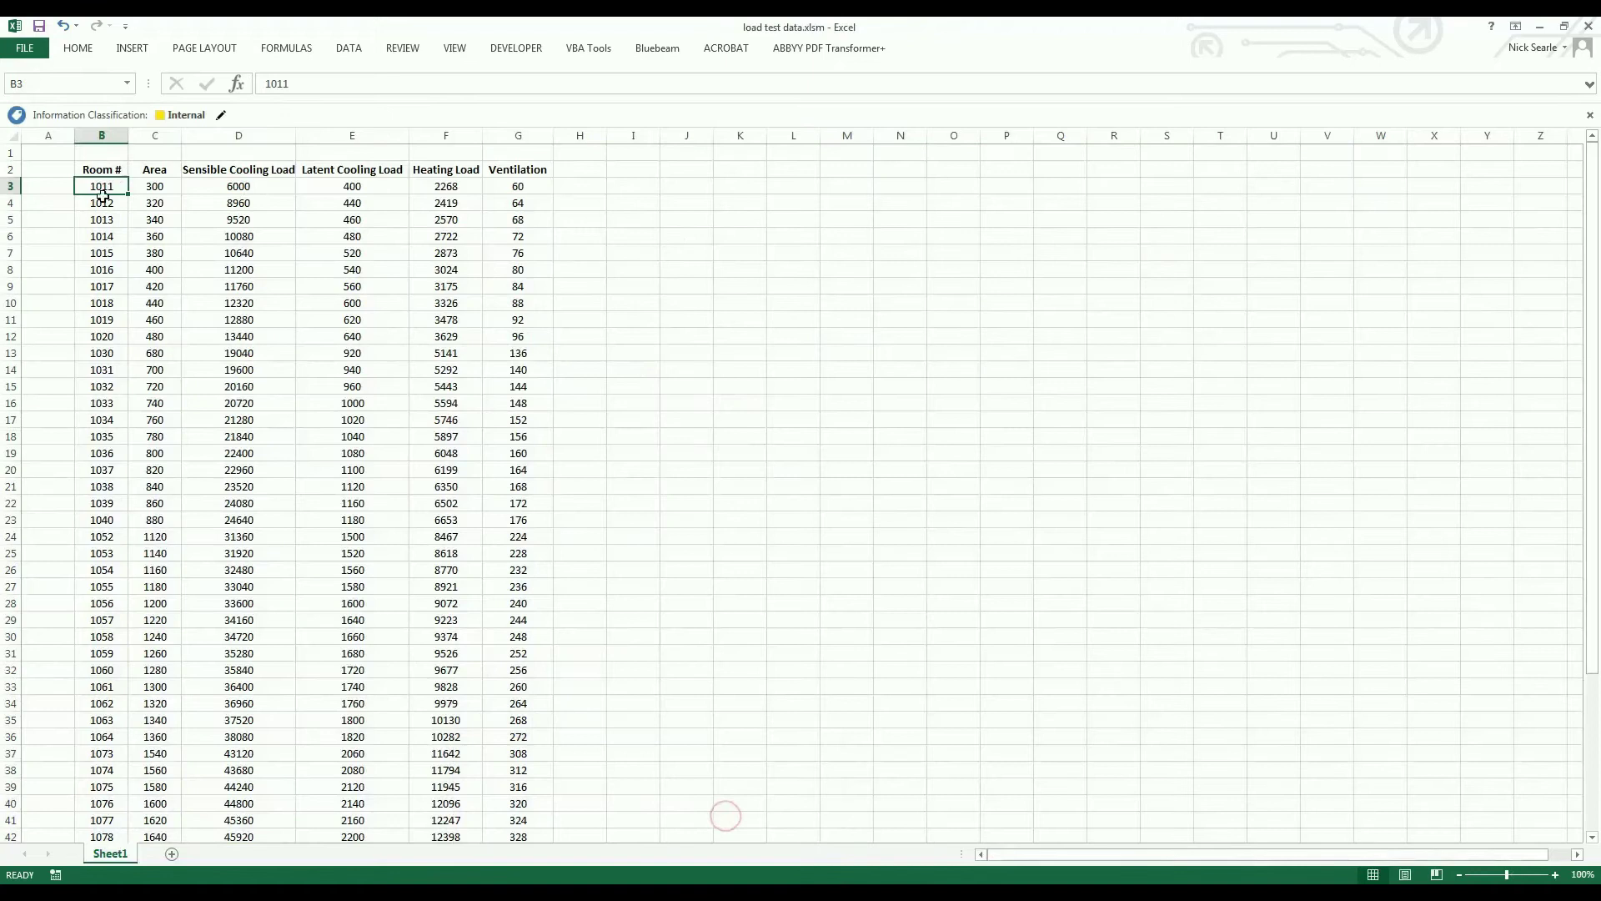
mouse_move(102, 190)
left_mouse_down()
mouse_move(503, 721)
mouse_move(512, 864)
mouse_move(516, 803)
left_mouse_up()
key("ctrl+c")
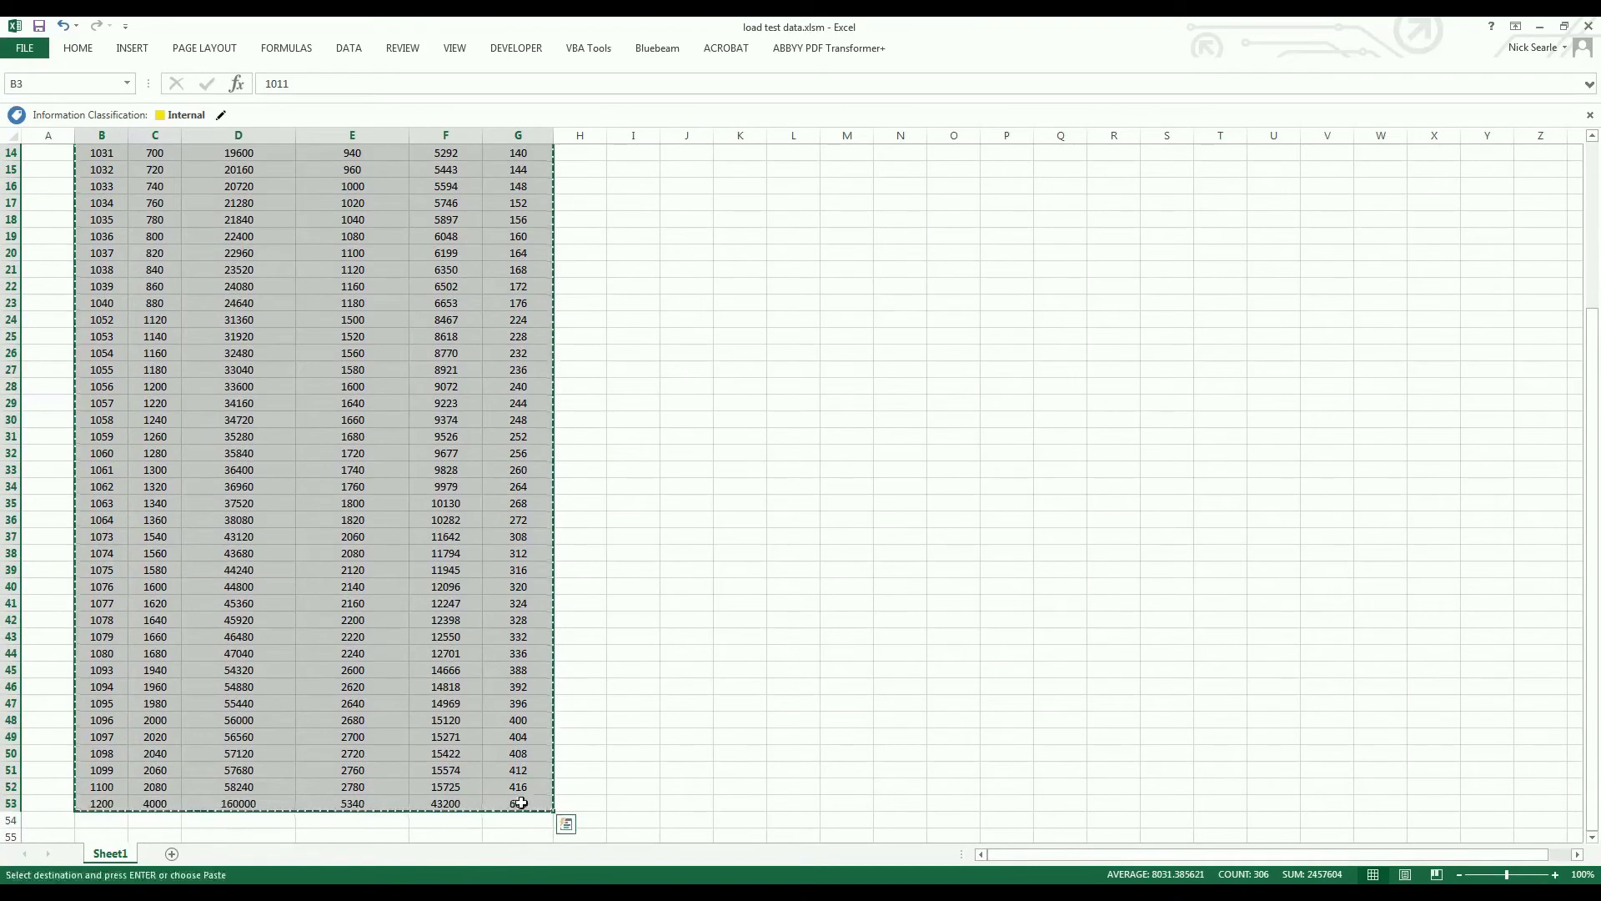
left_click(600, 859)
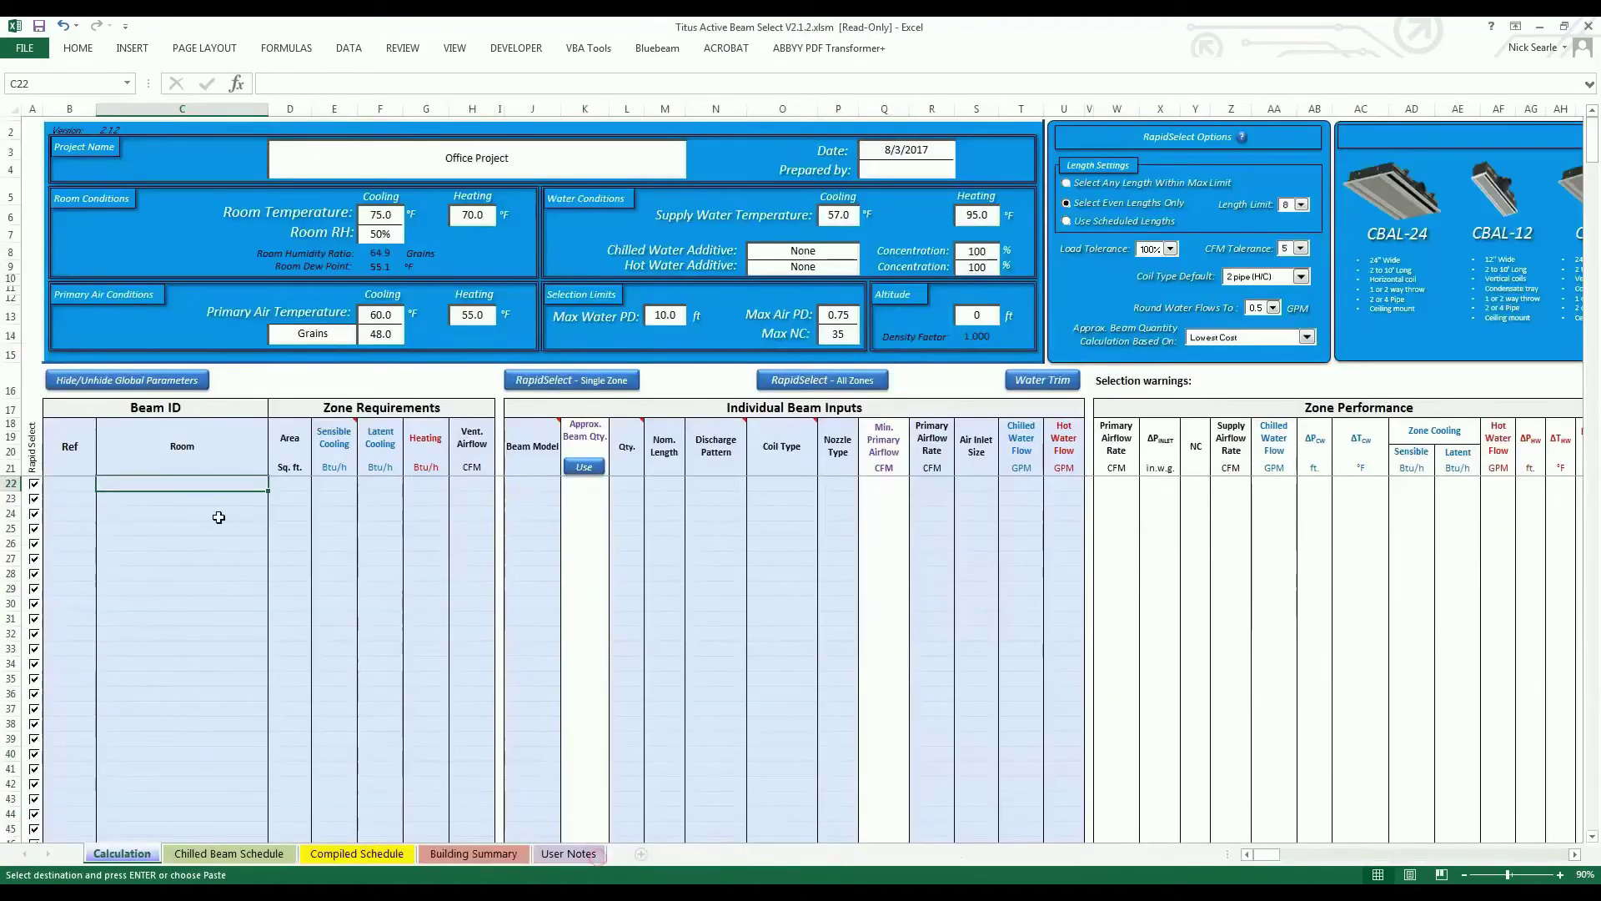
right_click(202, 481)
left_click(265, 557)
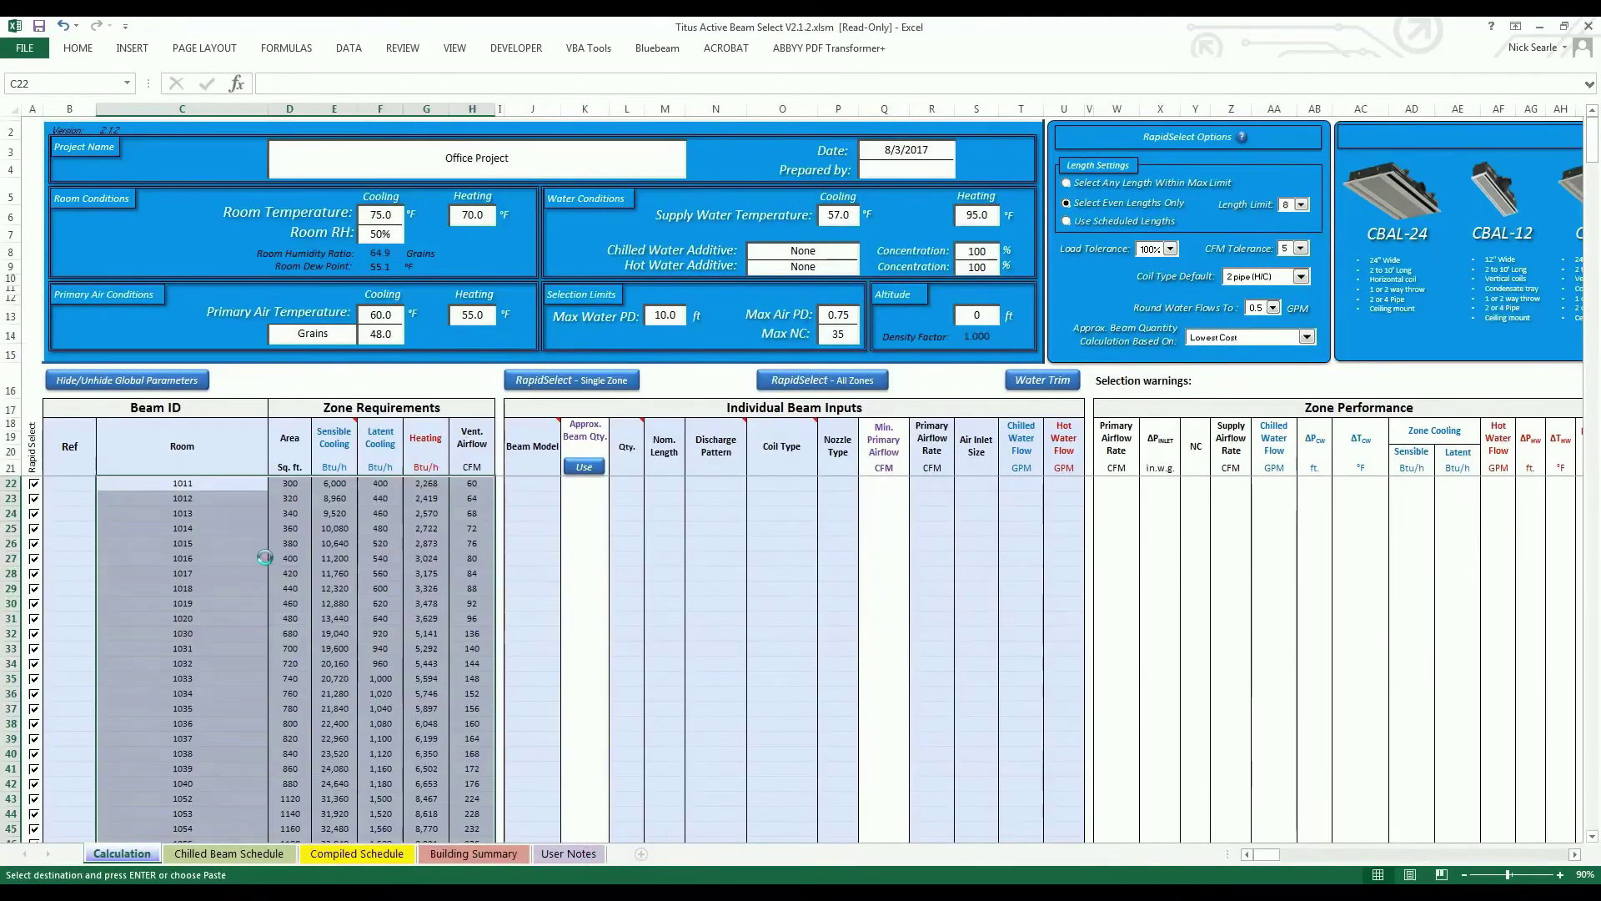
left_click(540, 482)
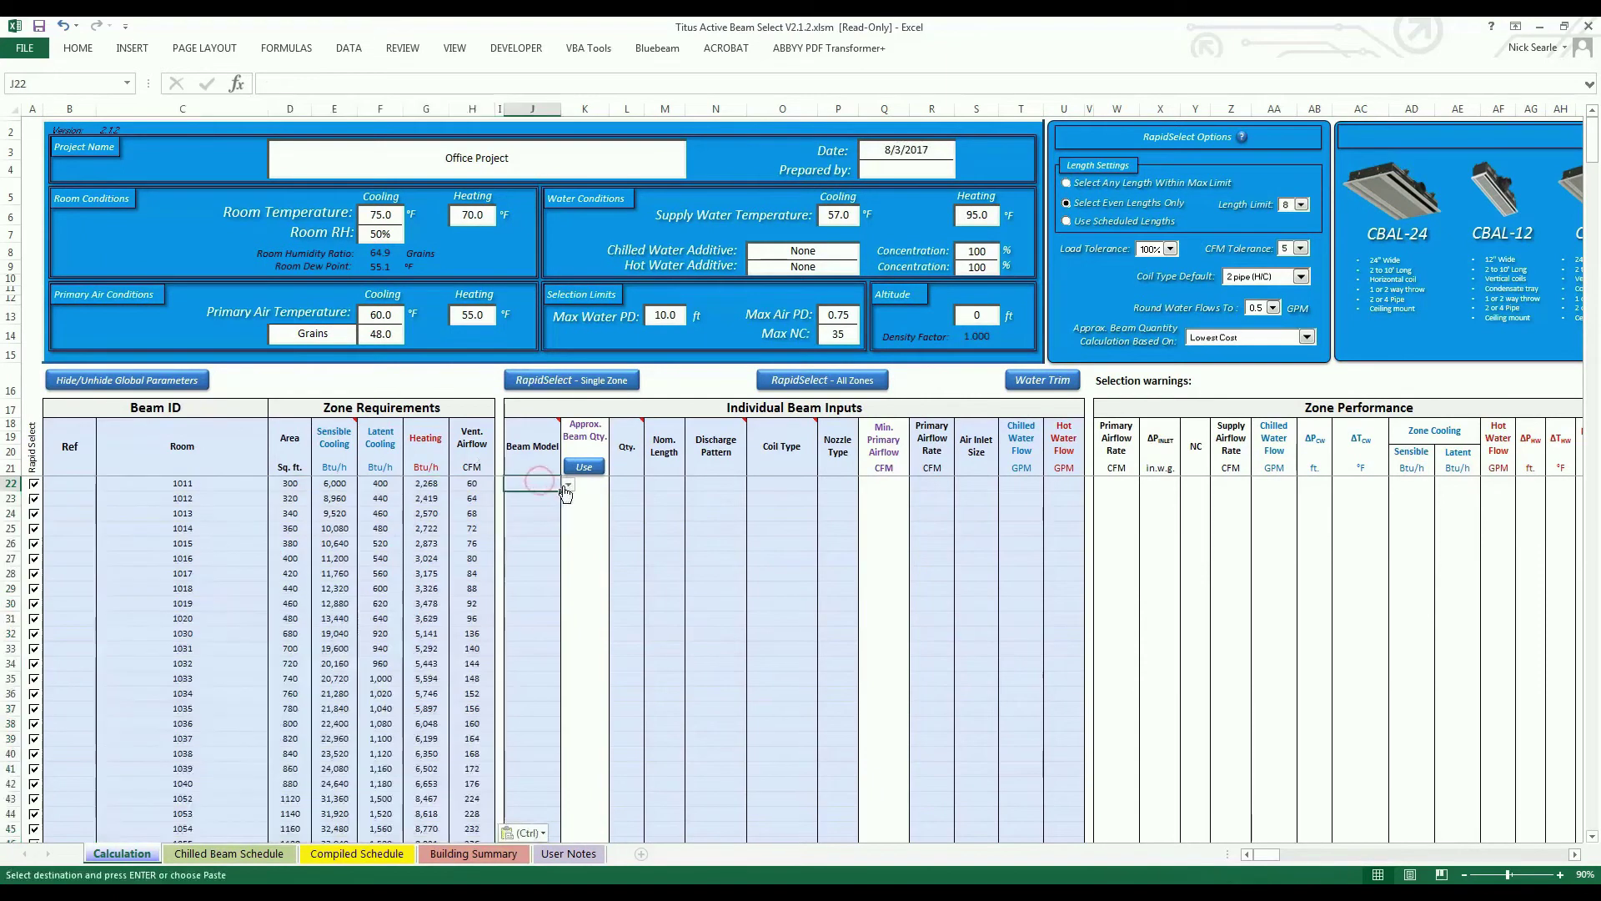
Pick CBAL-24 as the beam model, then fill 2-slot 2-way discharge and 2-pipe (H/C) coil down N22:O58.
left_click(568, 484)
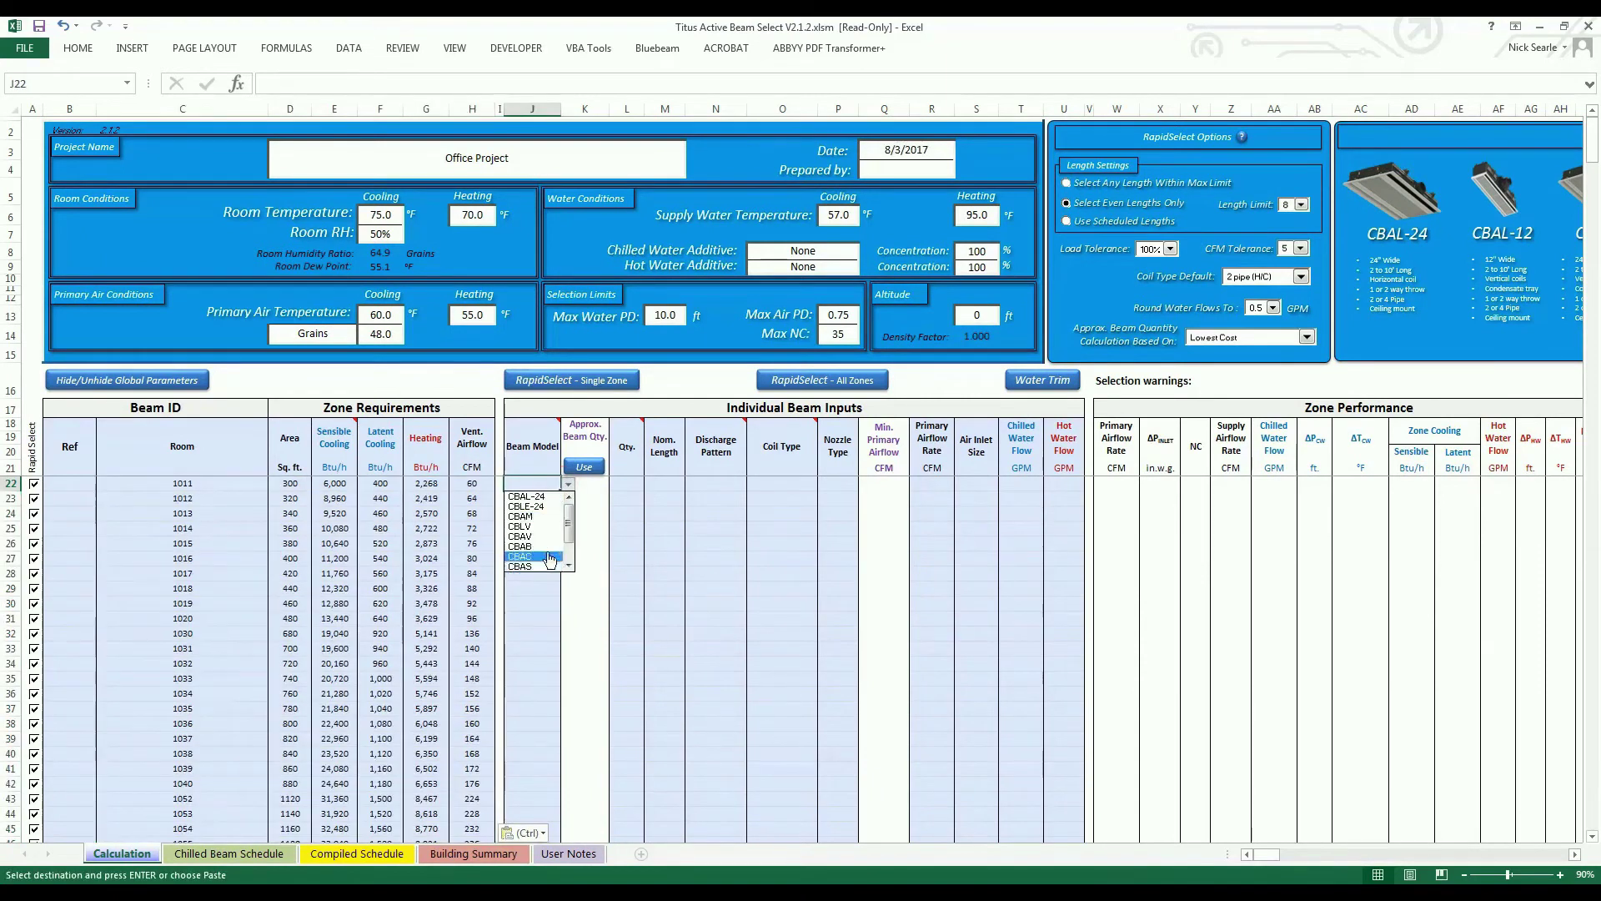
left_click(557, 497)
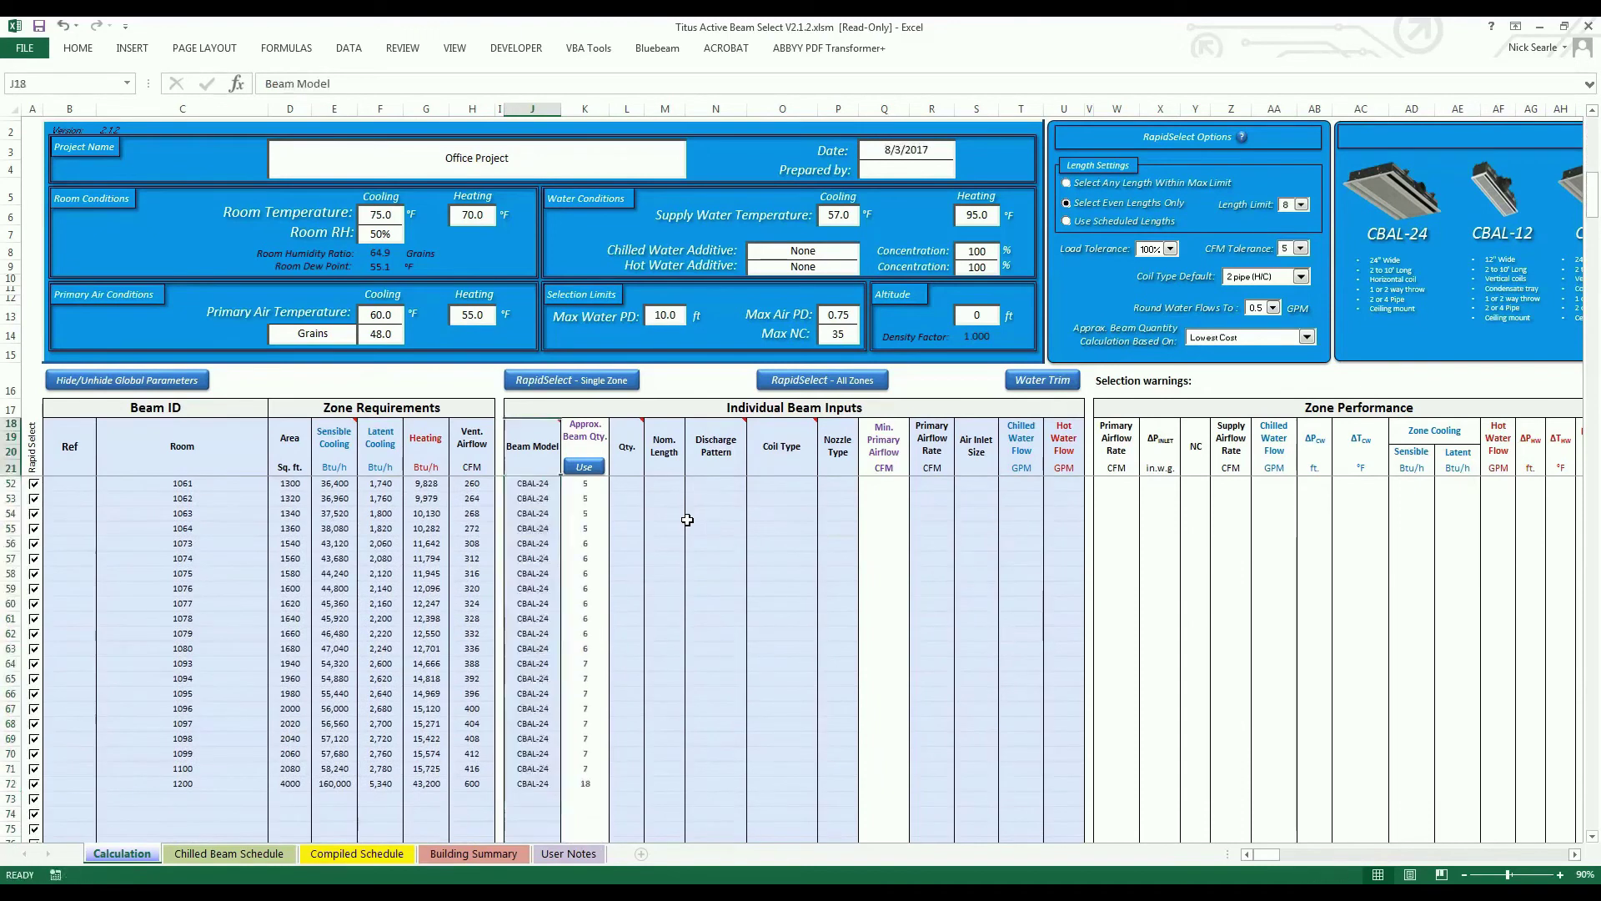
key("Right")
key("Right")
key("Up")
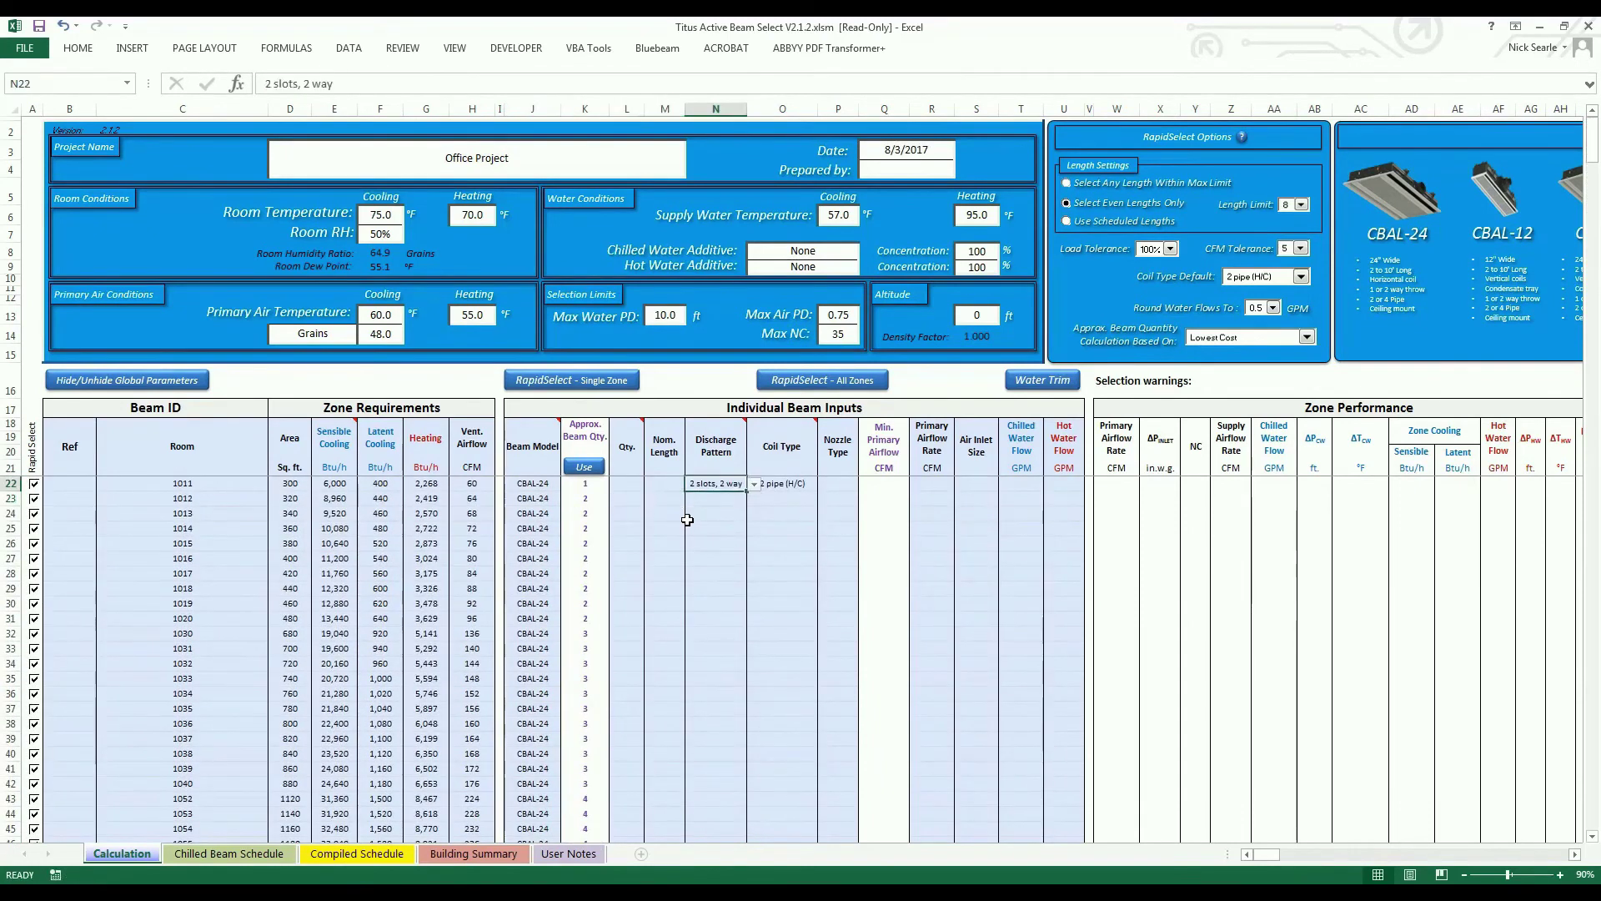
key("shift+Right")
key("shift+Down")
key("shift+Down")
key("shift+Down")
key("shift+Down")
key("shift+Down")
key("shift+Down")
key("shift+Down")
key("shift+Down")
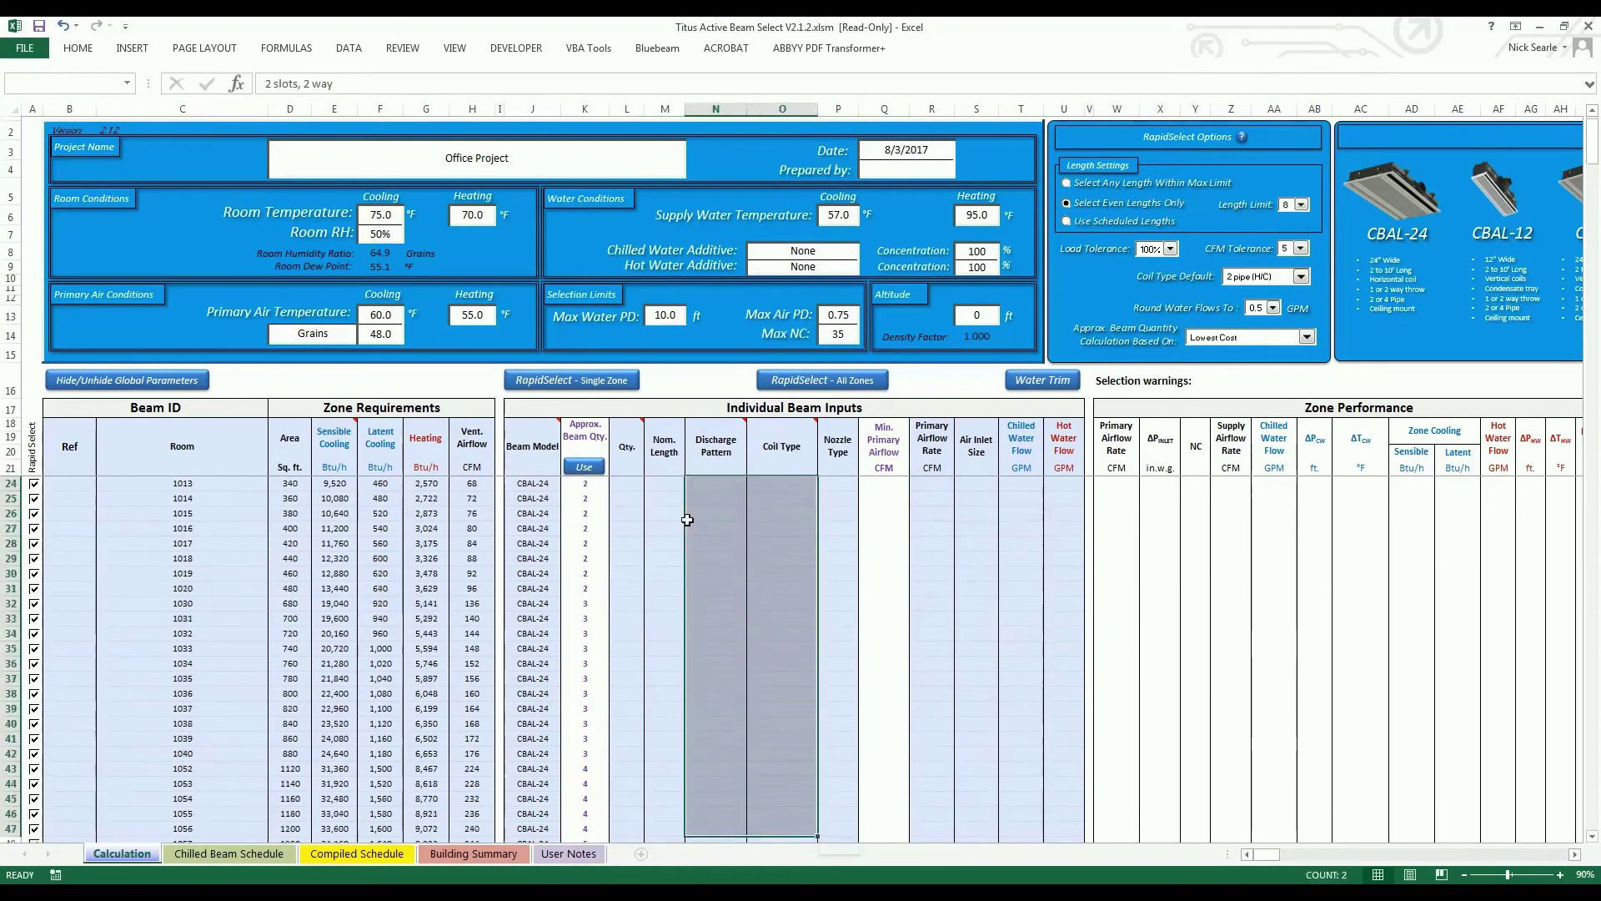
key("shift+Down")
key("shift+Down")
key("shift+Down")
key("shift+Down")
key("shift+Down")
key("shift+Down")
key("shift+Down")
key("shift+Down")
key("shift+Down")
key("shift+Down")
key("shift+Down")
key("shift+Down")
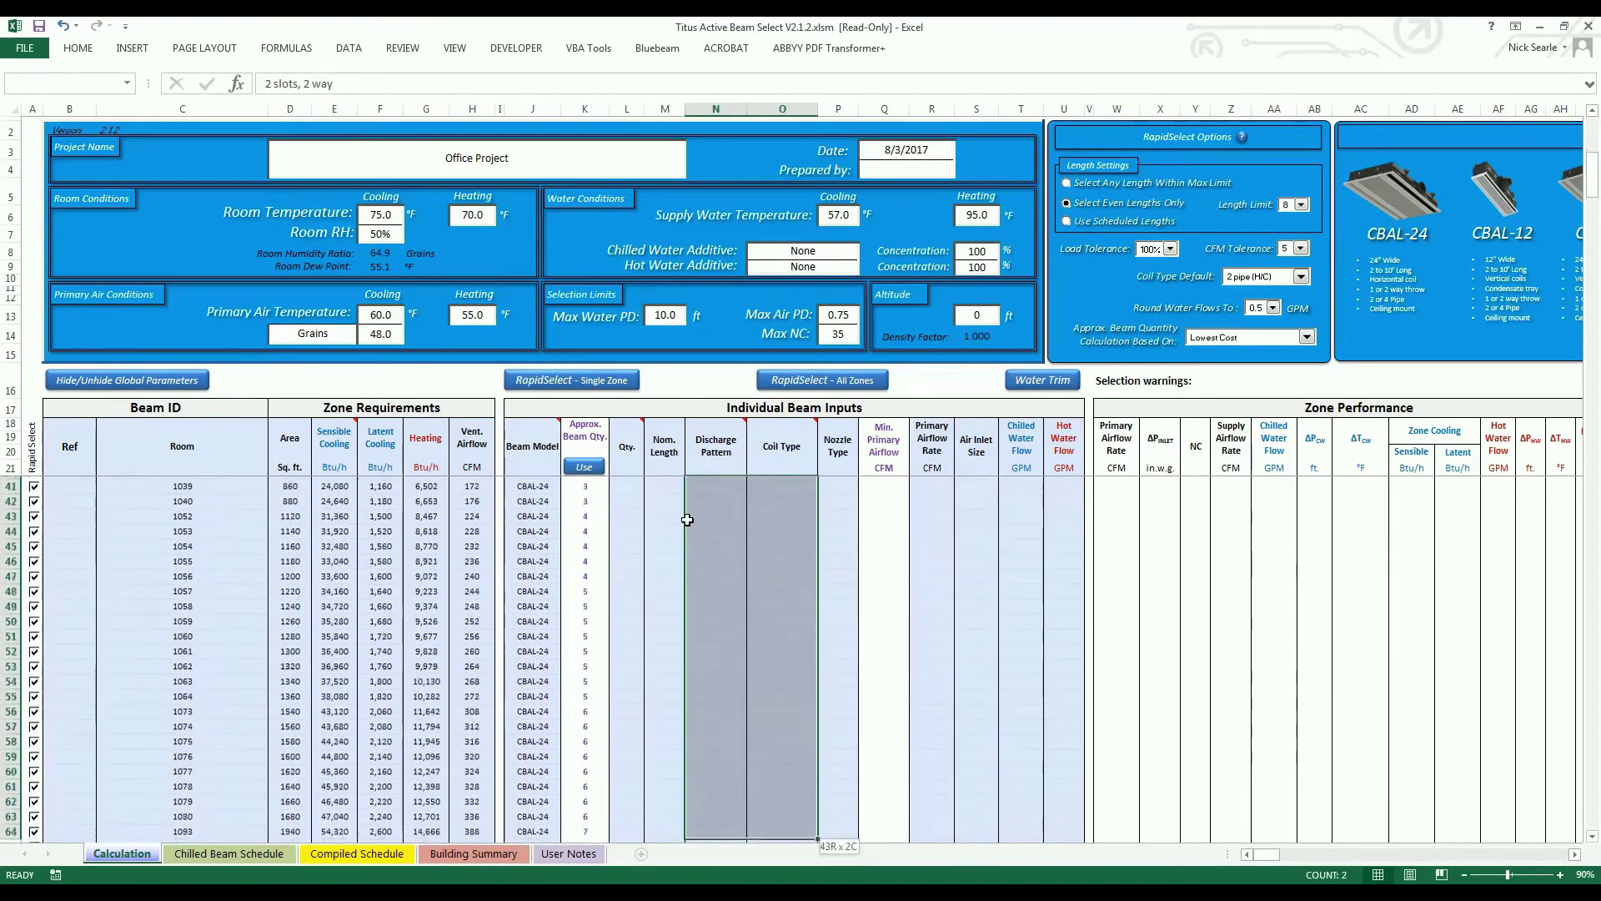
key("shift+Down")
key("shift+Down")
key("shift+Down")
key("shift+Down")
key("shift+Down")
key("shift+Down")
key("ctrl+d")
key("ctrl+Home")
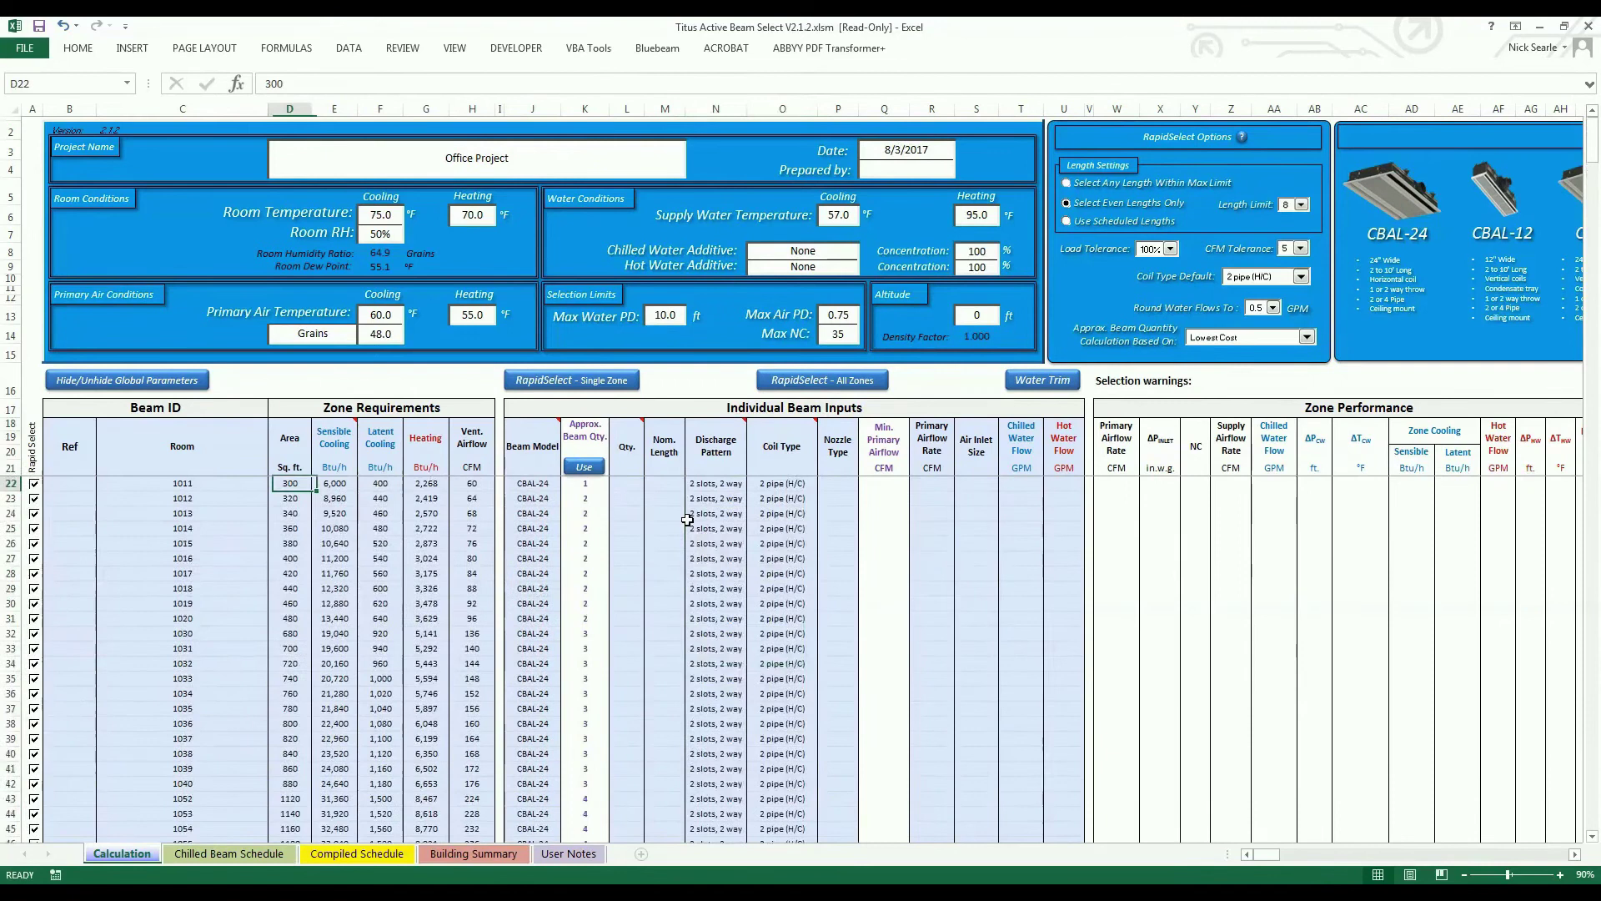
Copy approximate quantities into Qty, then run RapidSelect for the first zone and all 51 zones.
left_click(583, 469)
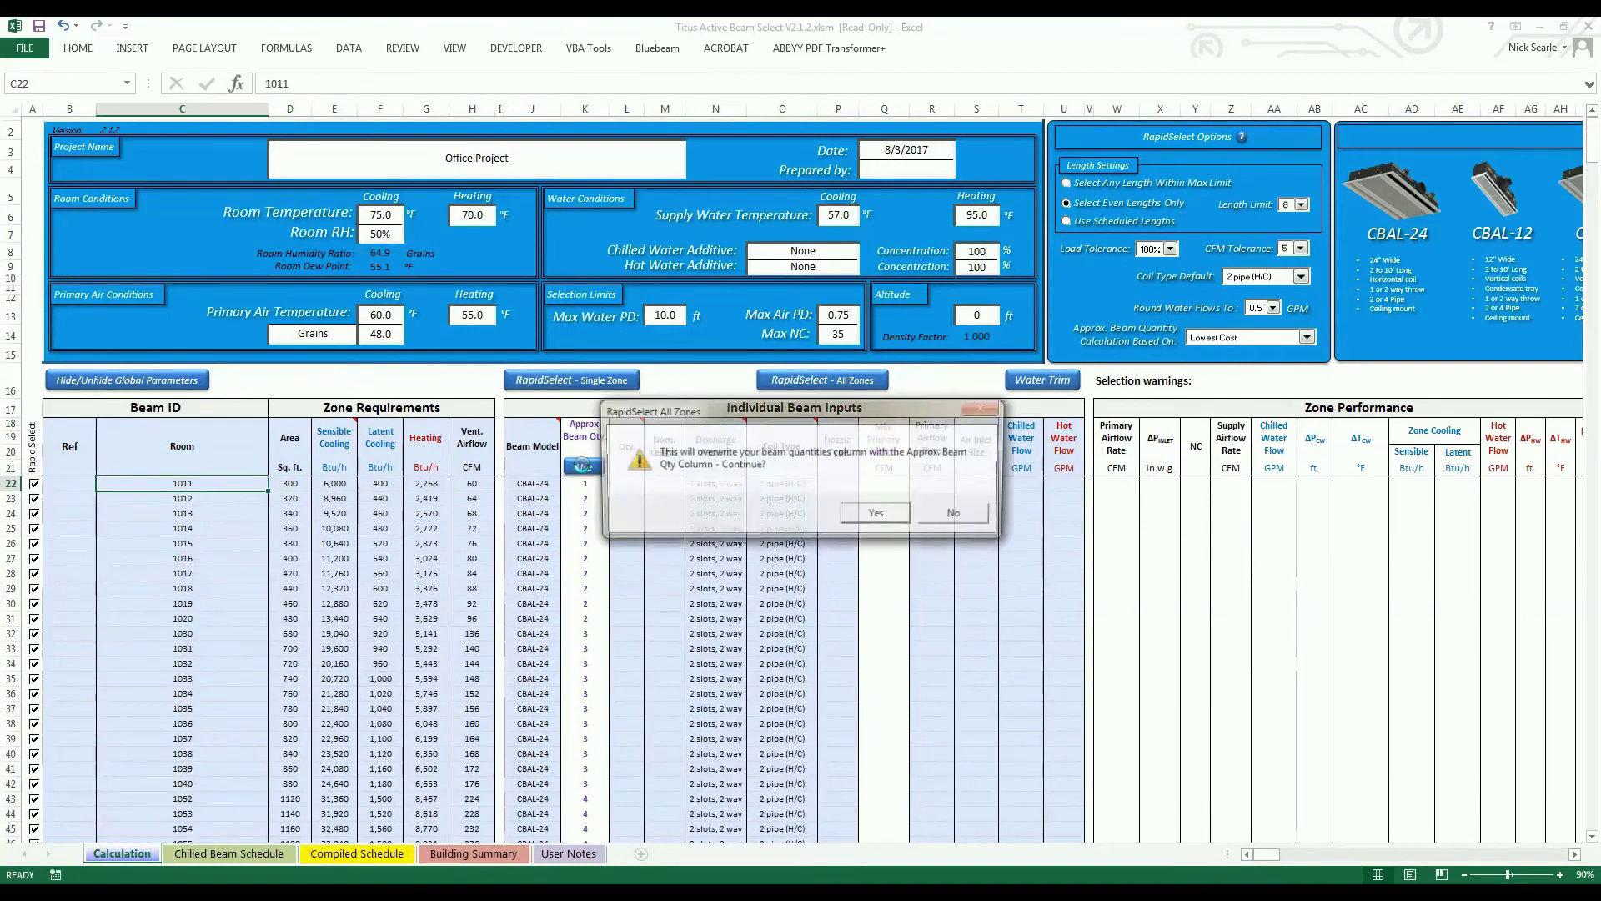
left_click(875, 516)
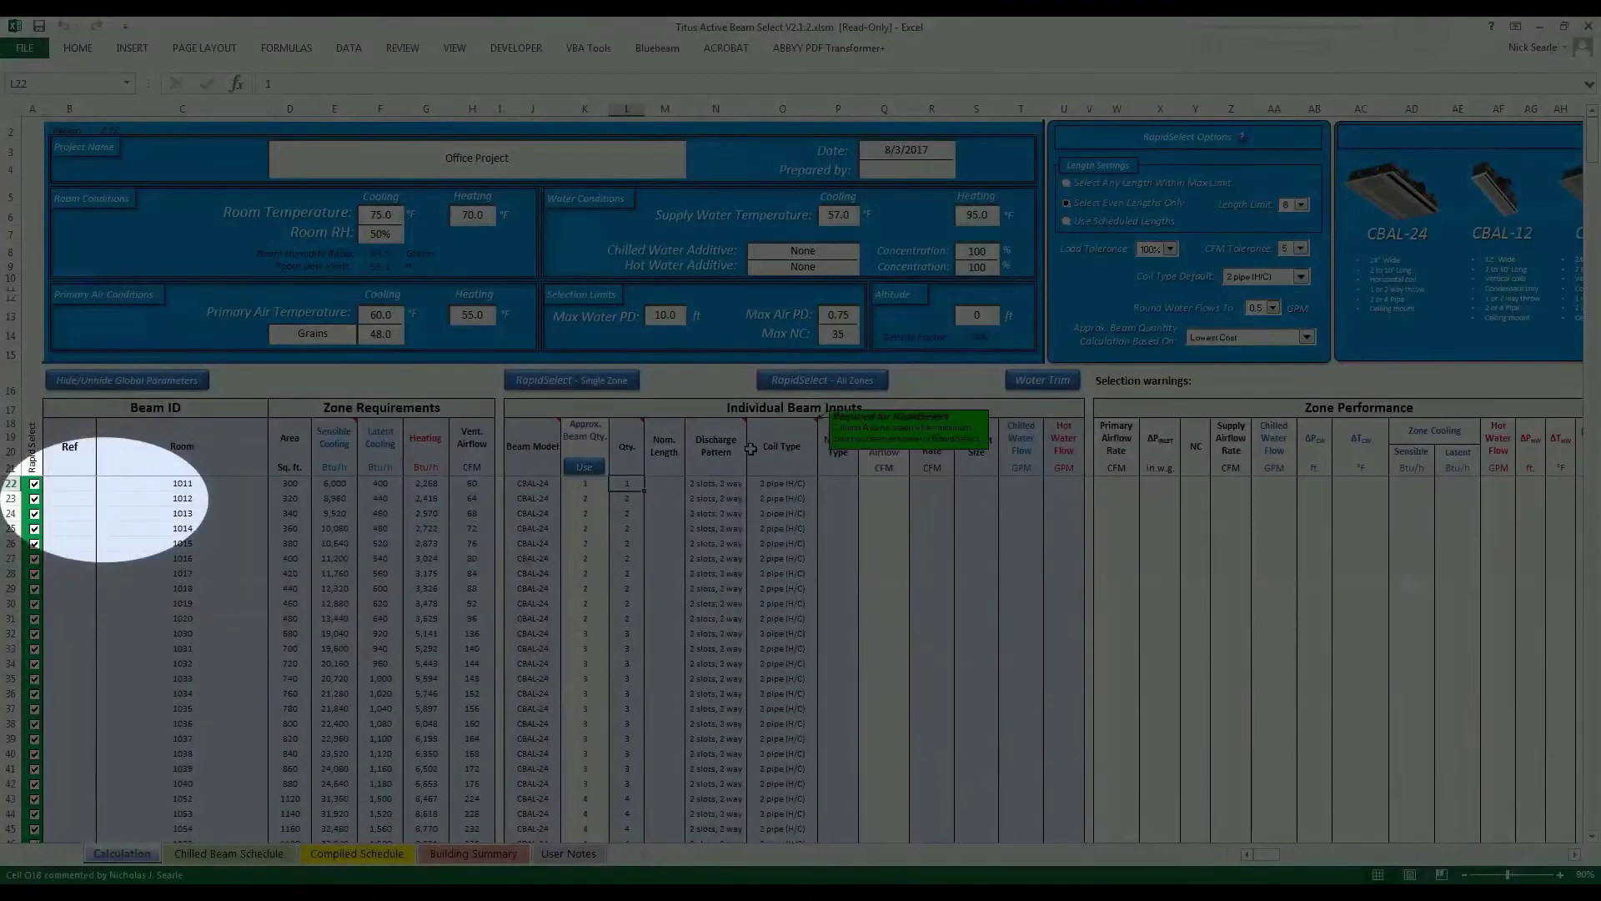
left_click(570, 382)
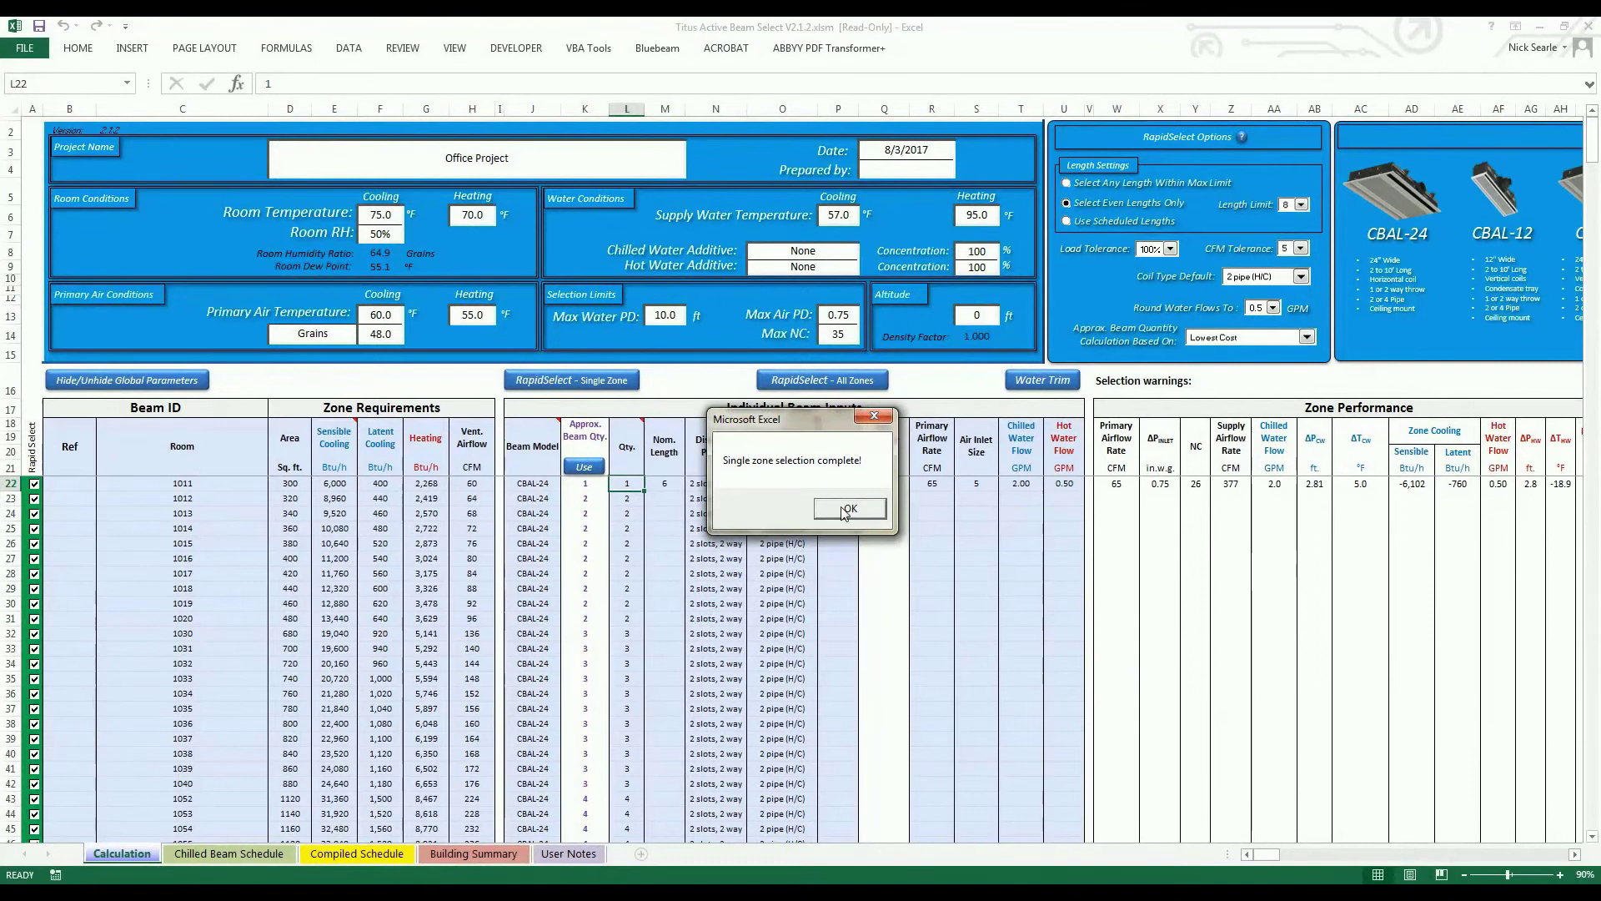
left_click(843, 509)
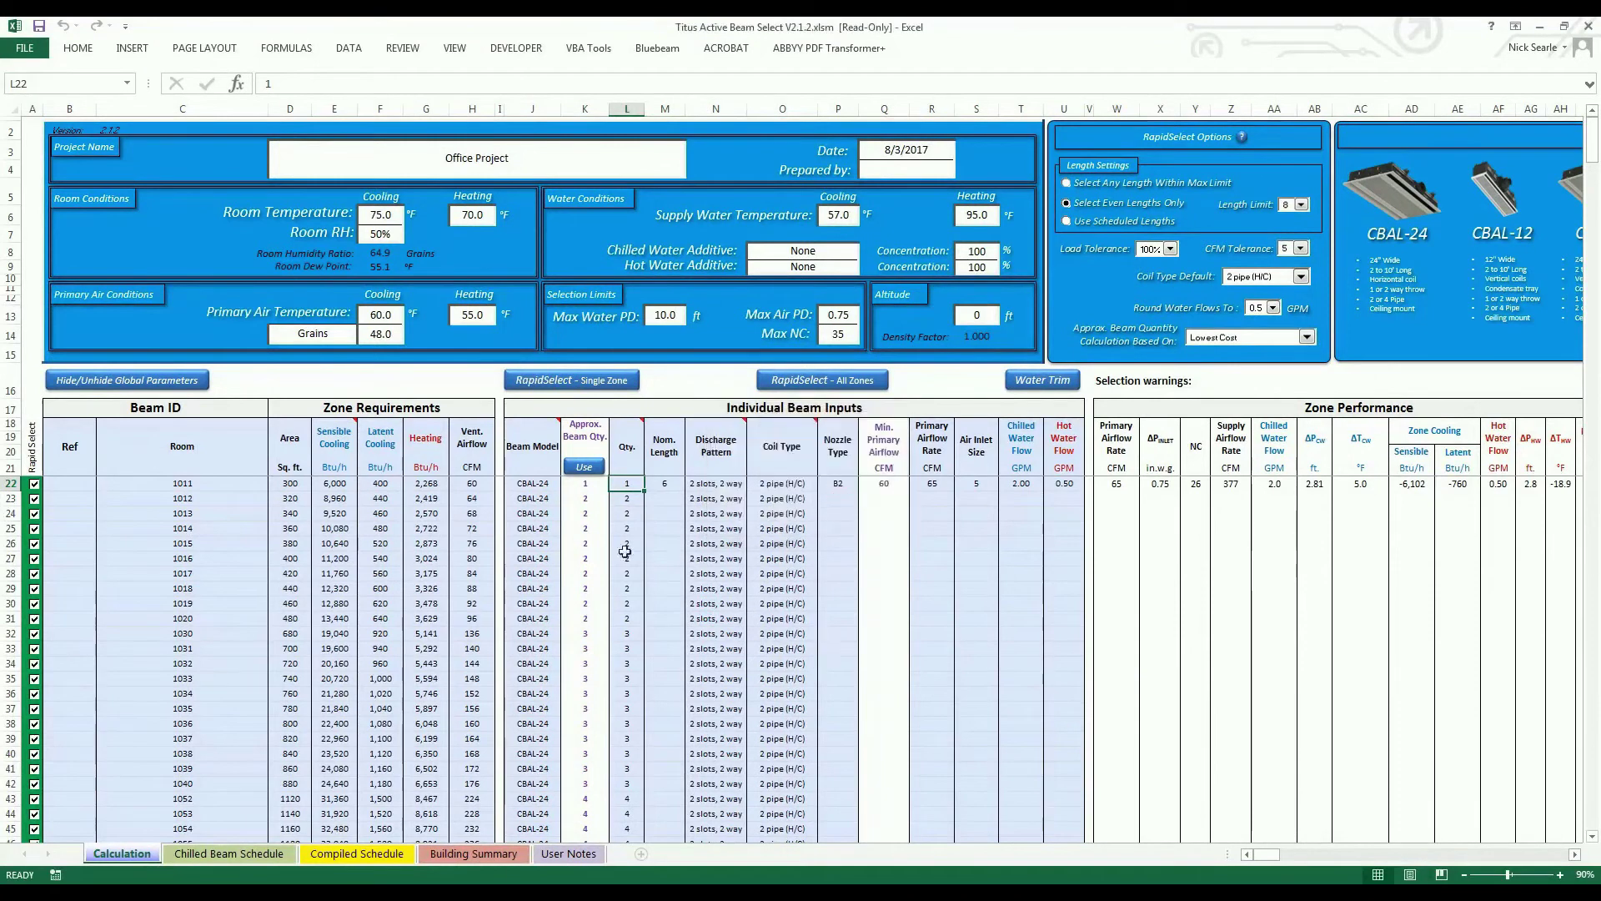
left_click(817, 384)
left_click(890, 517)
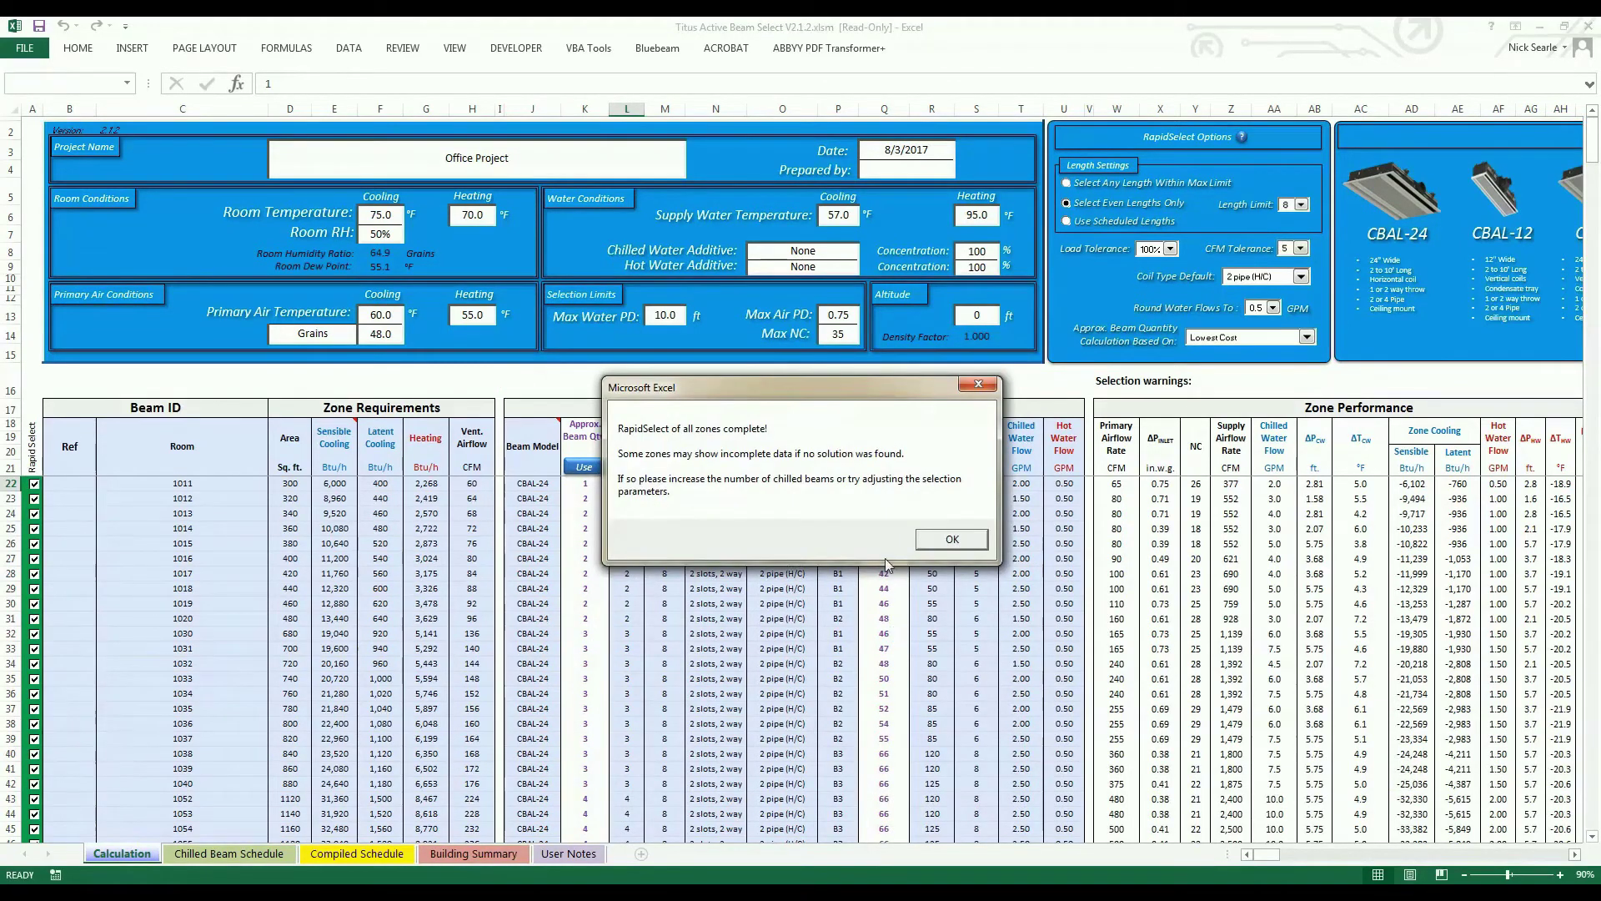
left_click(951, 539)
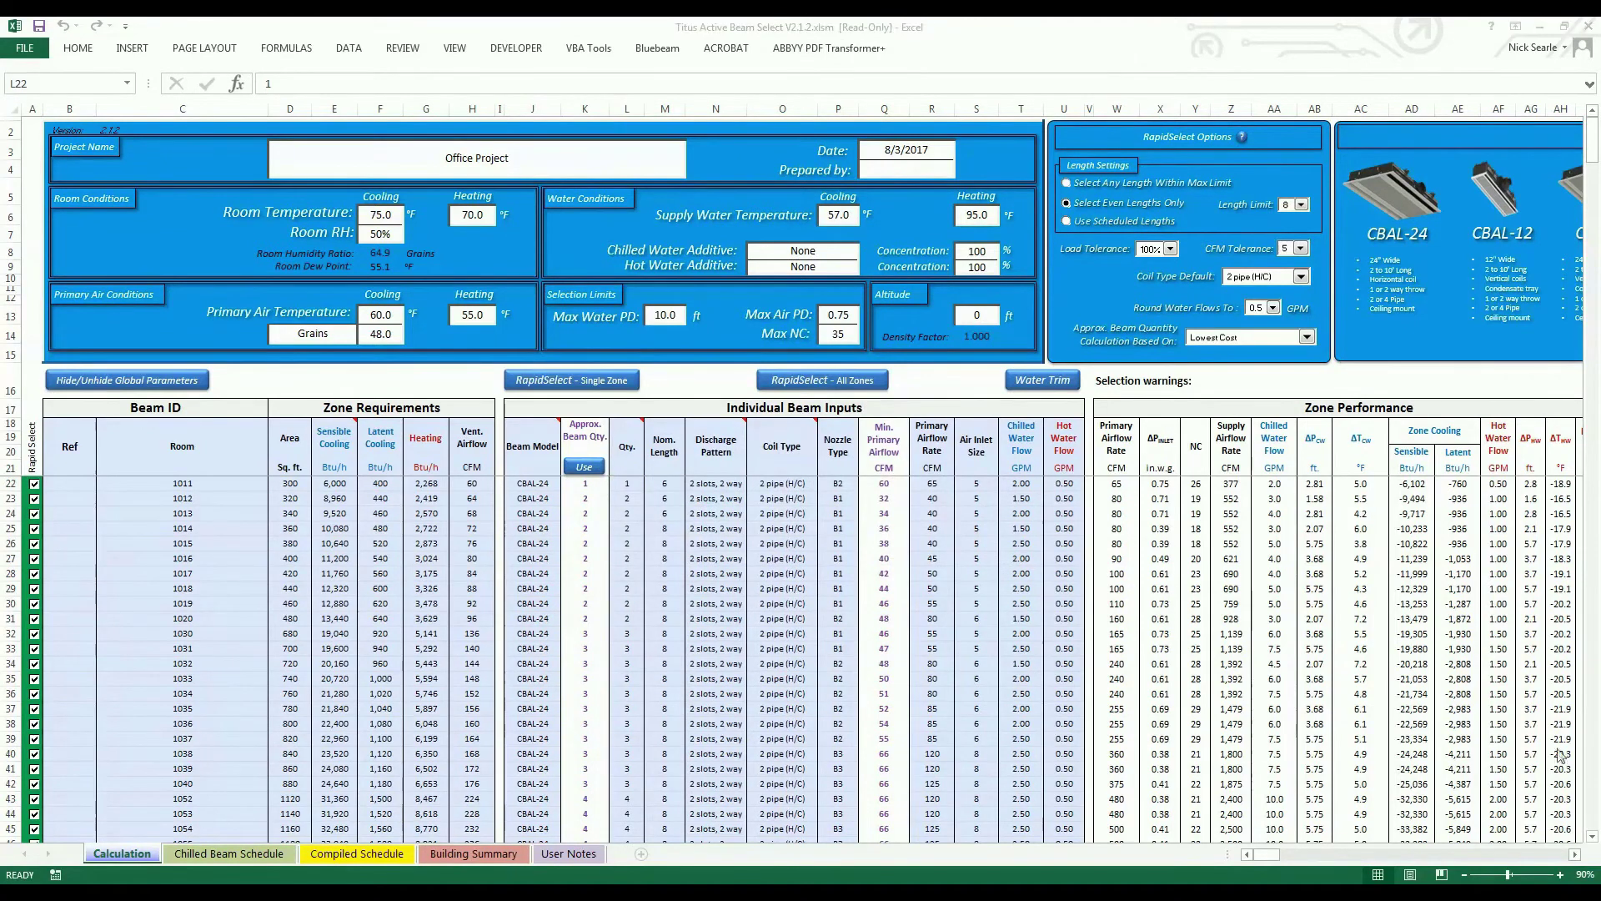
left_click(451, 853)
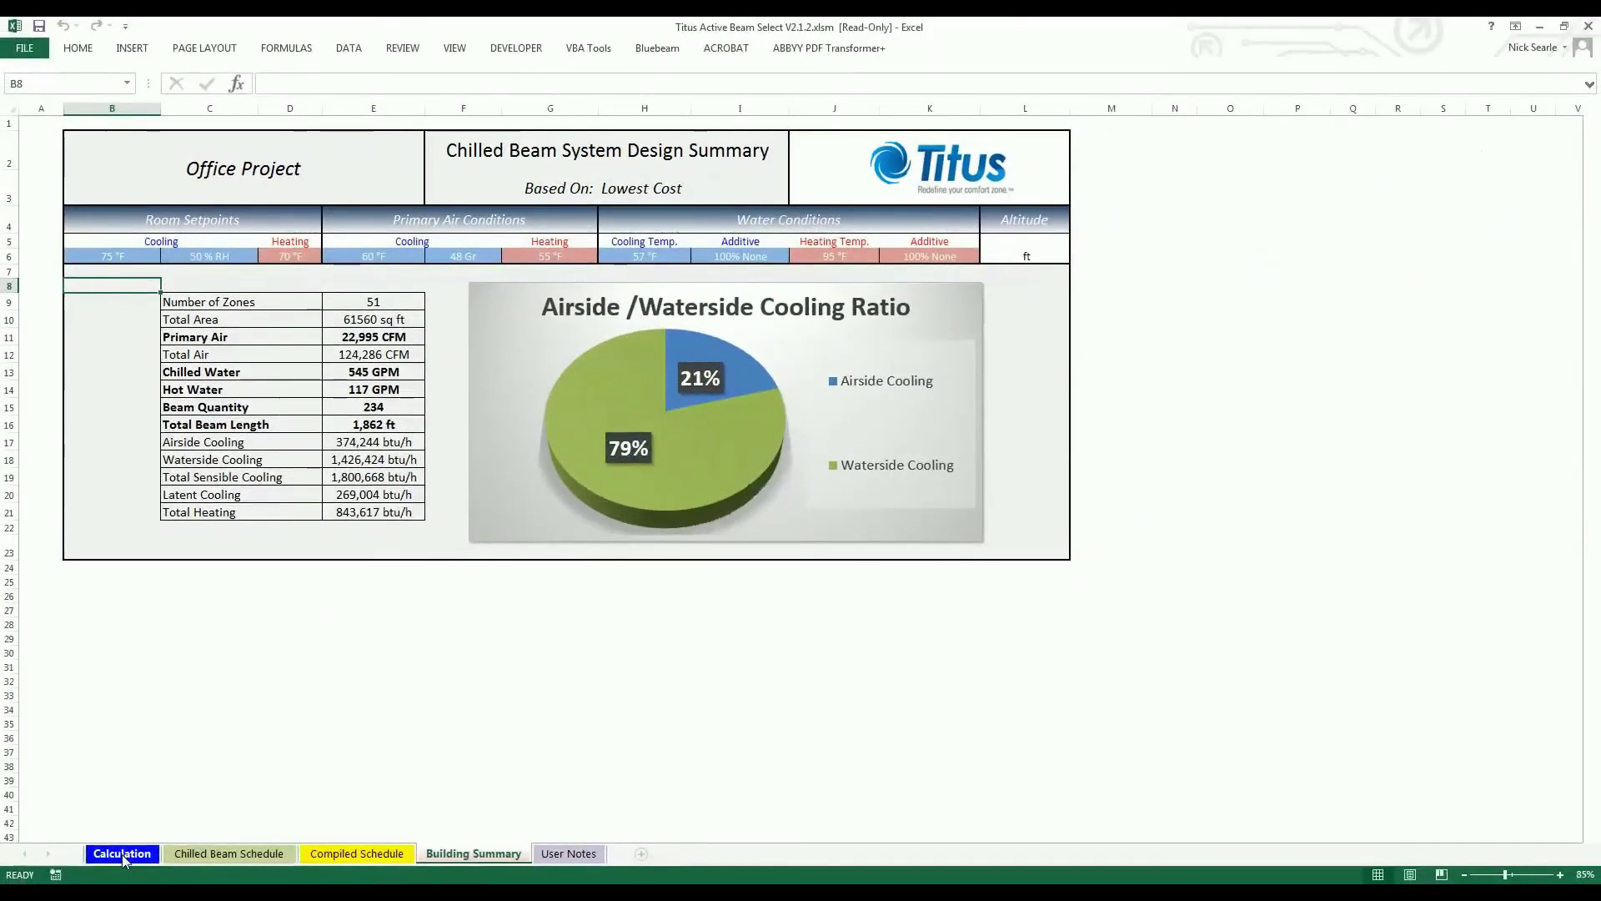
left_click(123, 856)
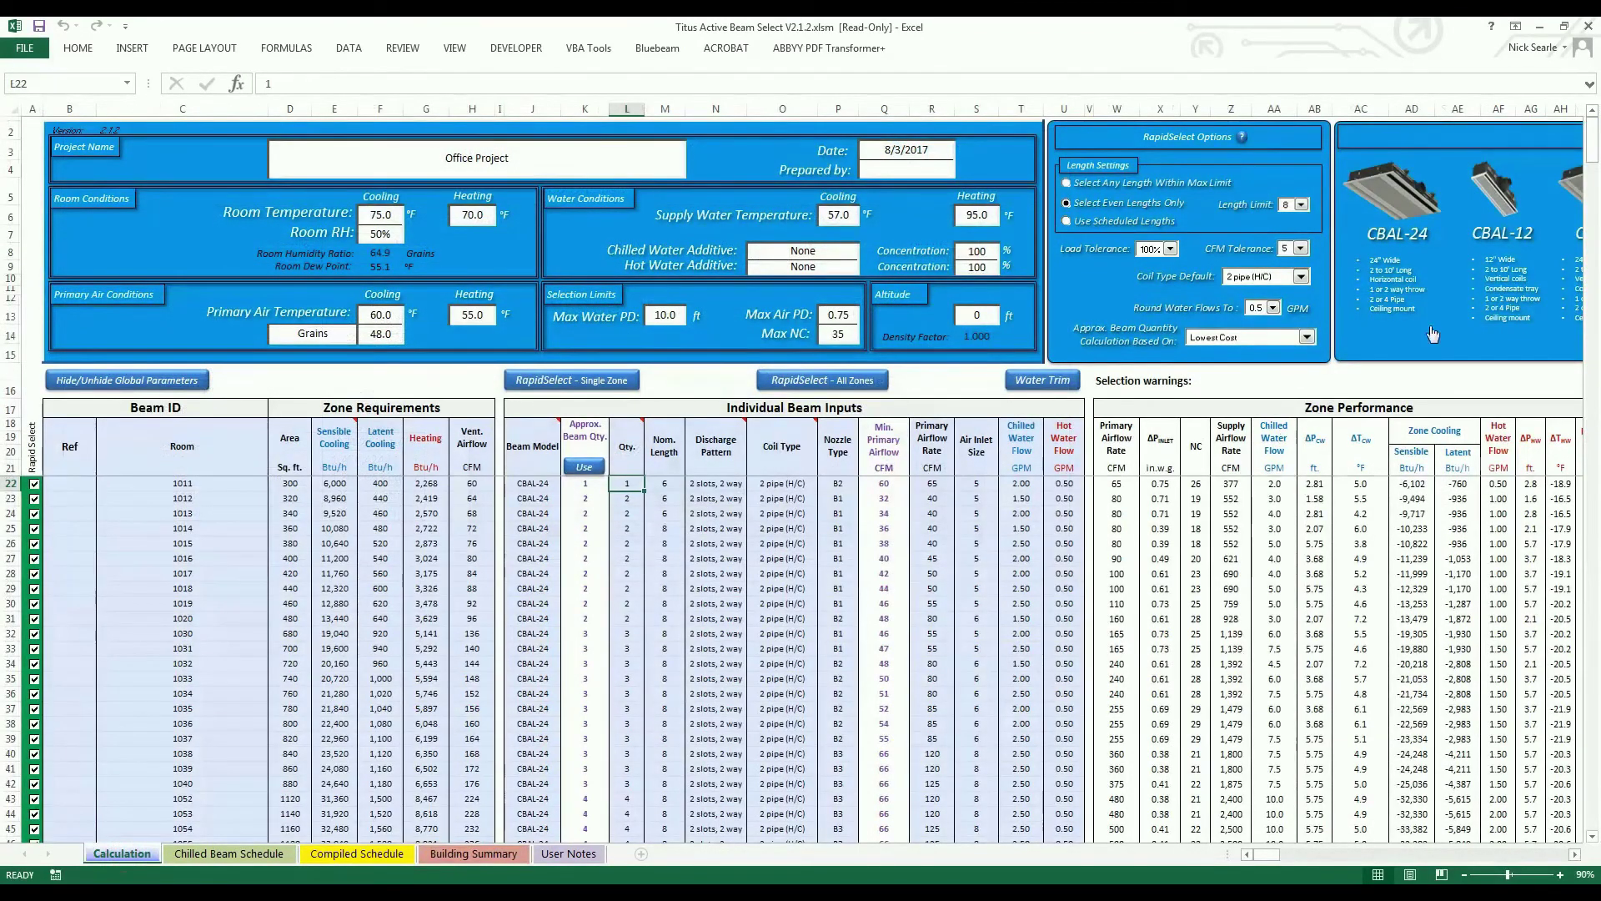
Open the 'Approx. Beam Quantity Calculation Based On' dropdown in RapidSelect Options.
left_click(1306, 337)
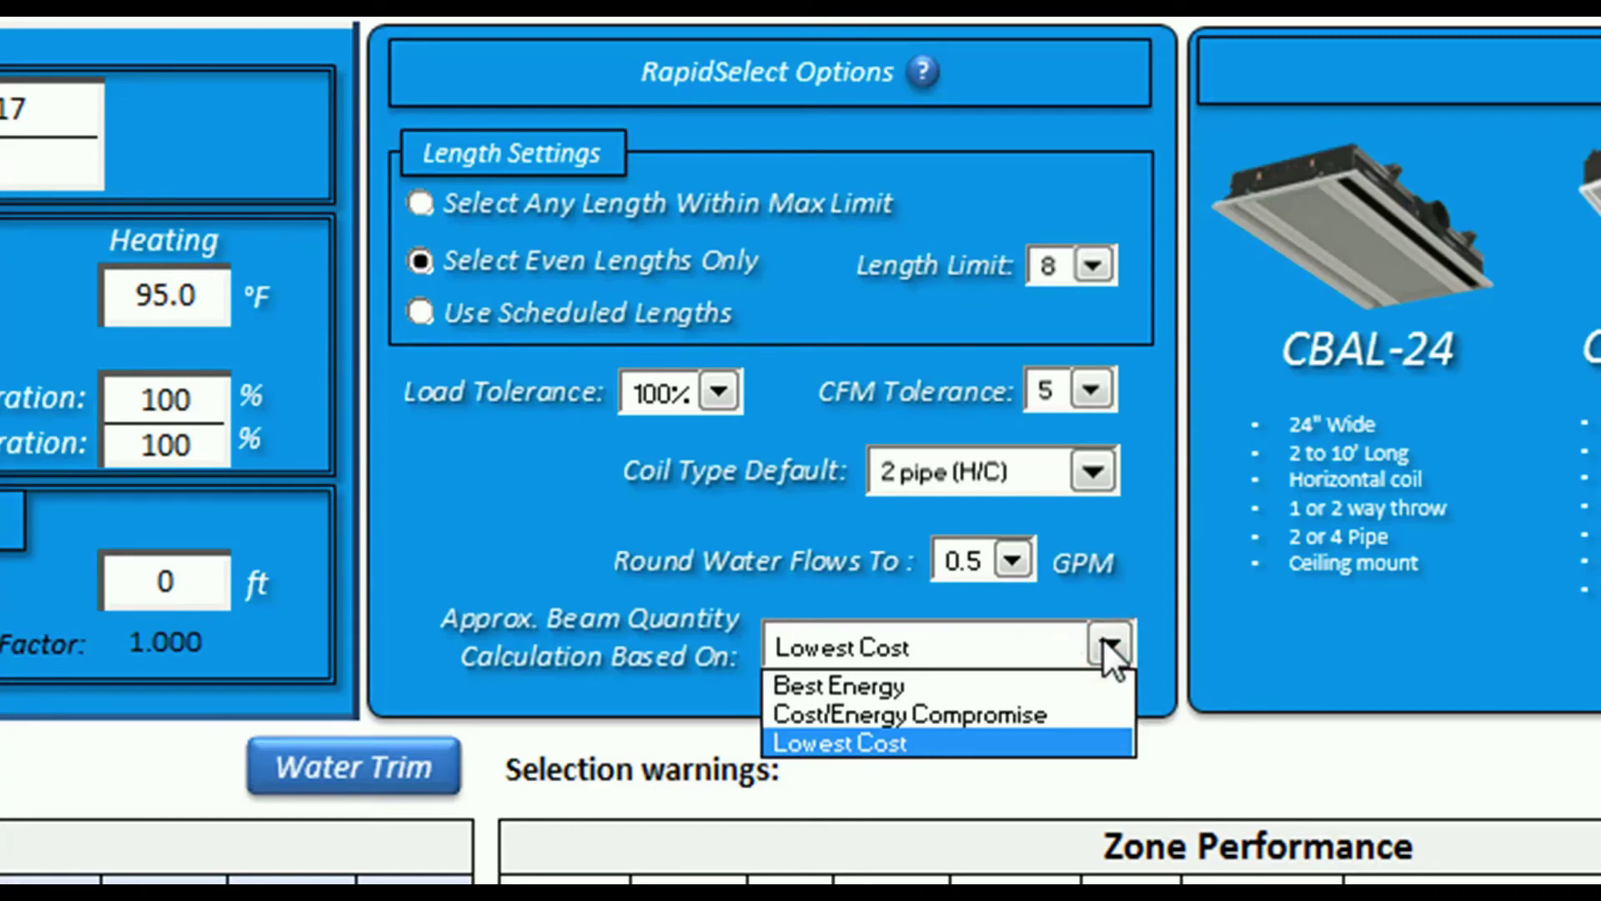
left_click(1011, 692)
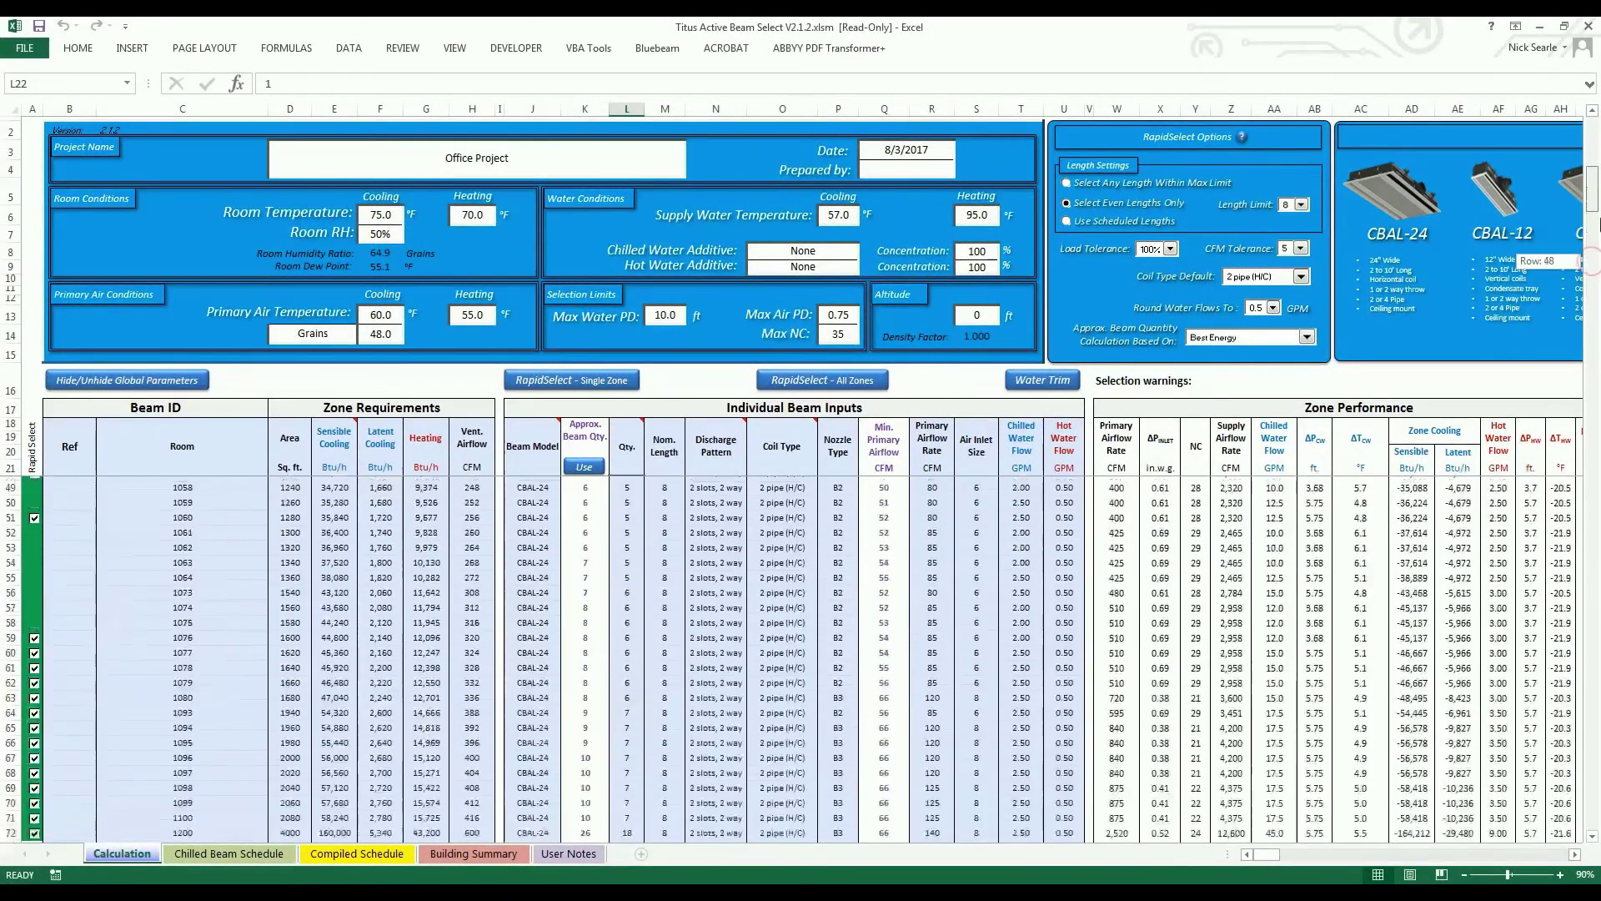
left_click_drag(1597, 236, 1593, 197)
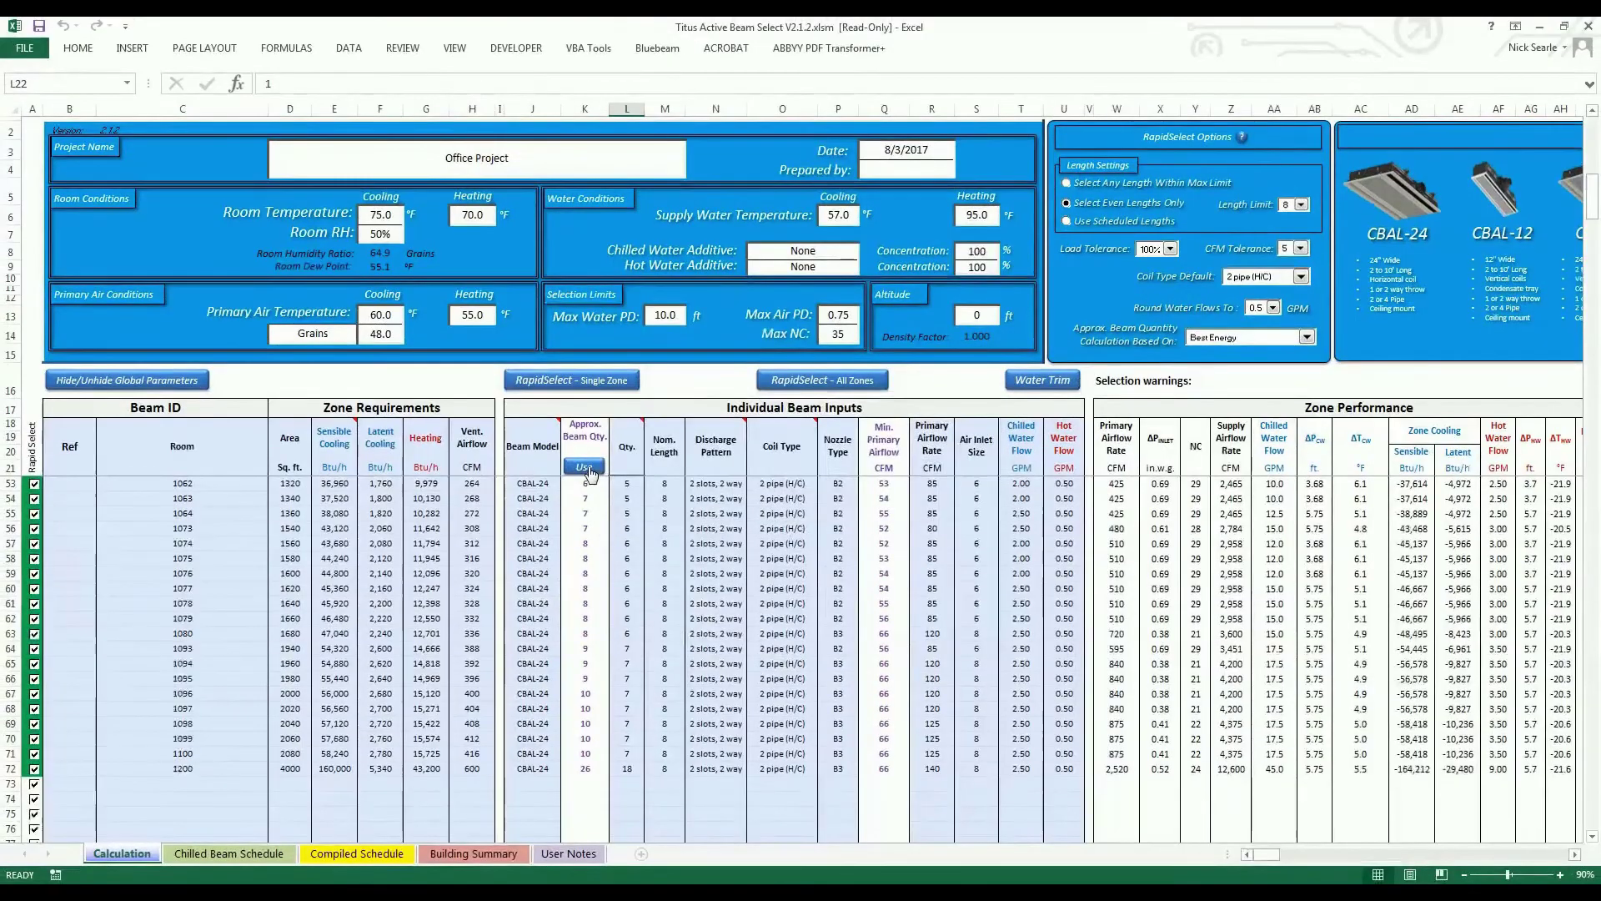
Copy Best Energy quantities into Qty, rerun RapidSelect for all zones, and view the 311-beam Building Summary.
left_click(584, 467)
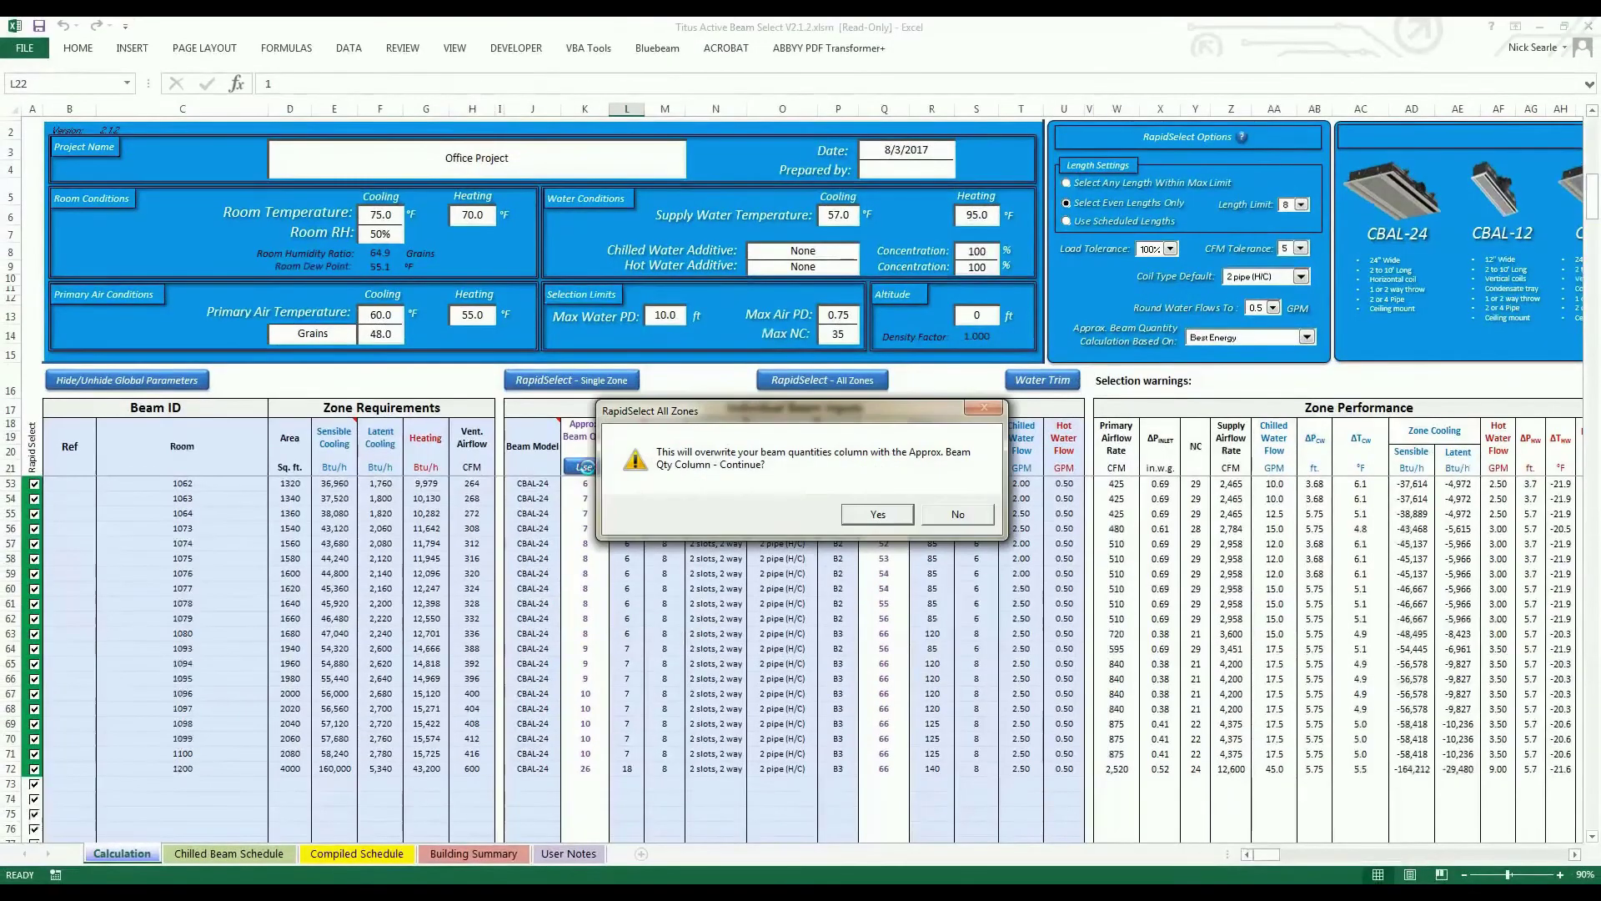
left_click(878, 514)
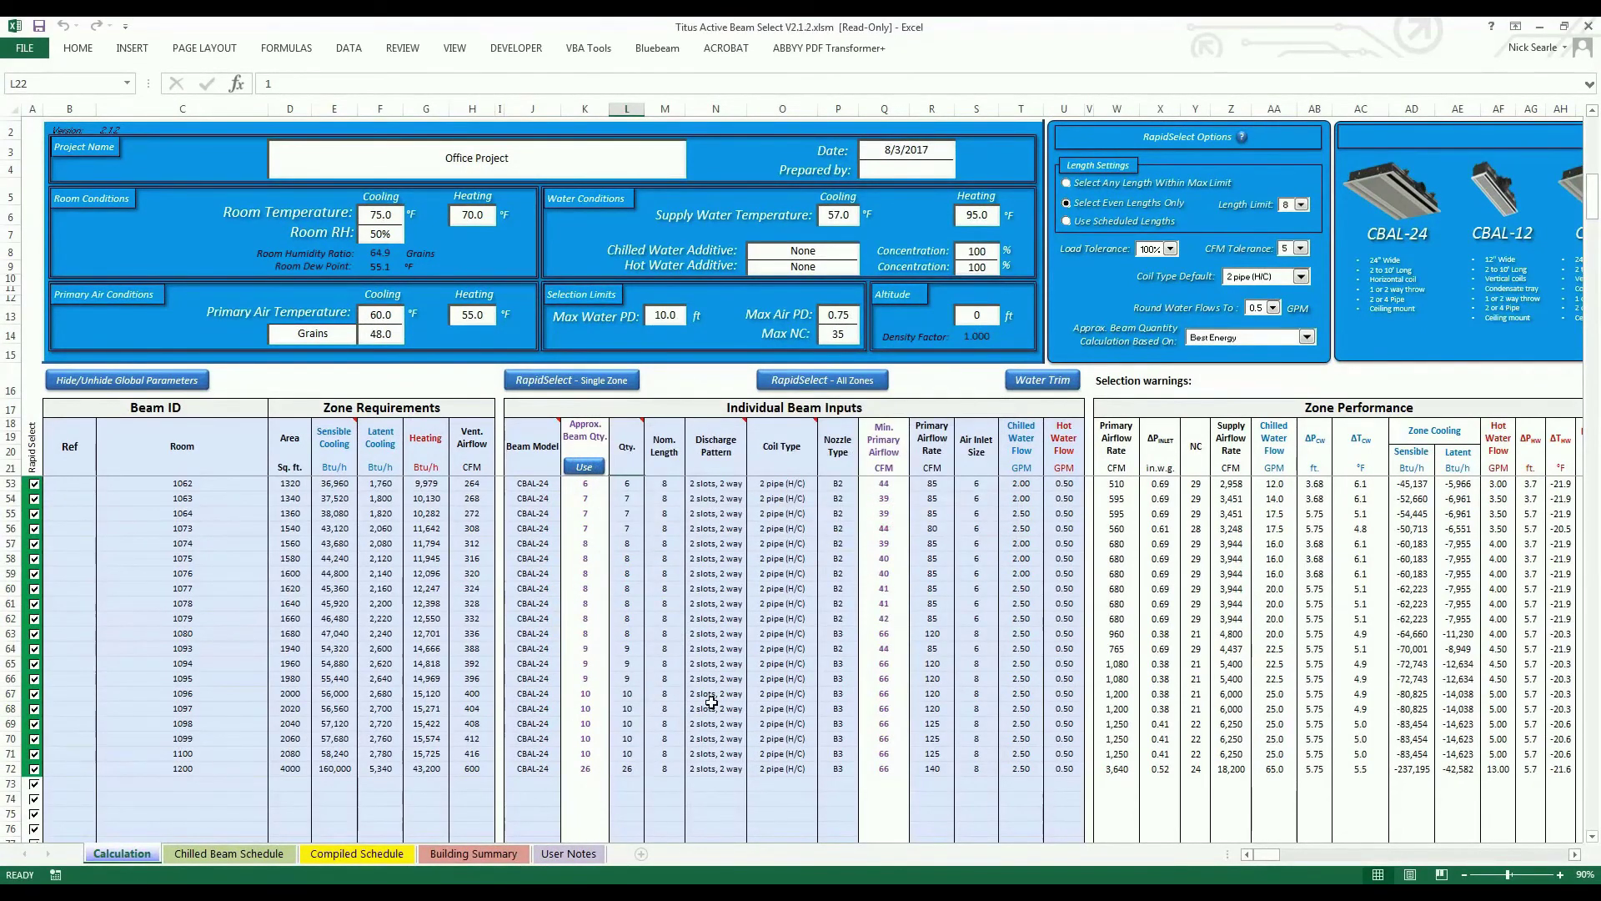
left_click(821, 384)
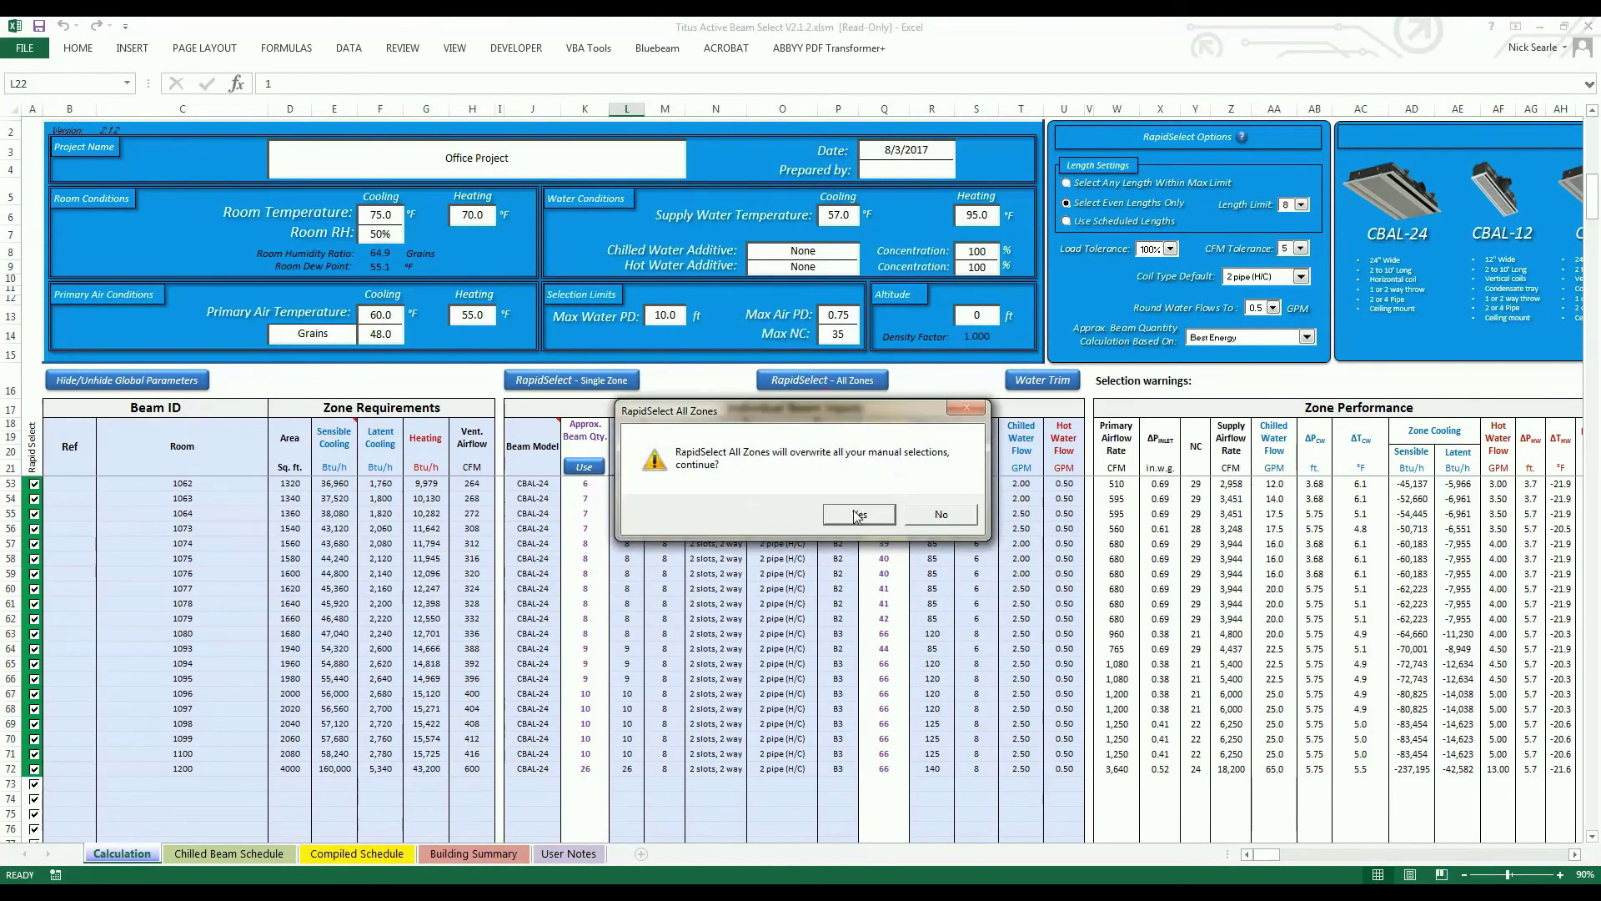
left_click(858, 515)
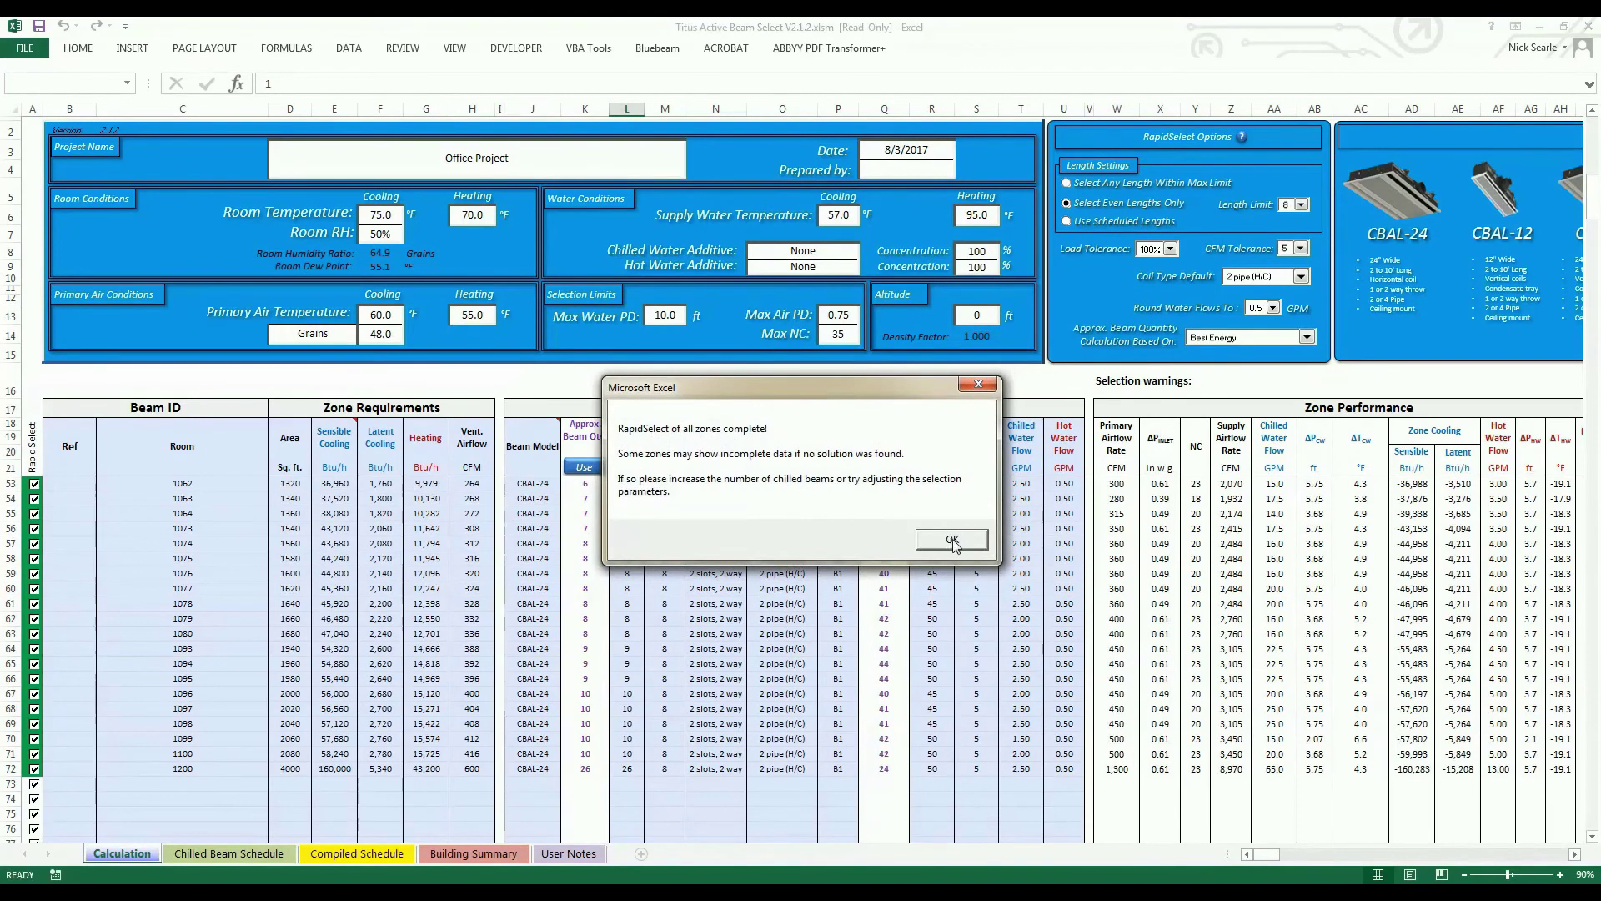
left_click(952, 541)
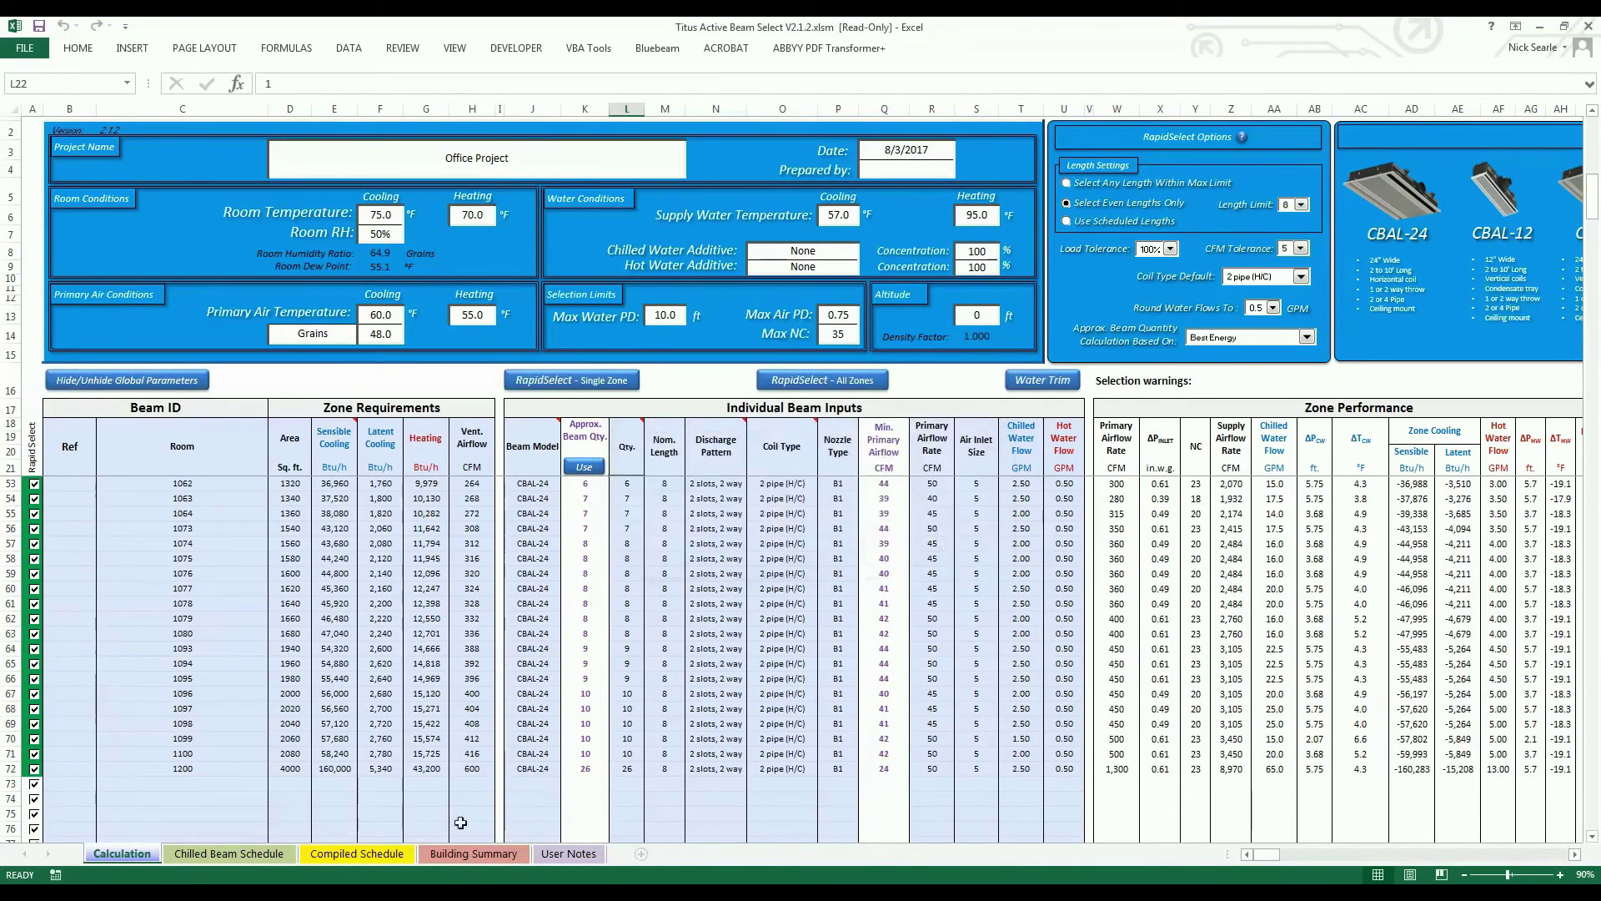
left_click(474, 852)
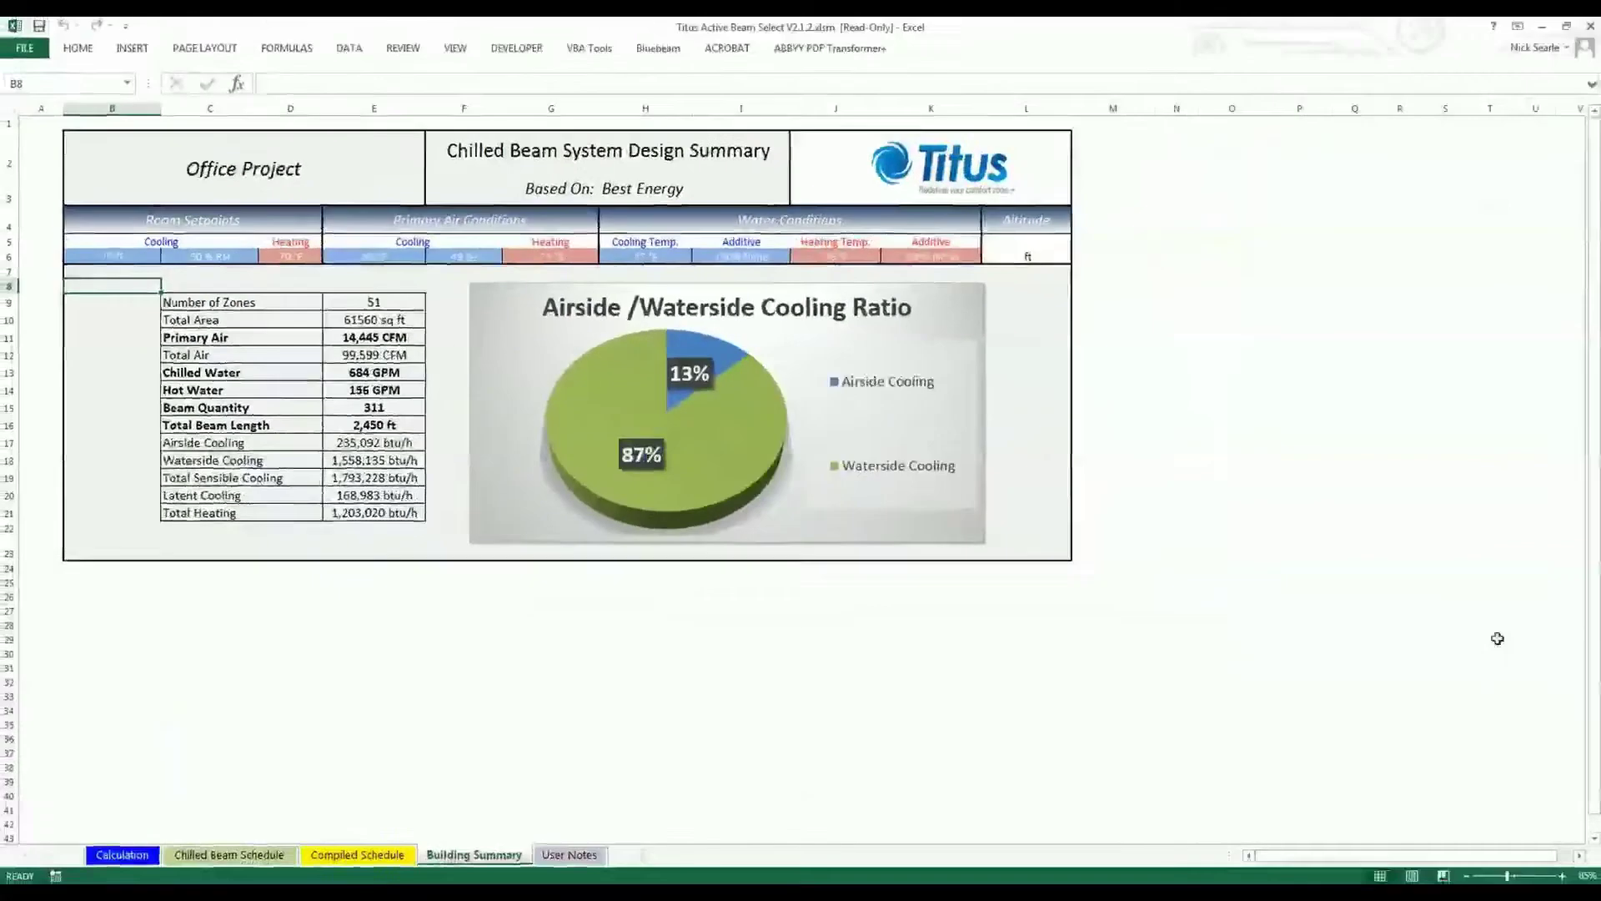
Switch to the Word comparison document holding the Lowest Cost summary.
key("alt+Tab")
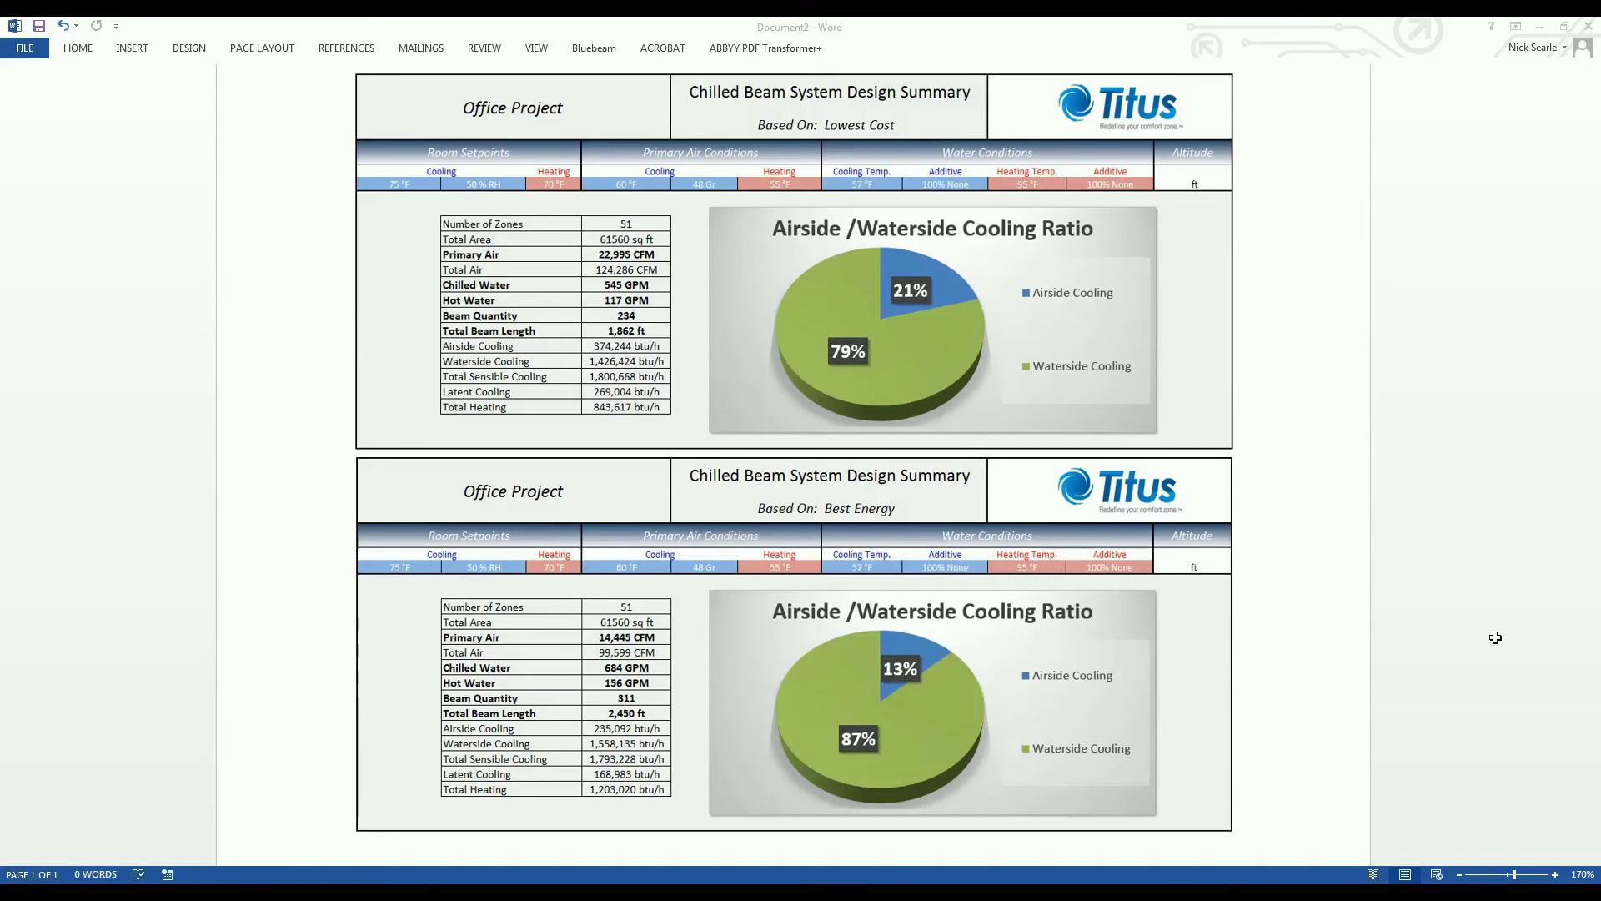
Set primary air cooling temperature to 55 °F in F13 and rerun RapidSelect for all zones.
key("alt+Tab")
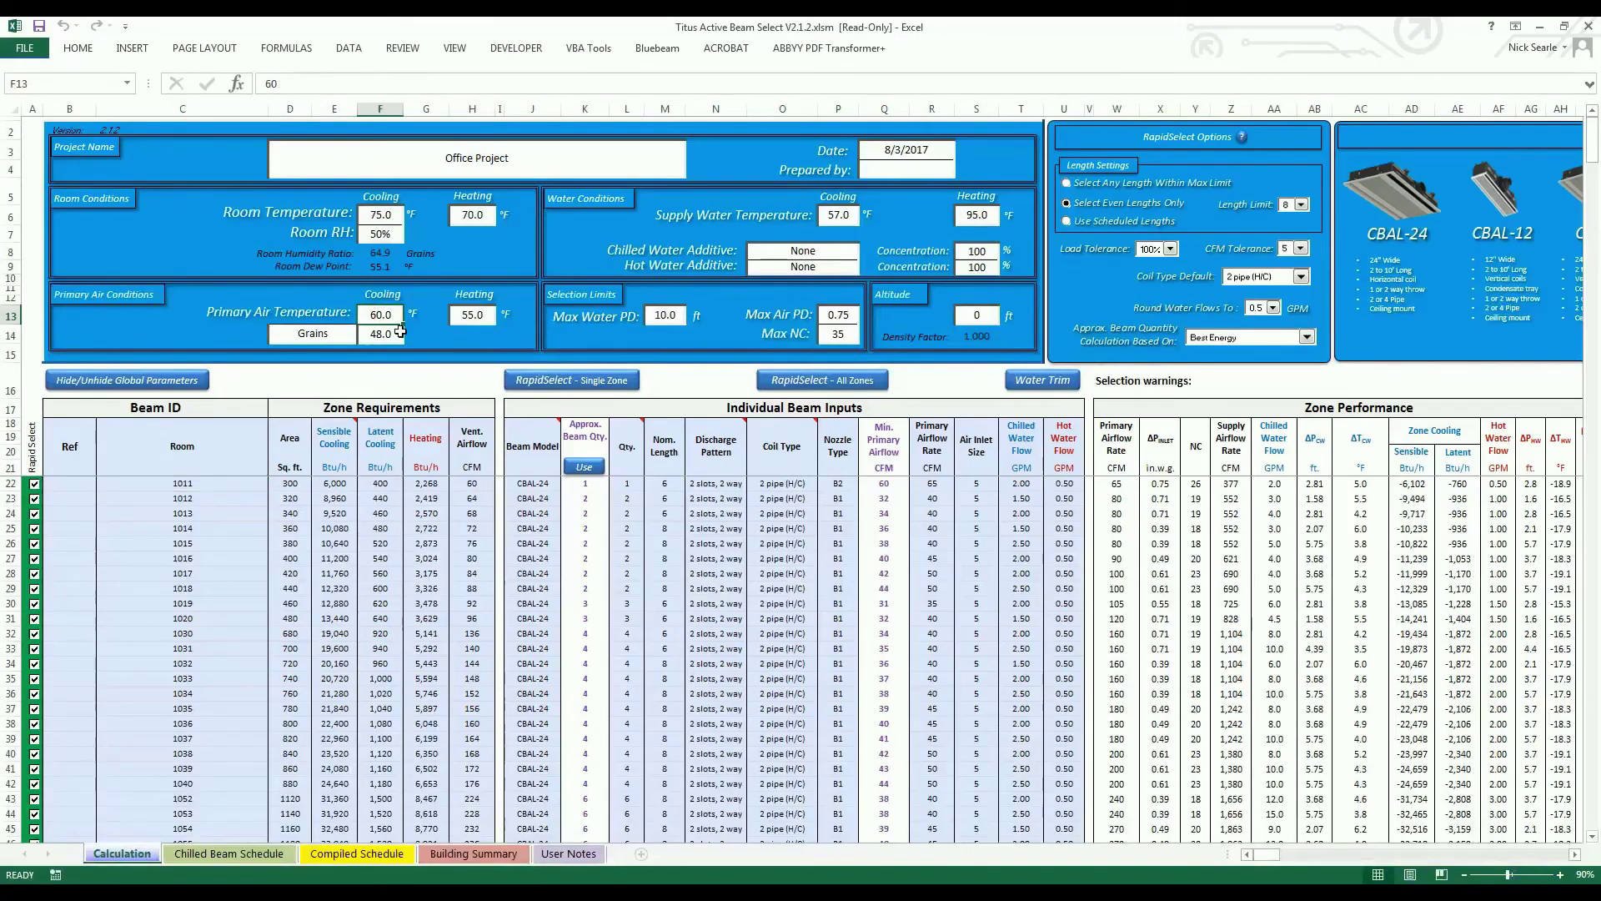
type("55")
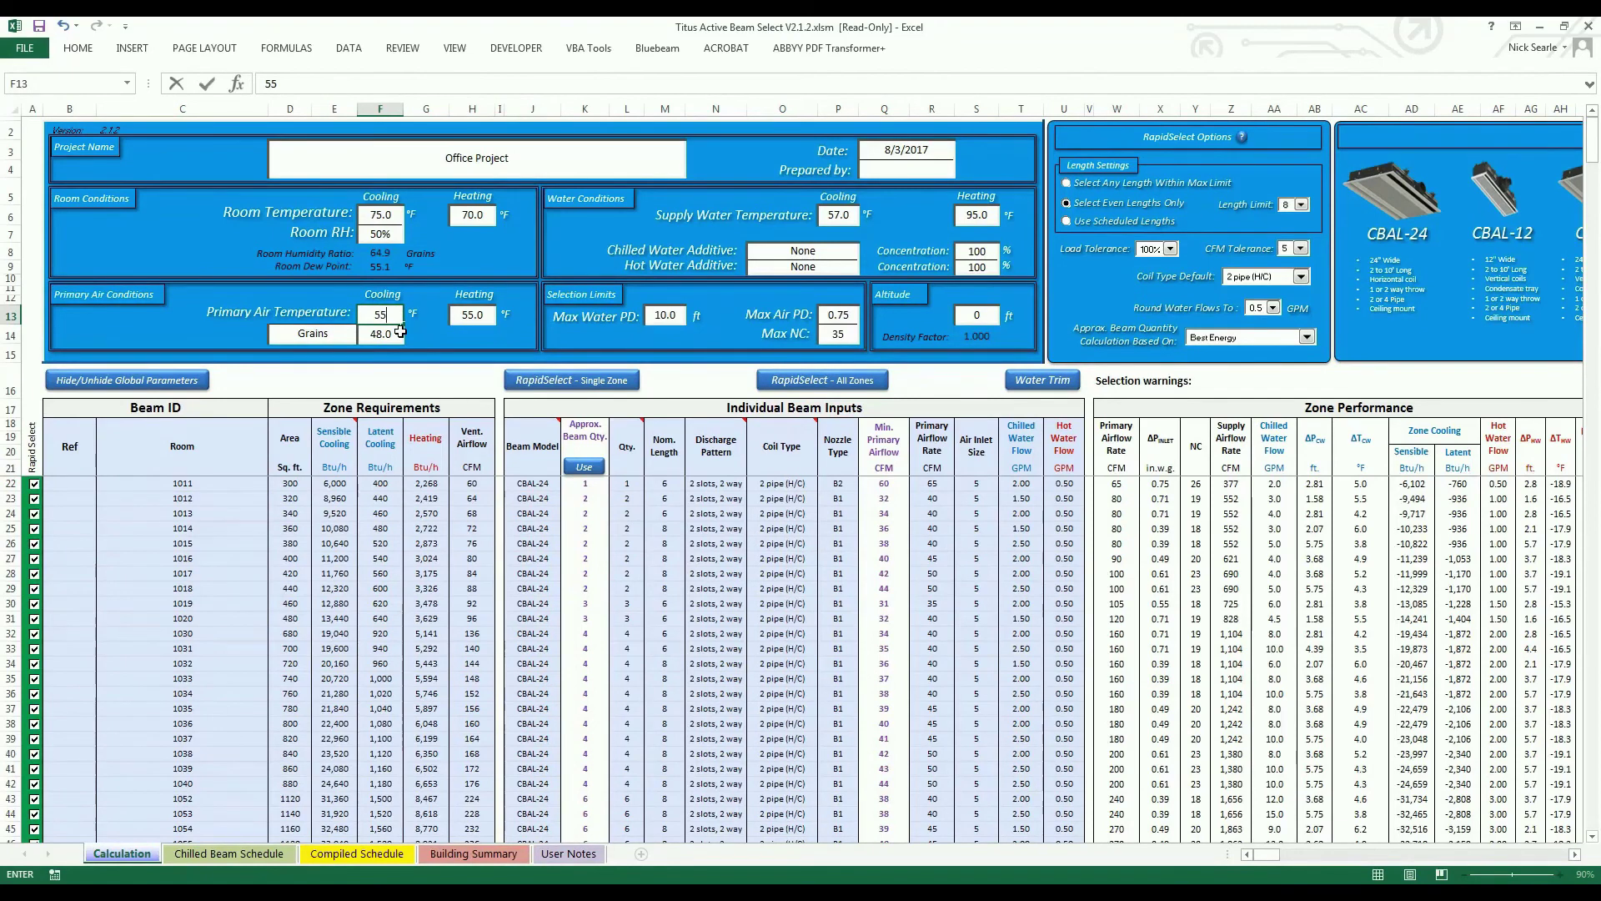
key("Return")
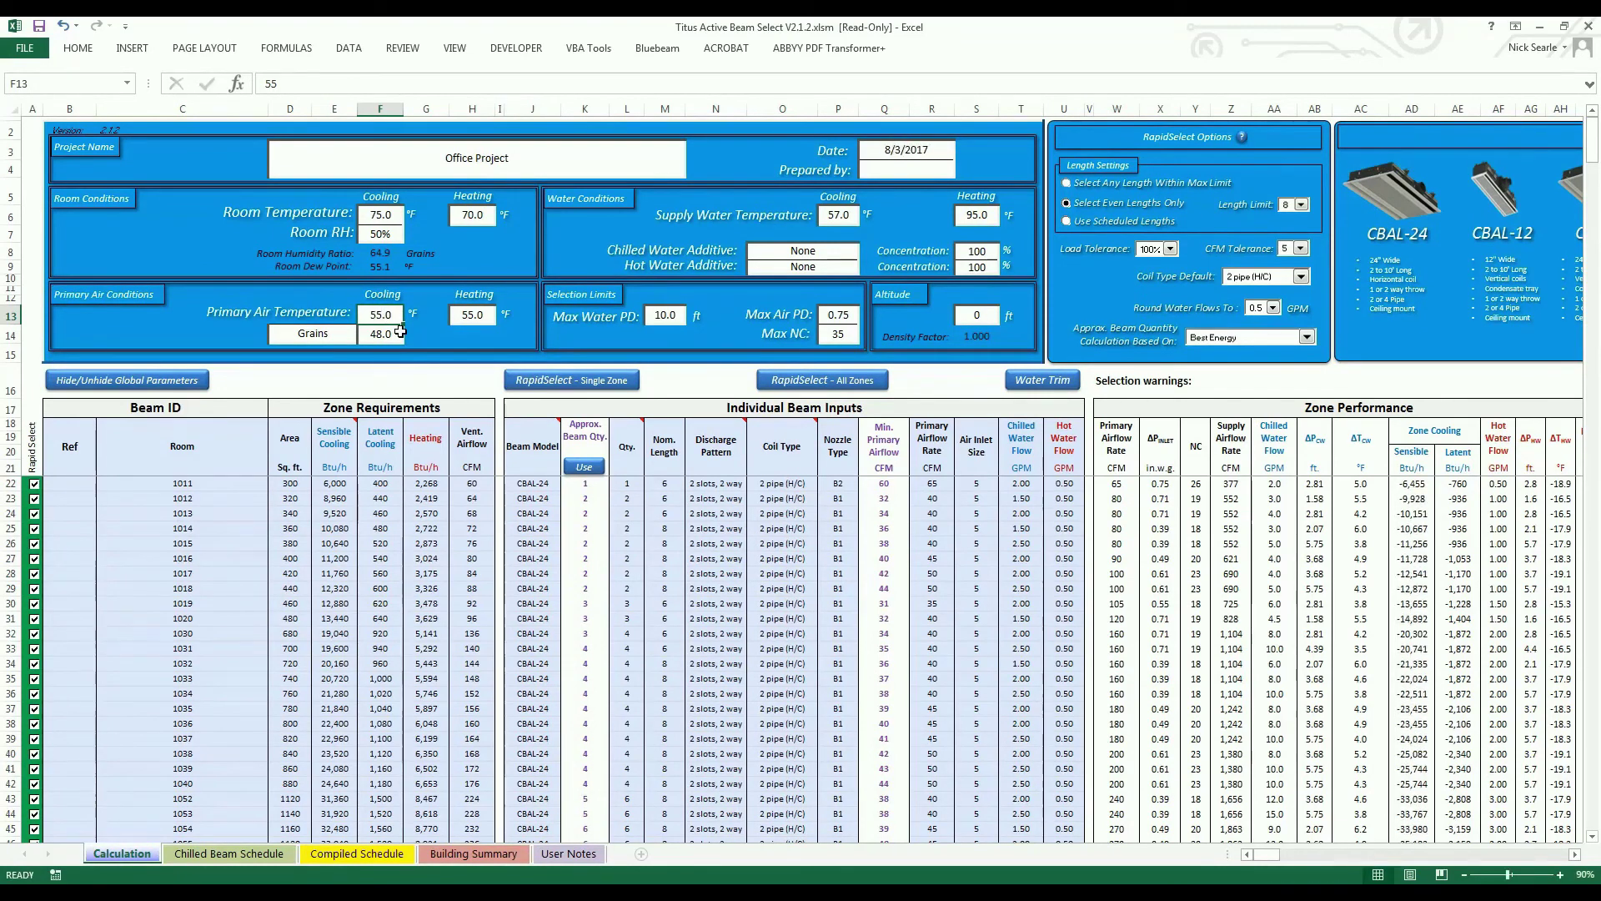
left_click(215, 483)
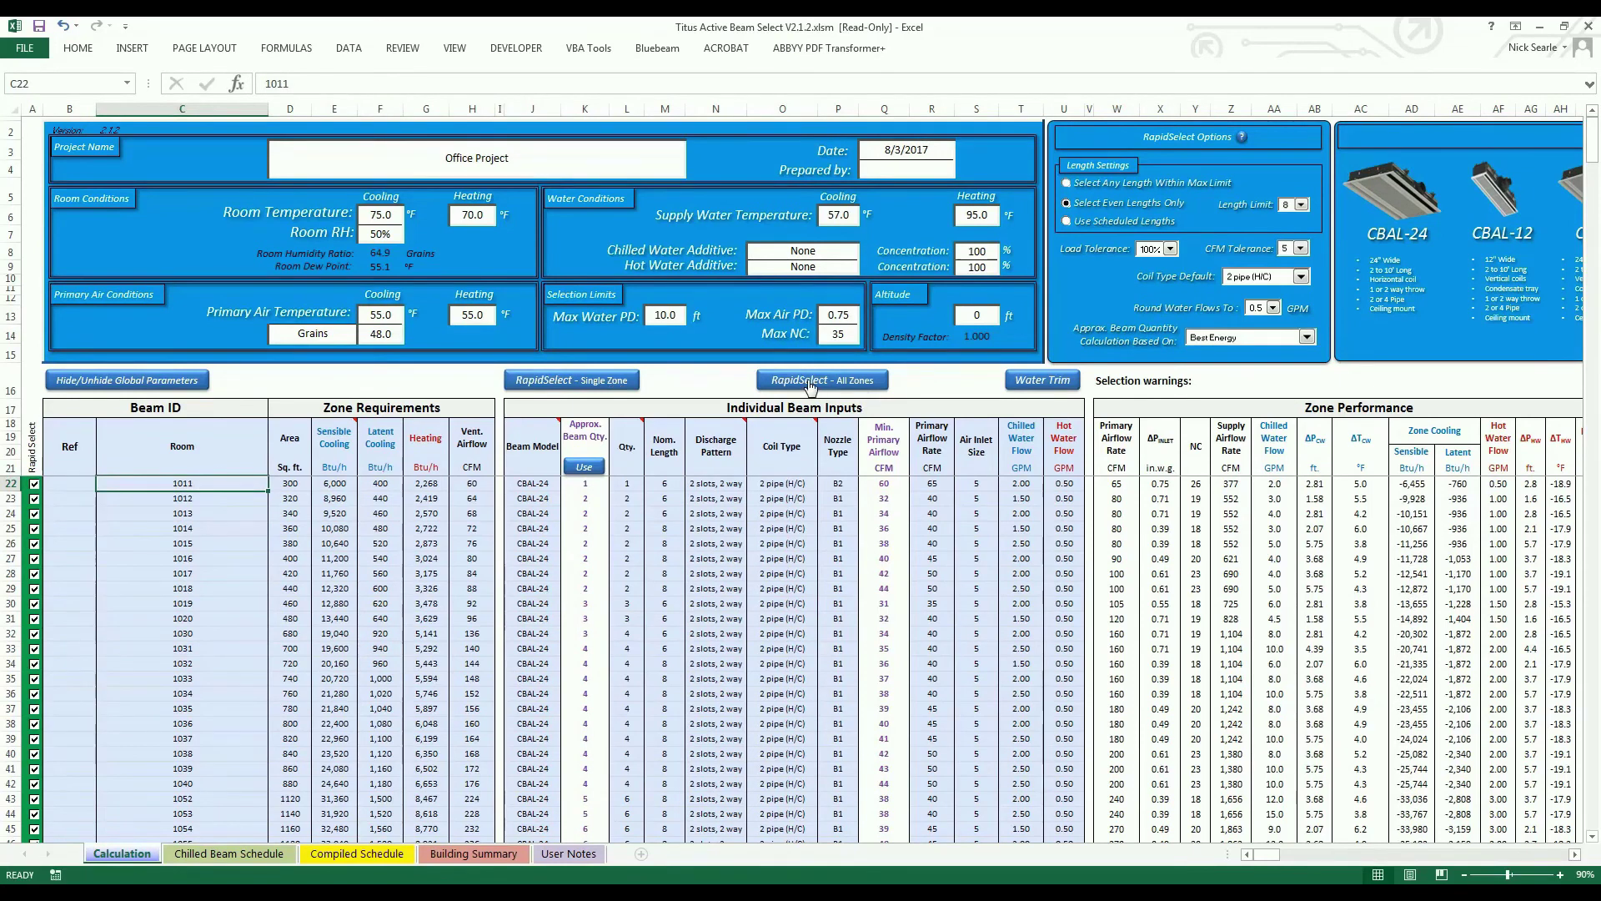
left_click(810, 383)
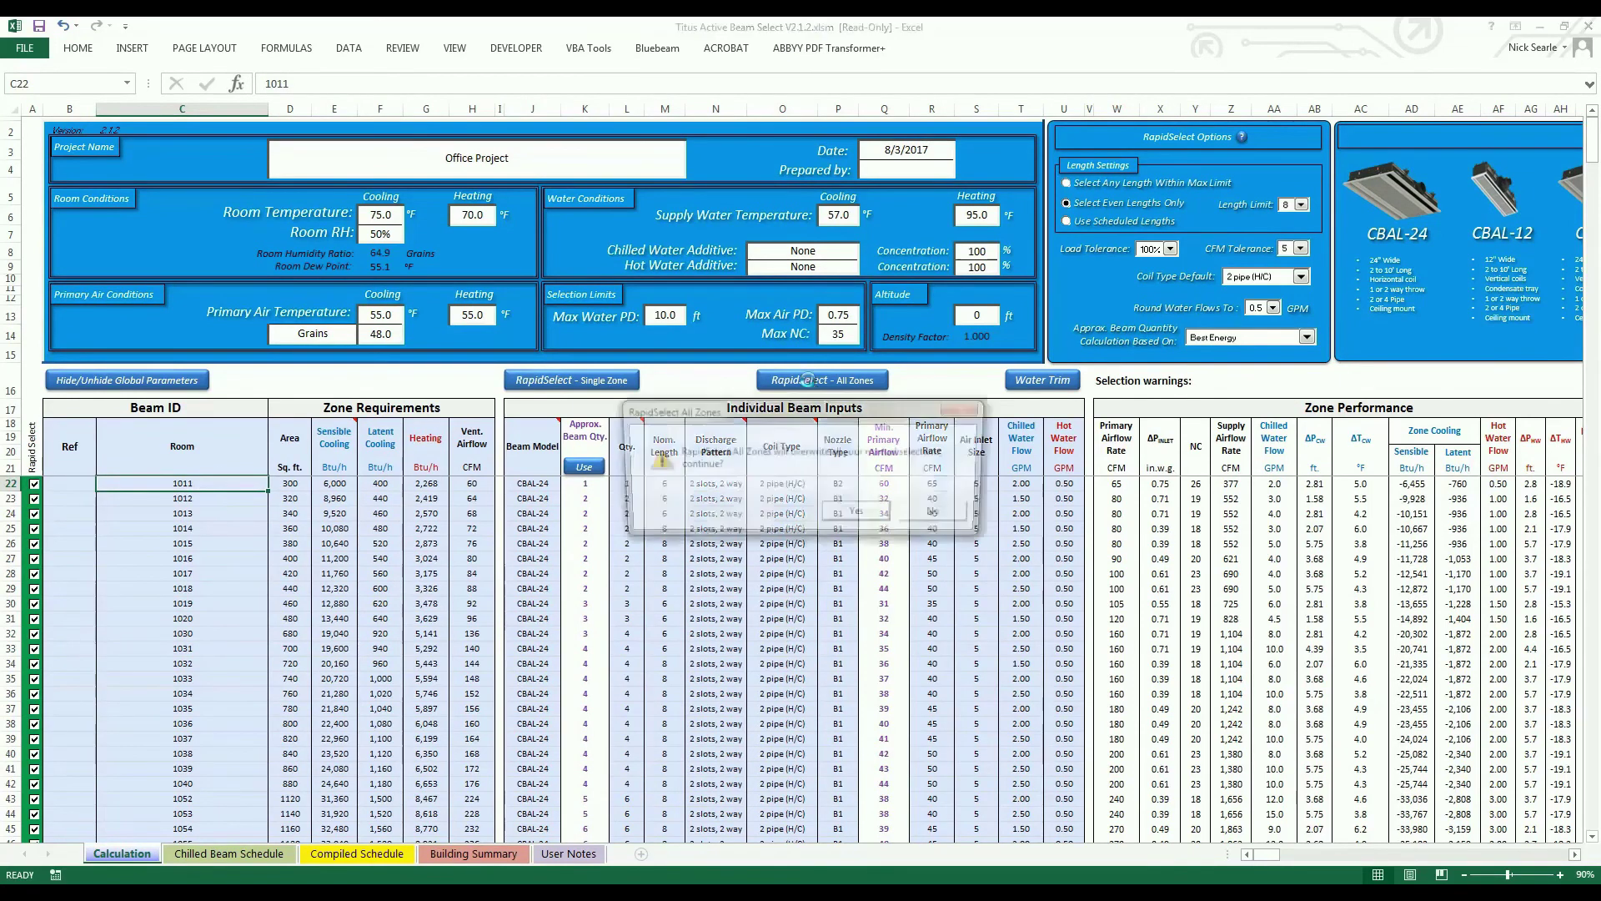
left_click(860, 515)
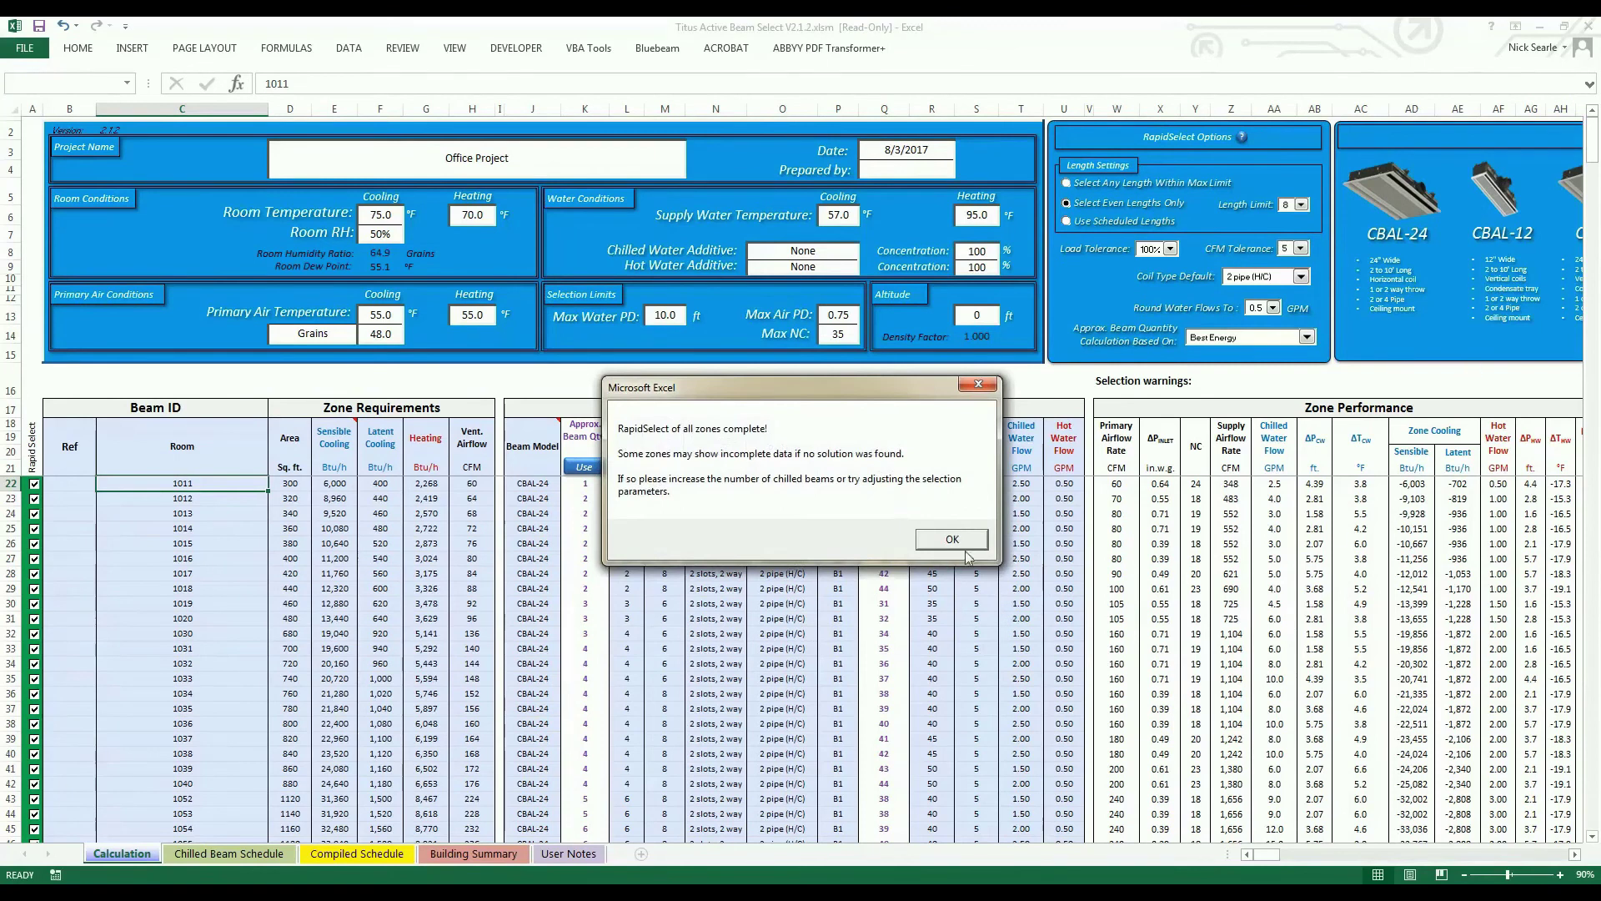
left_click(966, 543)
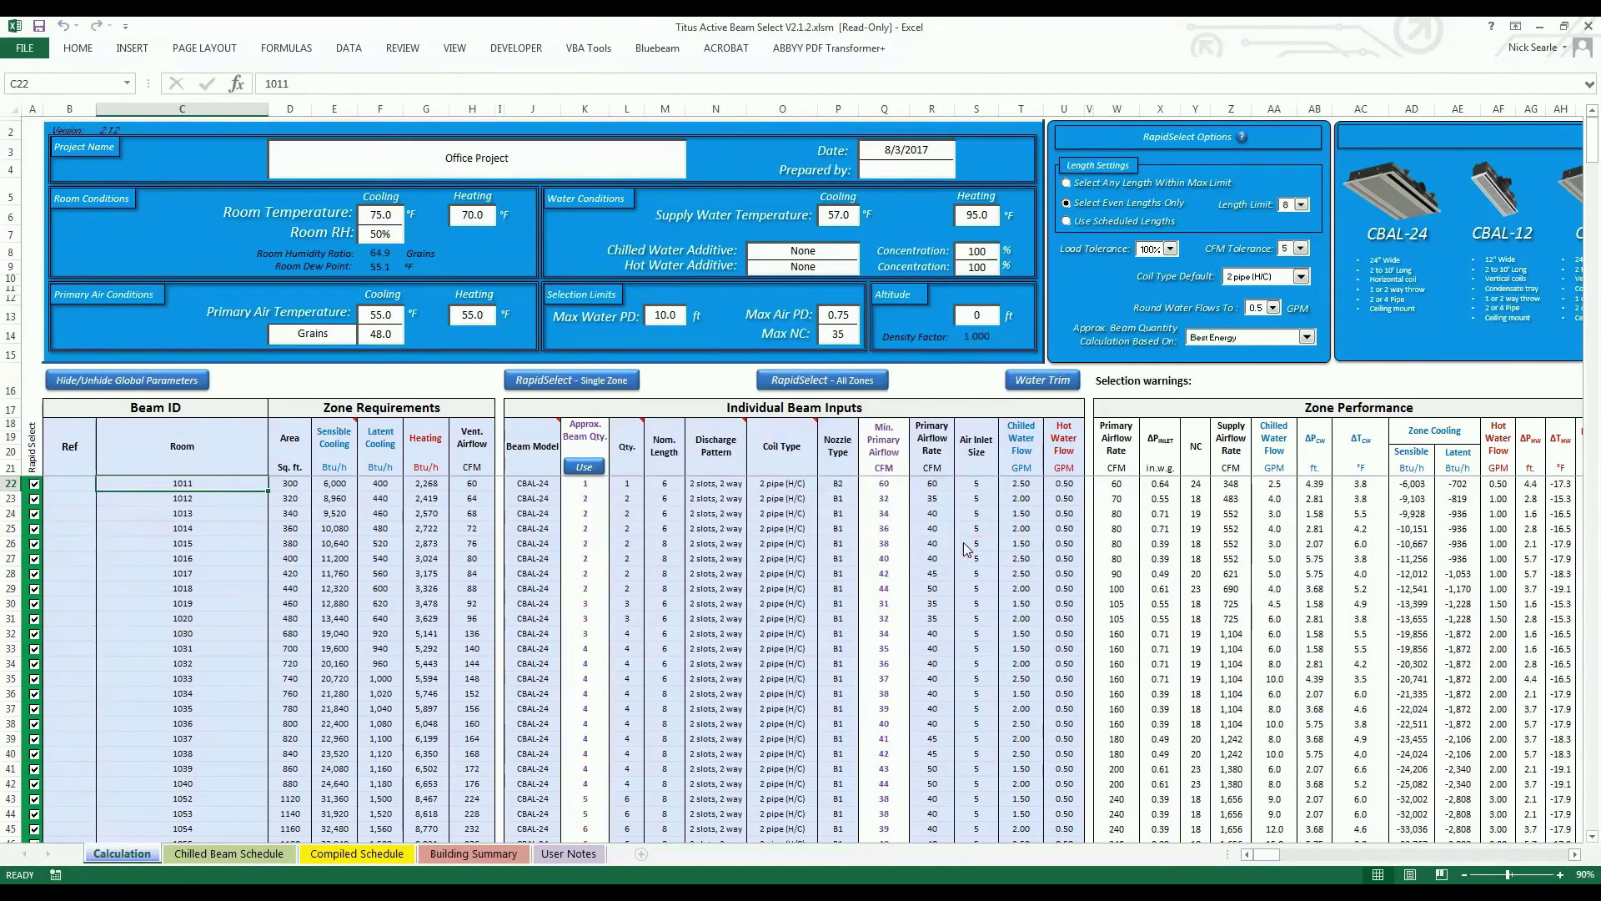
View the 55 °F Building Summary, compare the summaries in Word, then return to Excel.
left_click(490, 856)
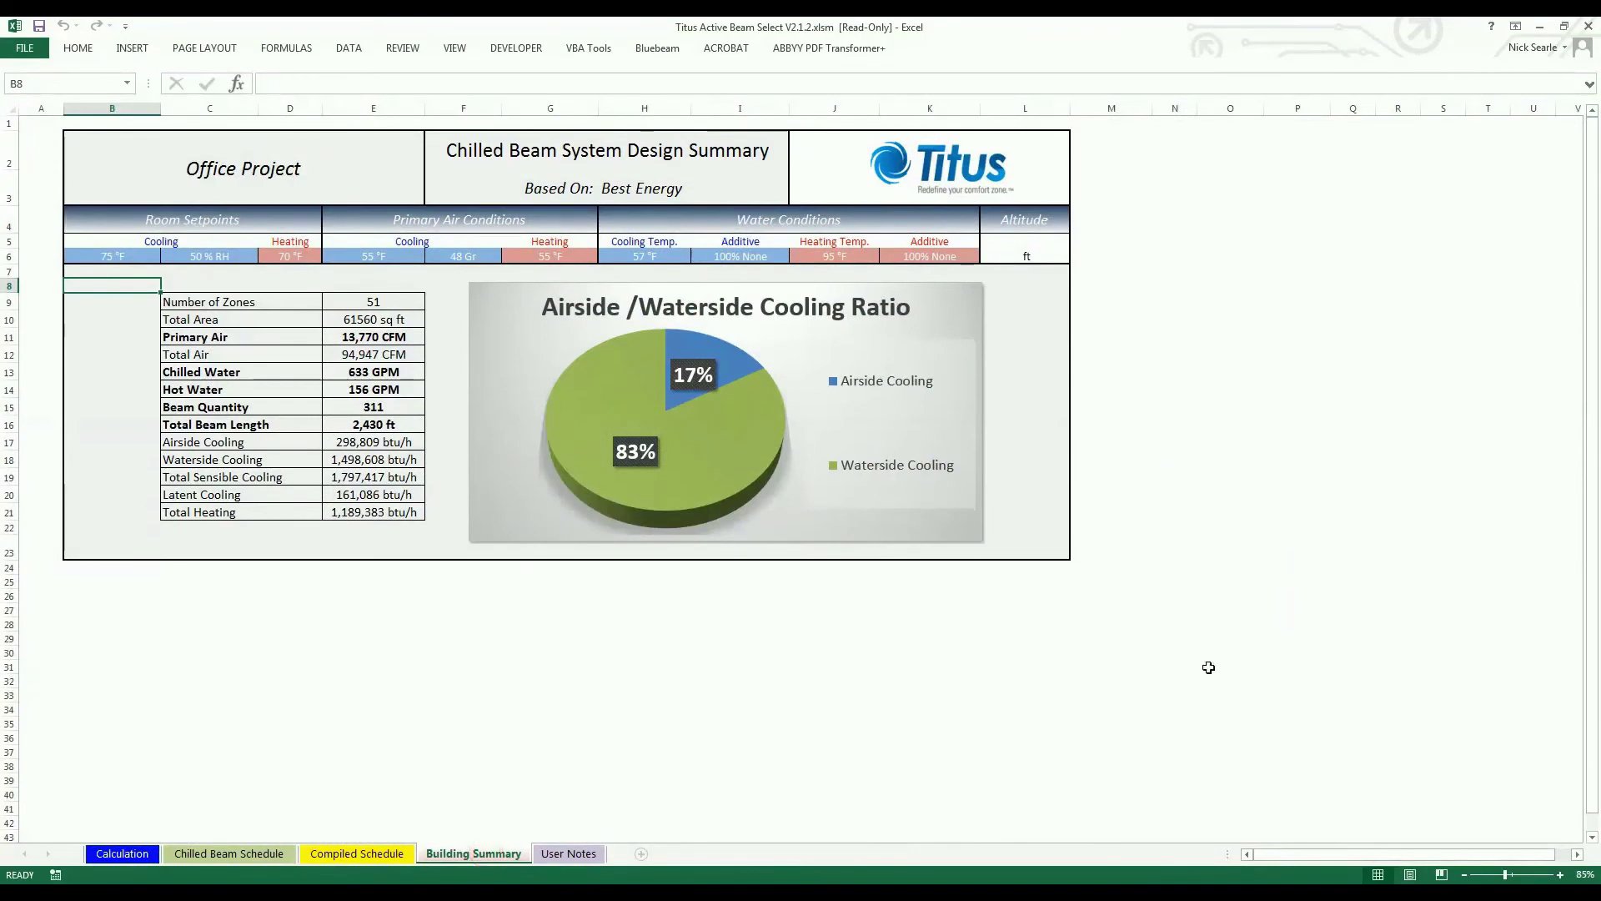
key("alt+Tab")
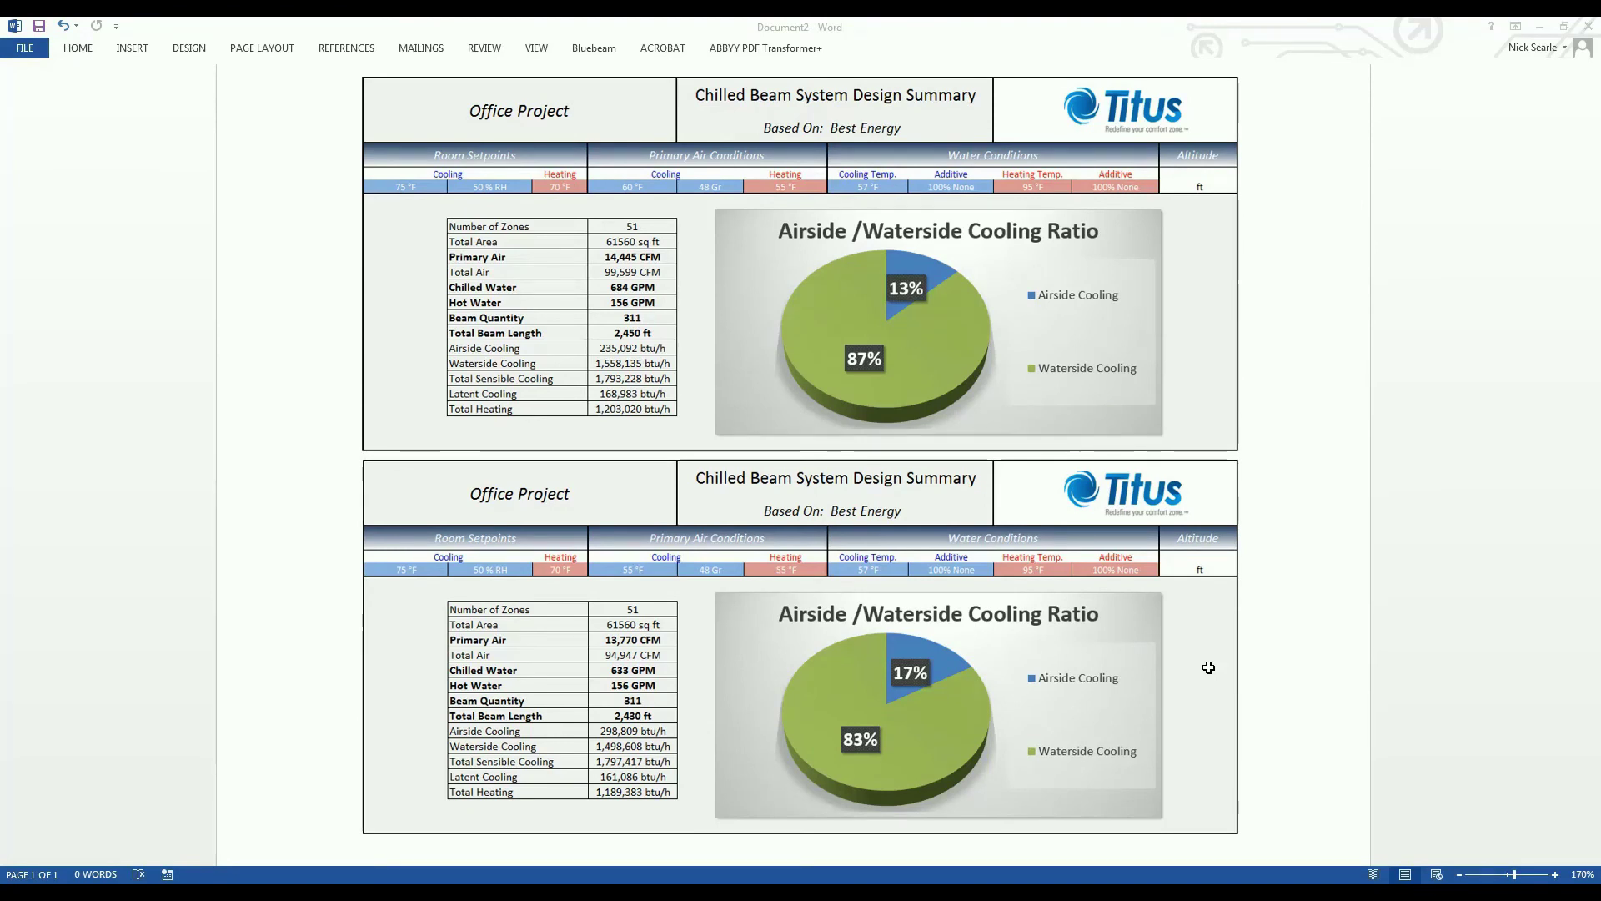
key("alt+Tab")
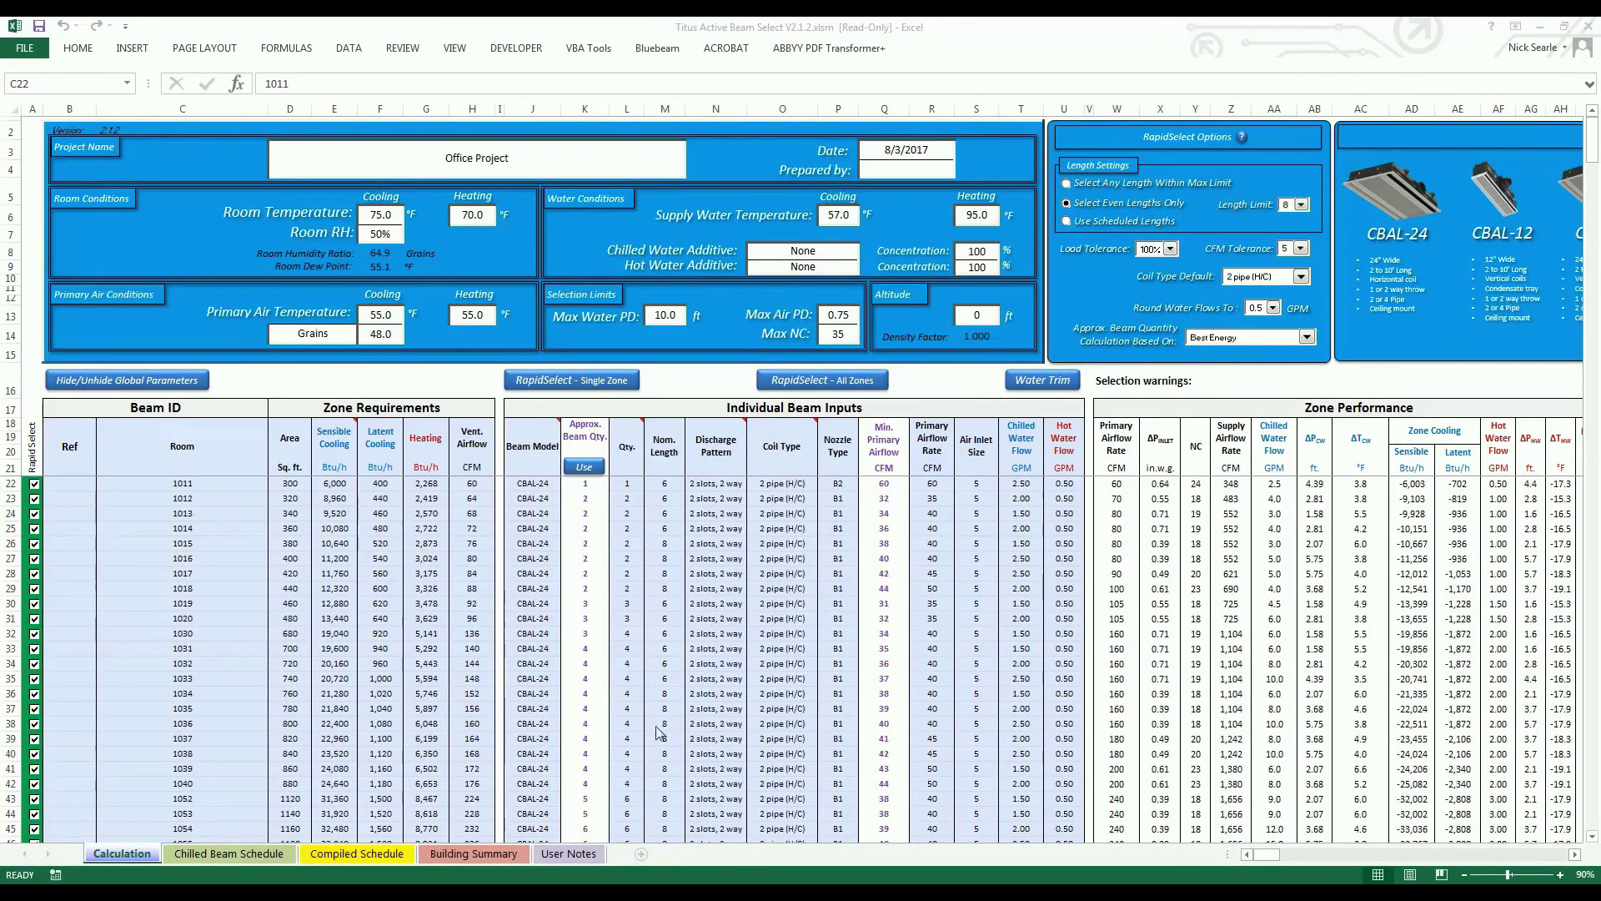
Open the Chilled Beam Schedule sheet and scroll through the CBAL-24 beams listed by room.
left_click(214, 854)
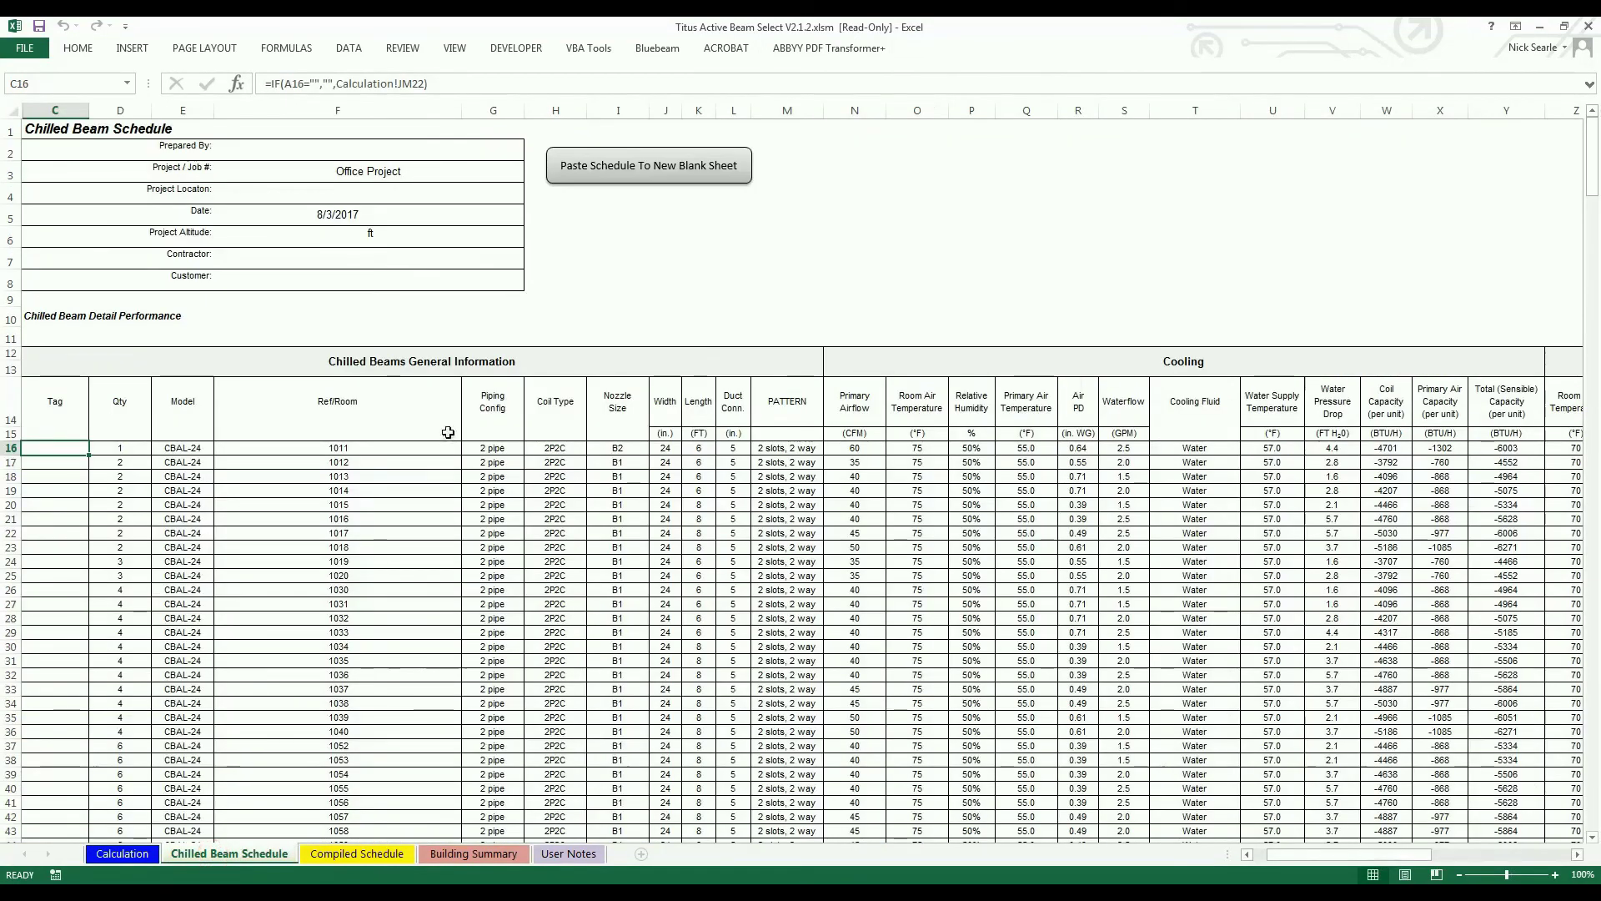
scroll(448, 431, "down", 3)
scroll(448, 432, "down", 5)
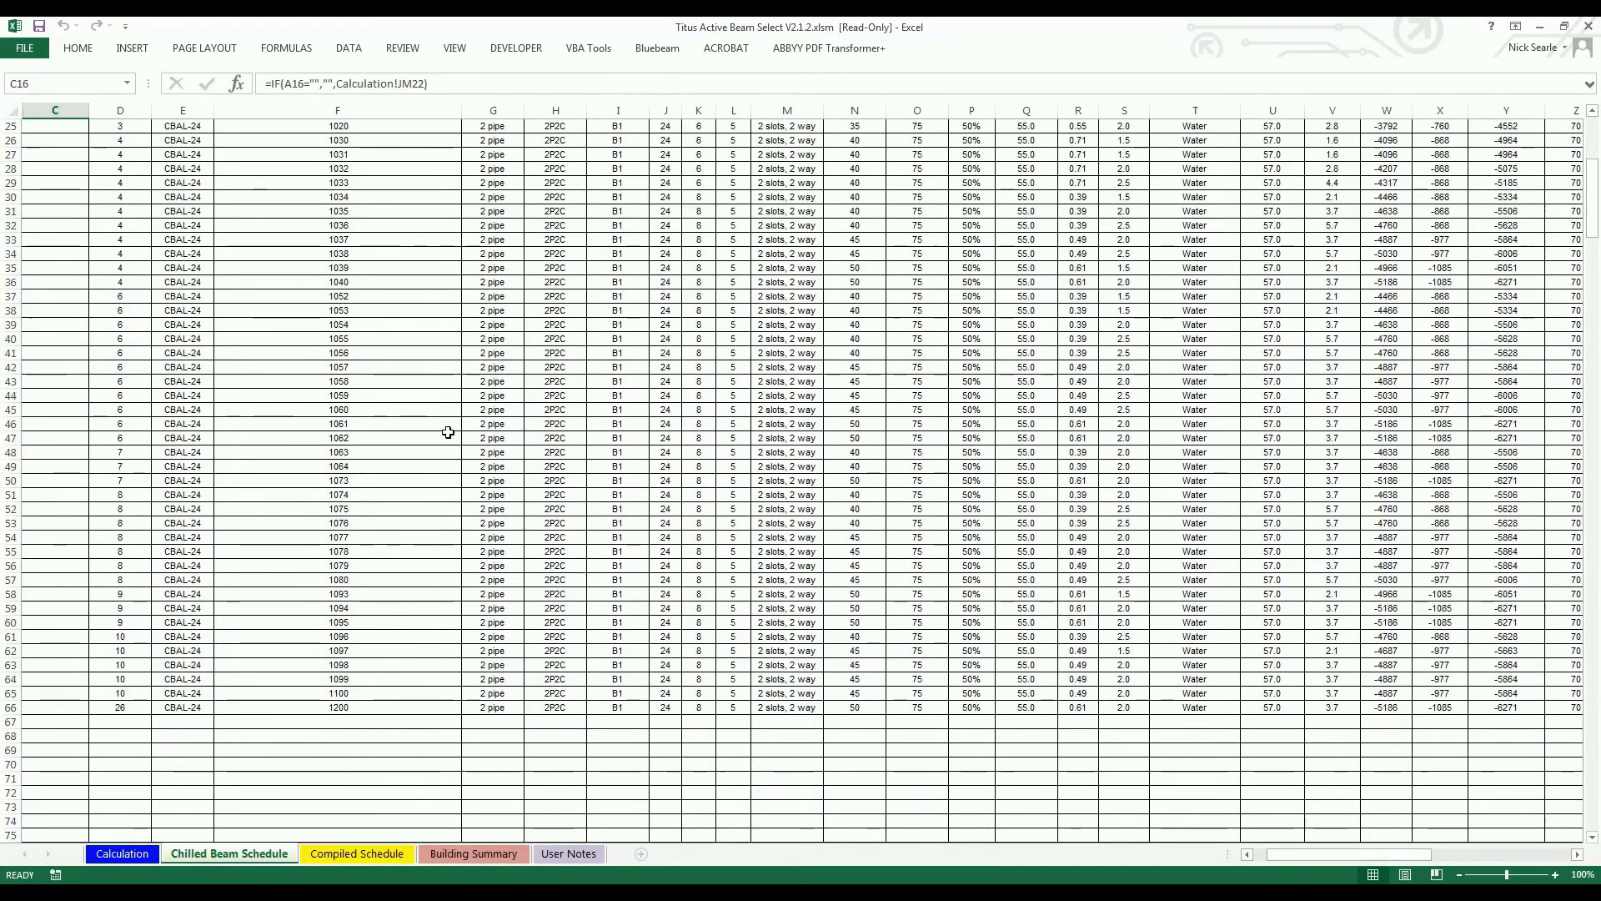
scroll(447, 432, "up", 1)
scroll(448, 432, "up", 4)
scroll(447, 432, "up", 2)
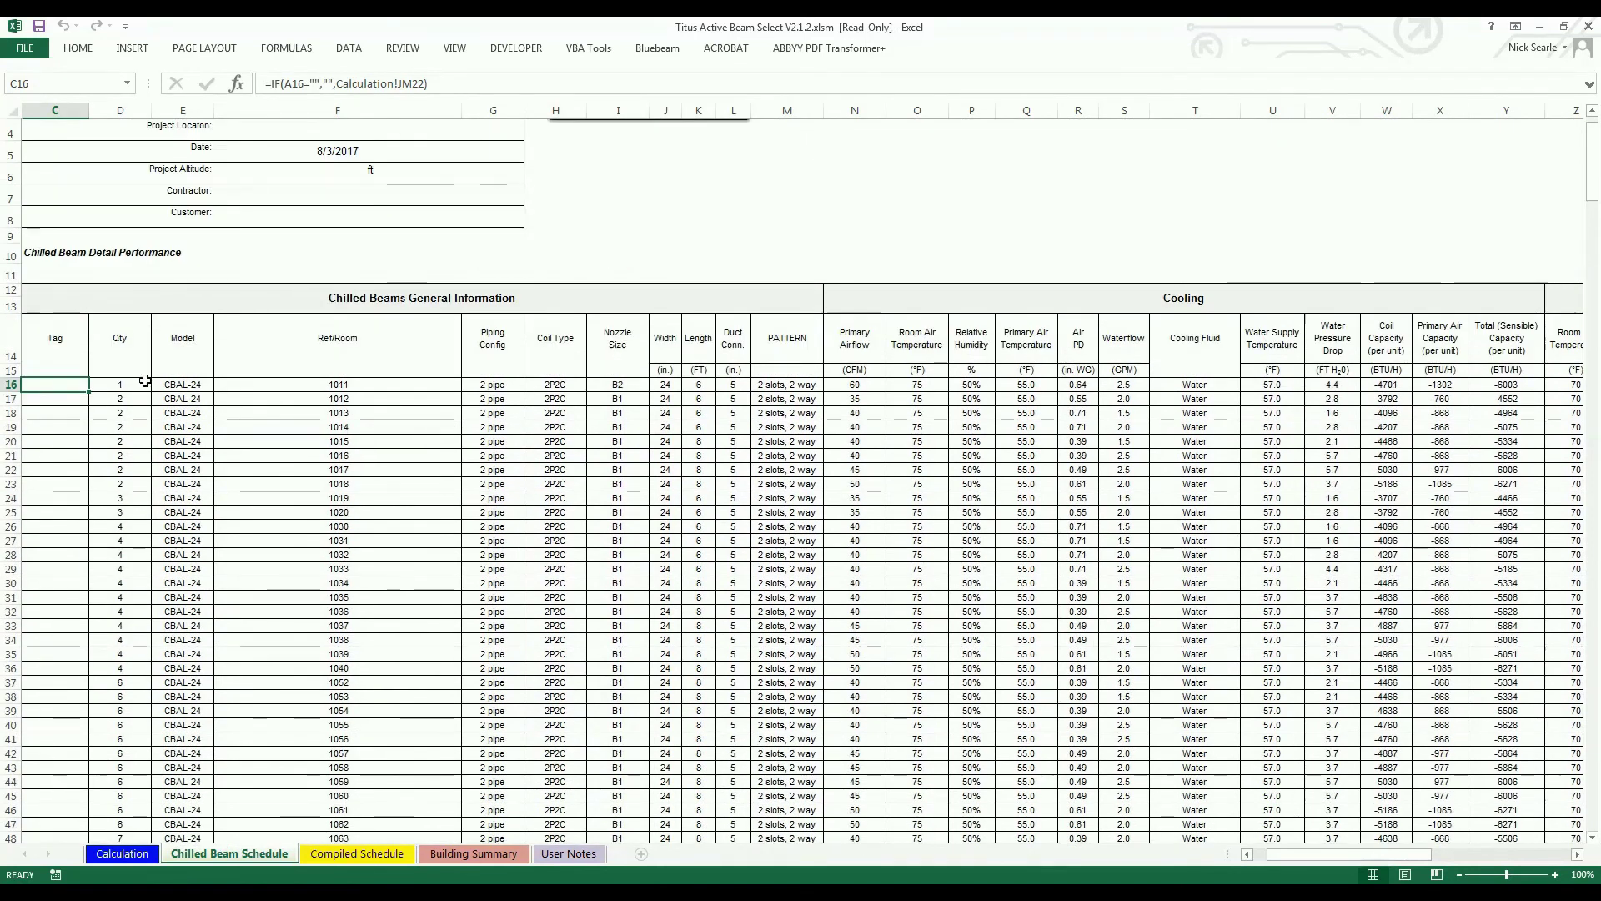
scroll(395, 475, "down", 2)
scroll(397, 480, "down", 2)
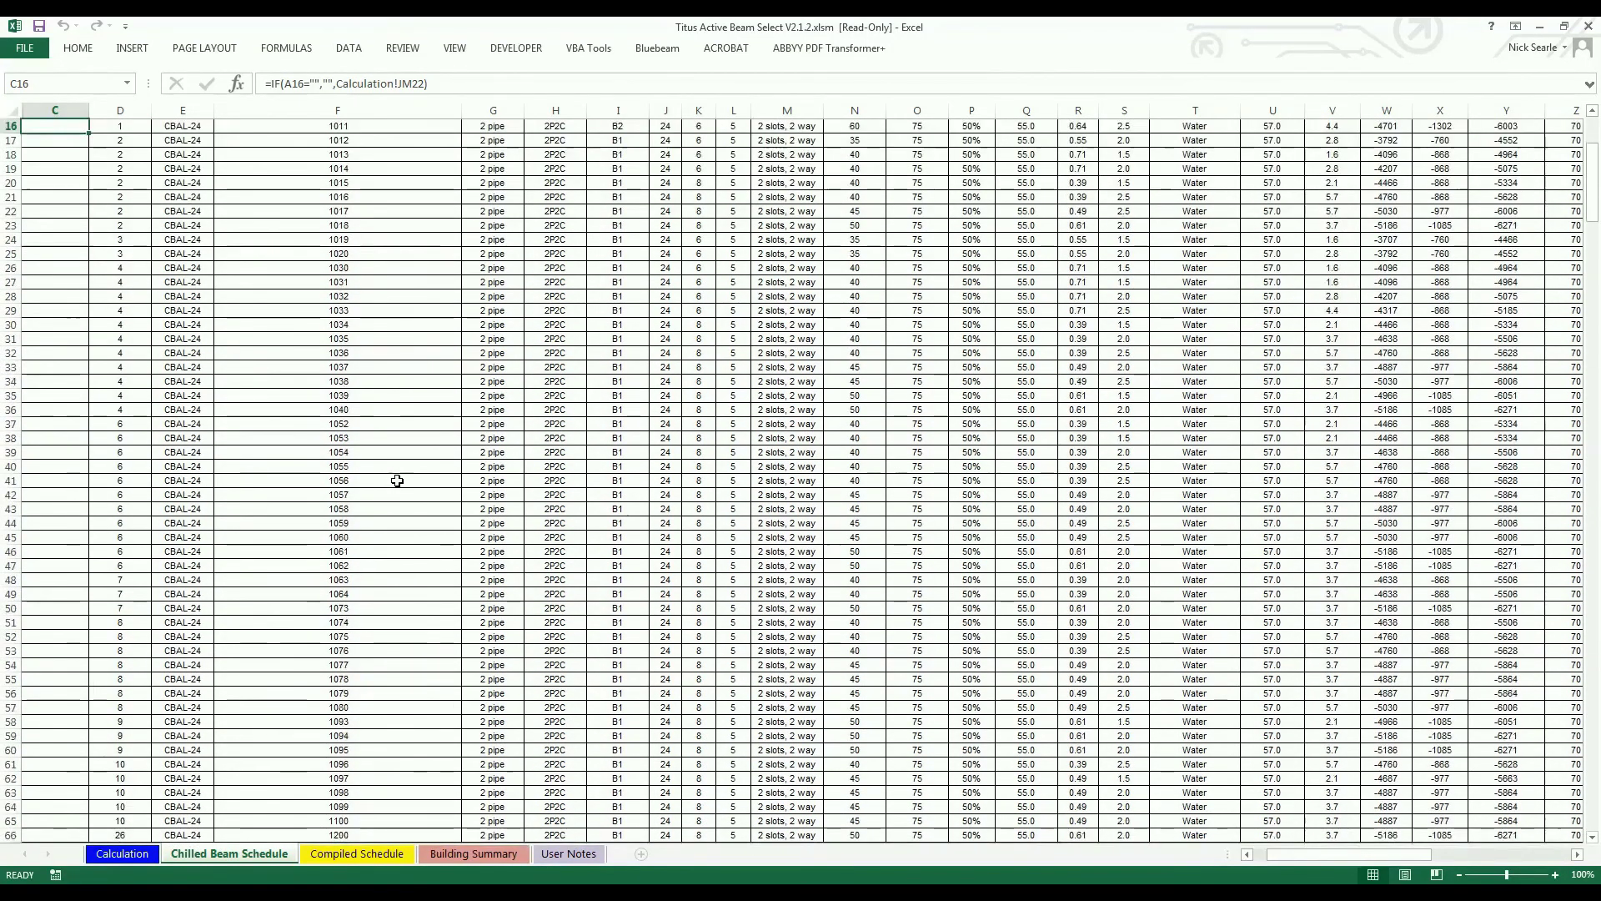
scroll(397, 480, "down", 1)
scroll(397, 478, "down", 1)
scroll(397, 477, "down", 1)
scroll(397, 475, "up", 6)
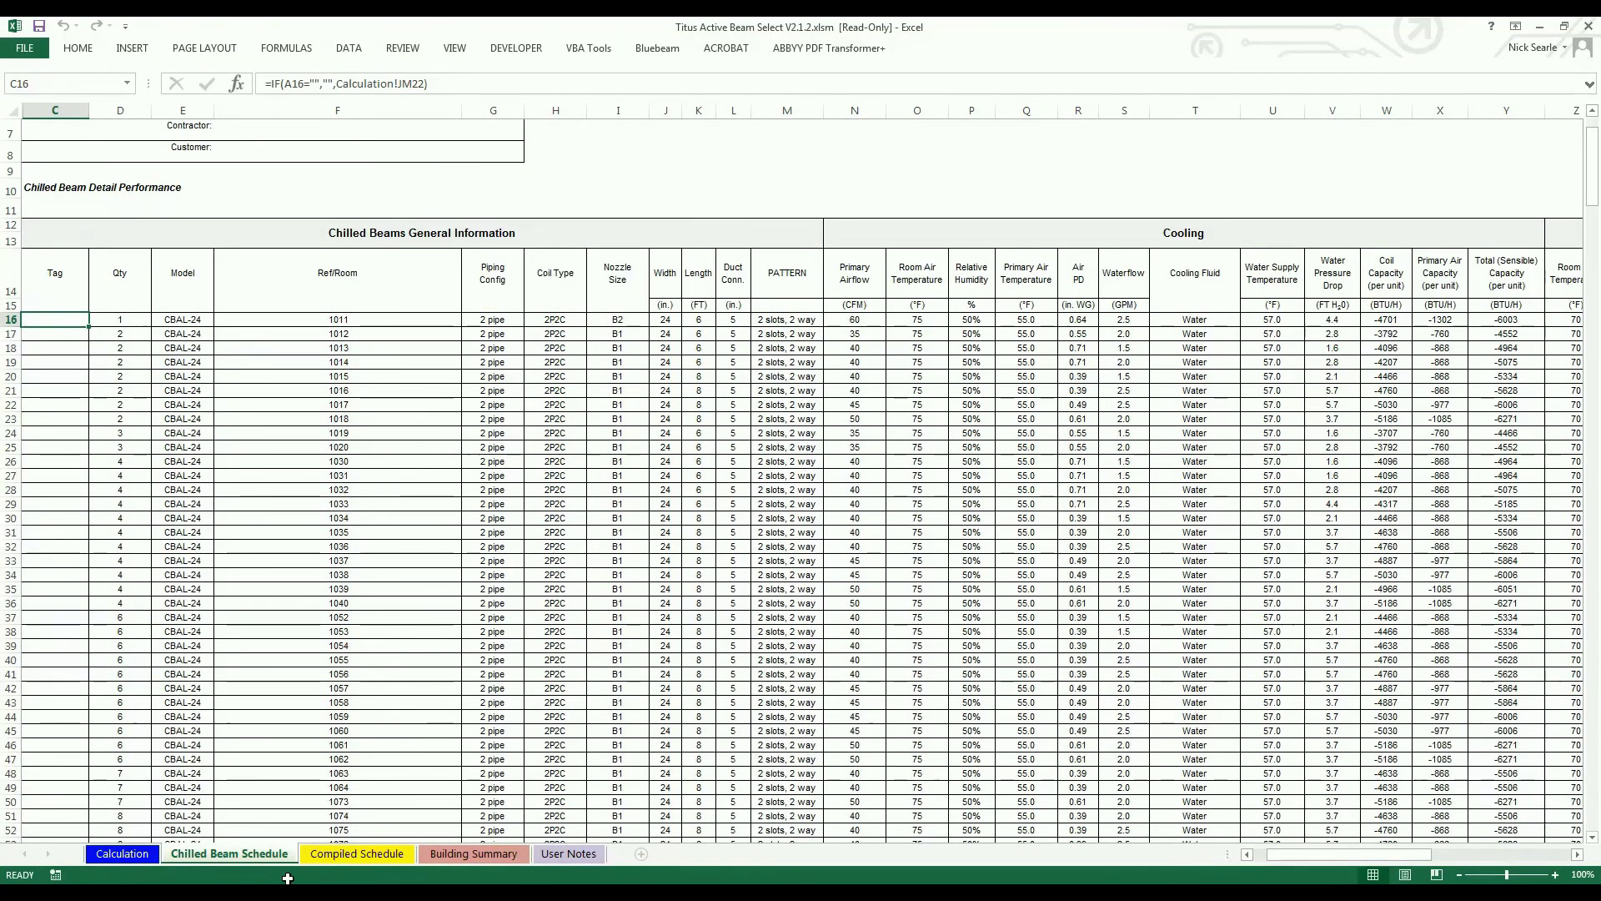
Compile the schedule into tags ACB-1 to ACB-14, check the tags, and copy it to a blank workbook.
left_click(349, 856)
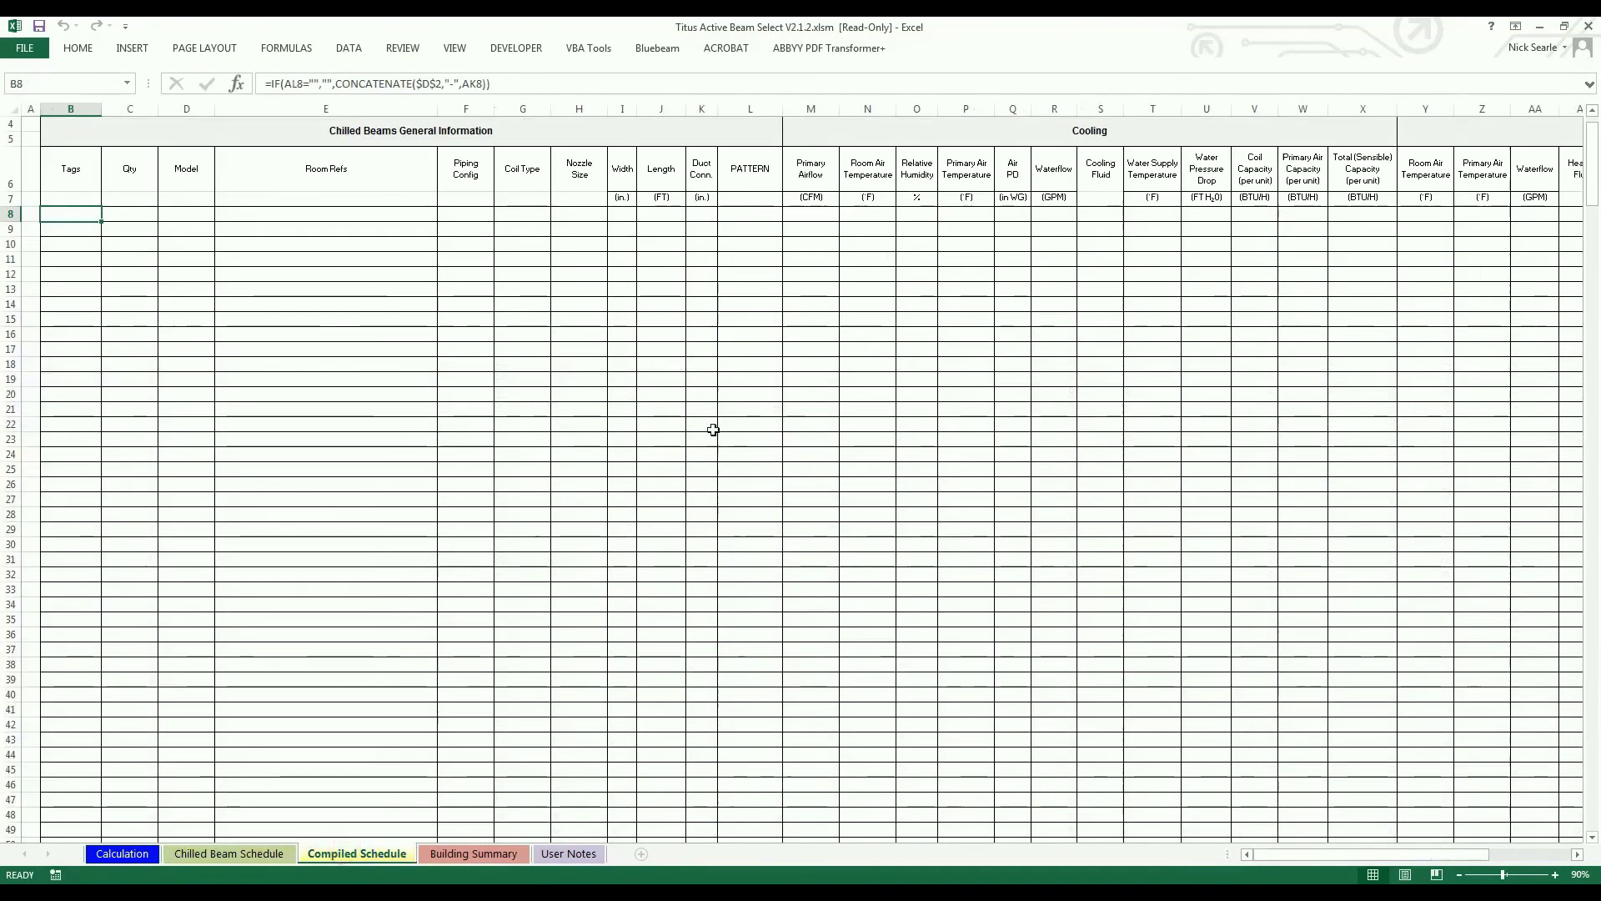
scroll(713, 429, "up", 1)
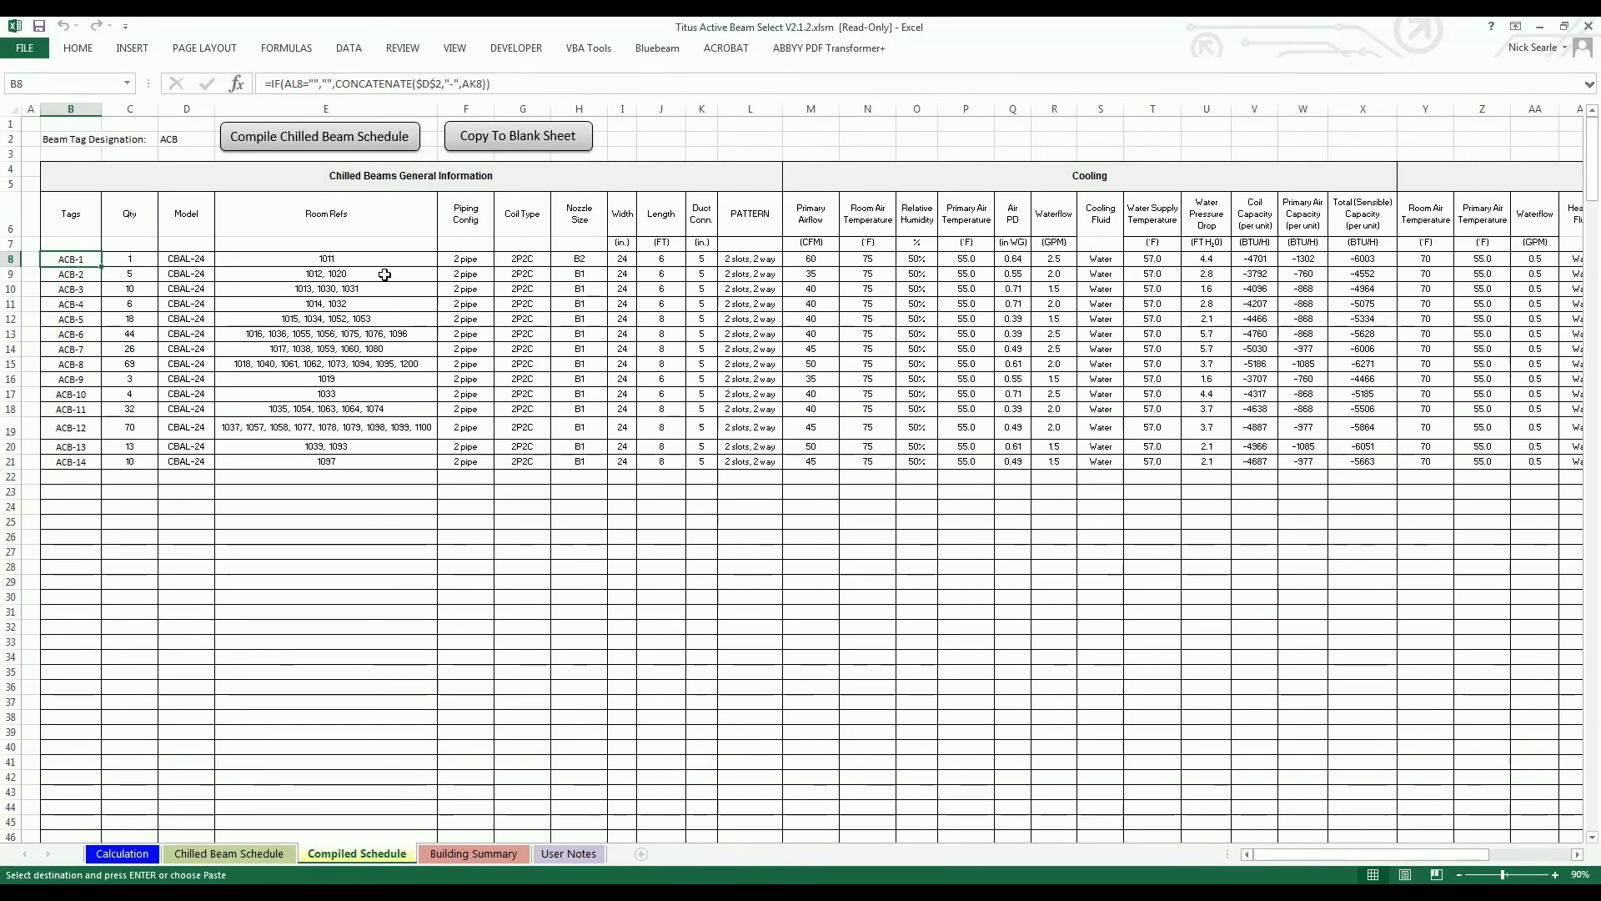
left_click(279, 855)
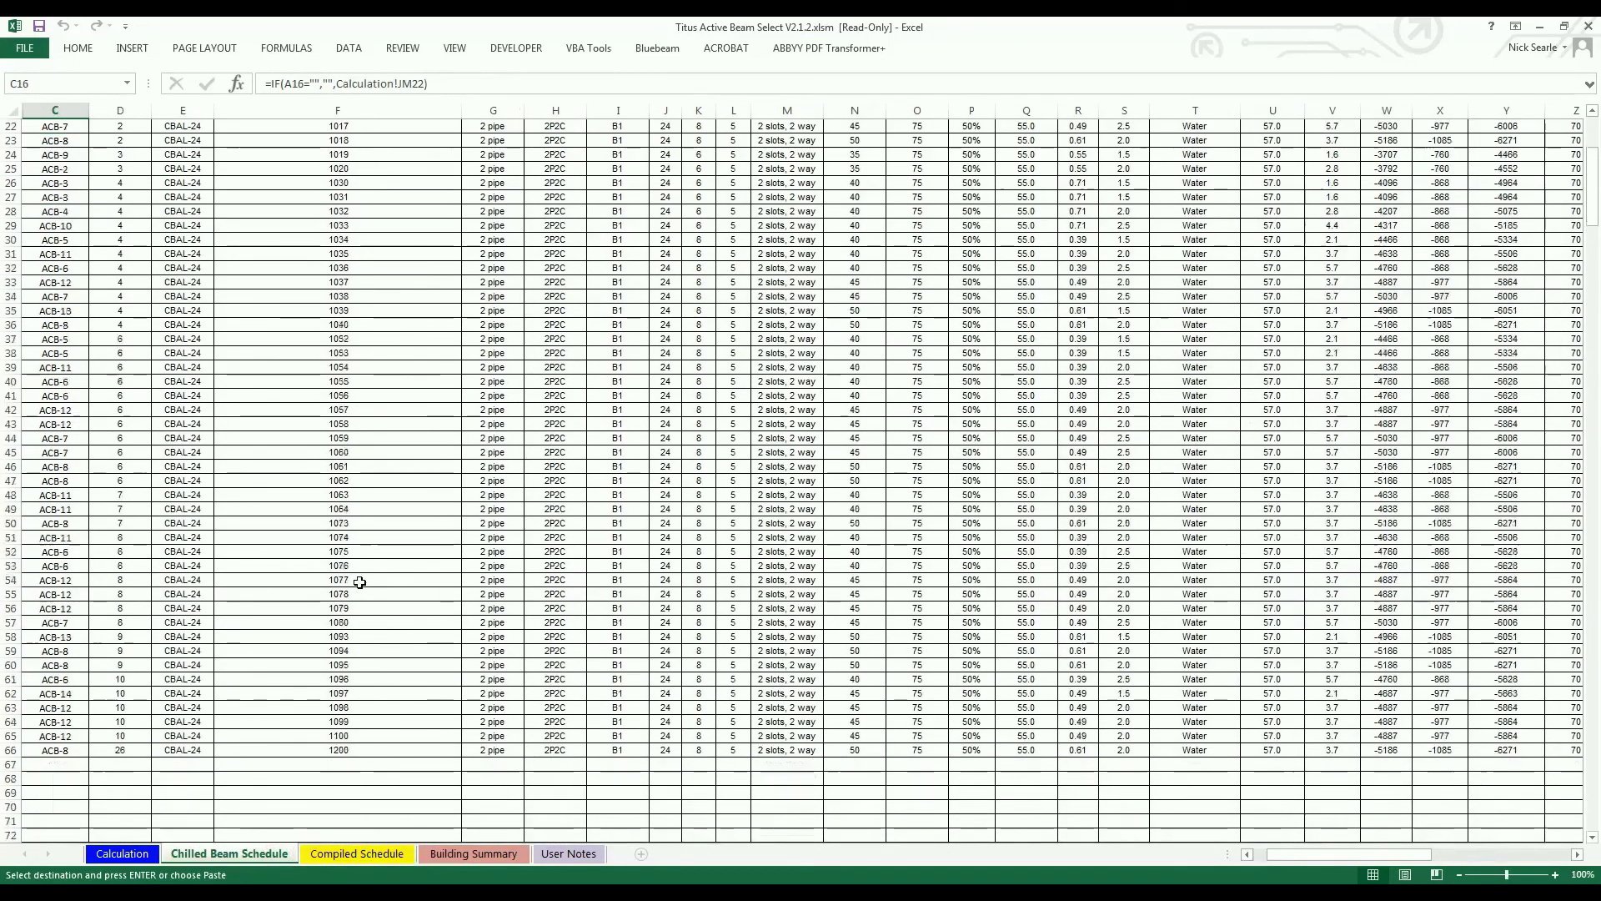
left_click(350, 854)
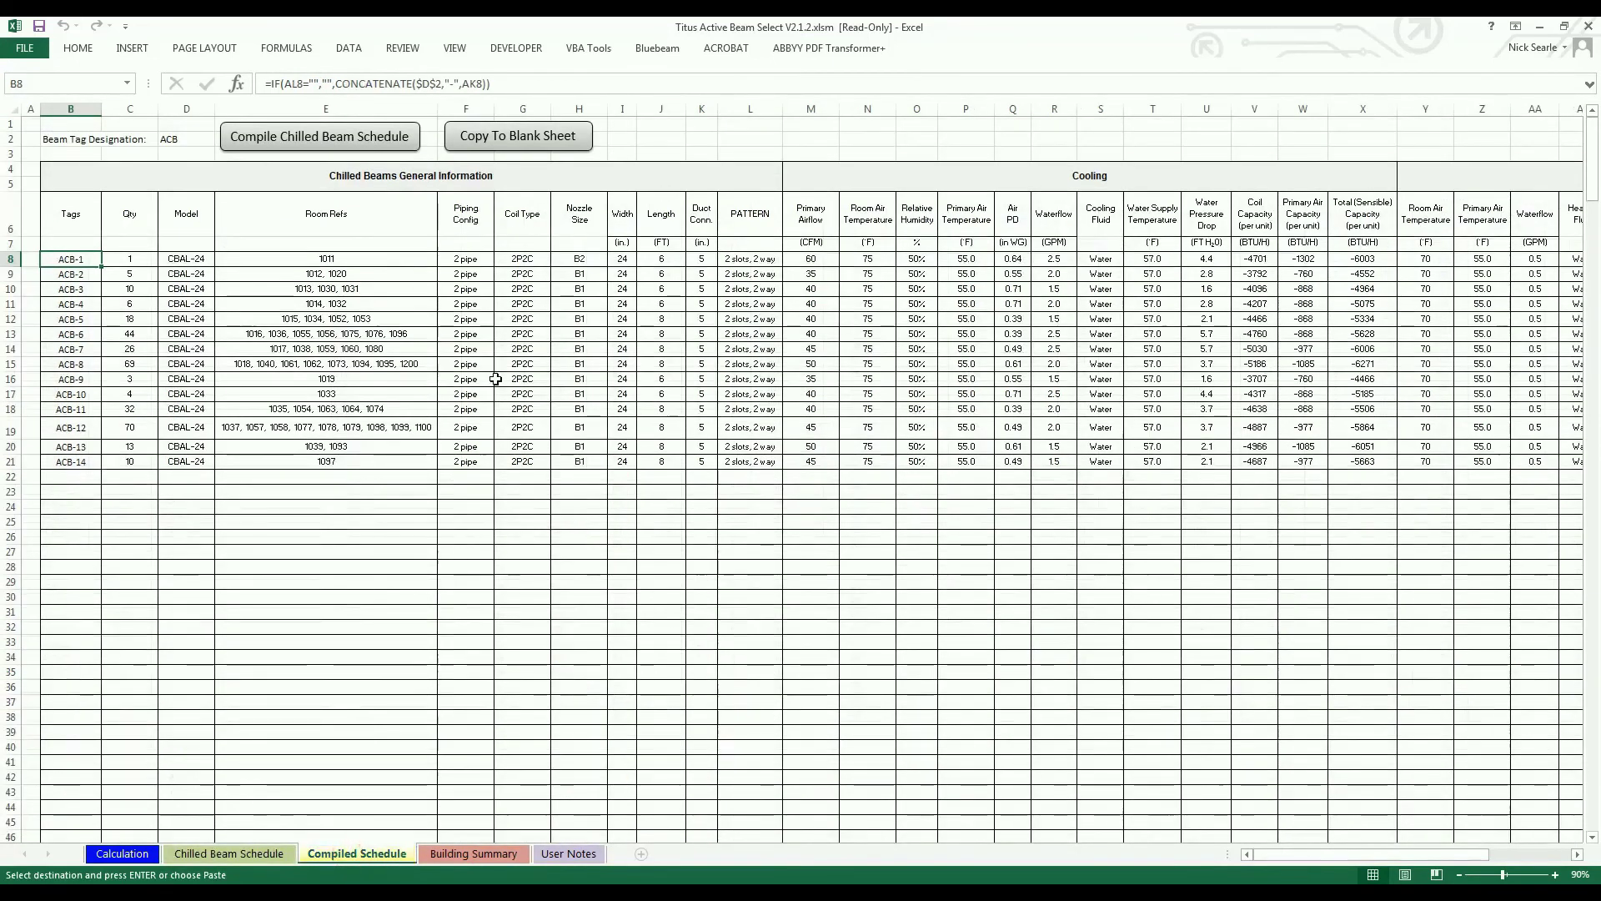
left_click(479, 142)
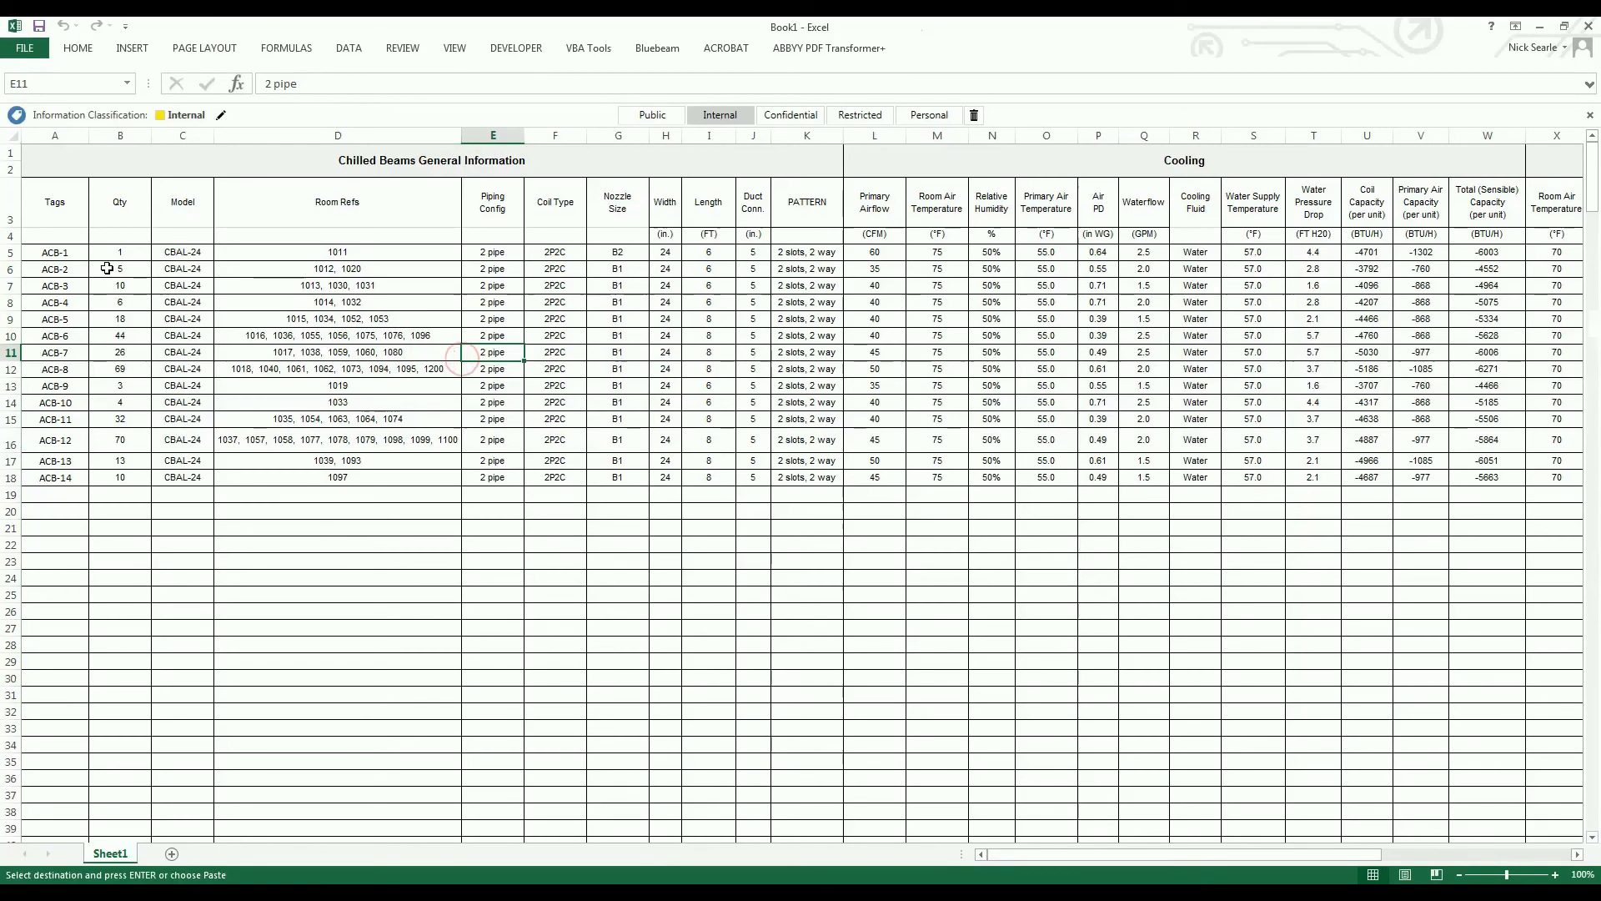
Inspect the ACB-1 row in Book1, dismiss the classification bar, and return to the Titus workbook.
left_click(62, 254)
left_click(325, 253)
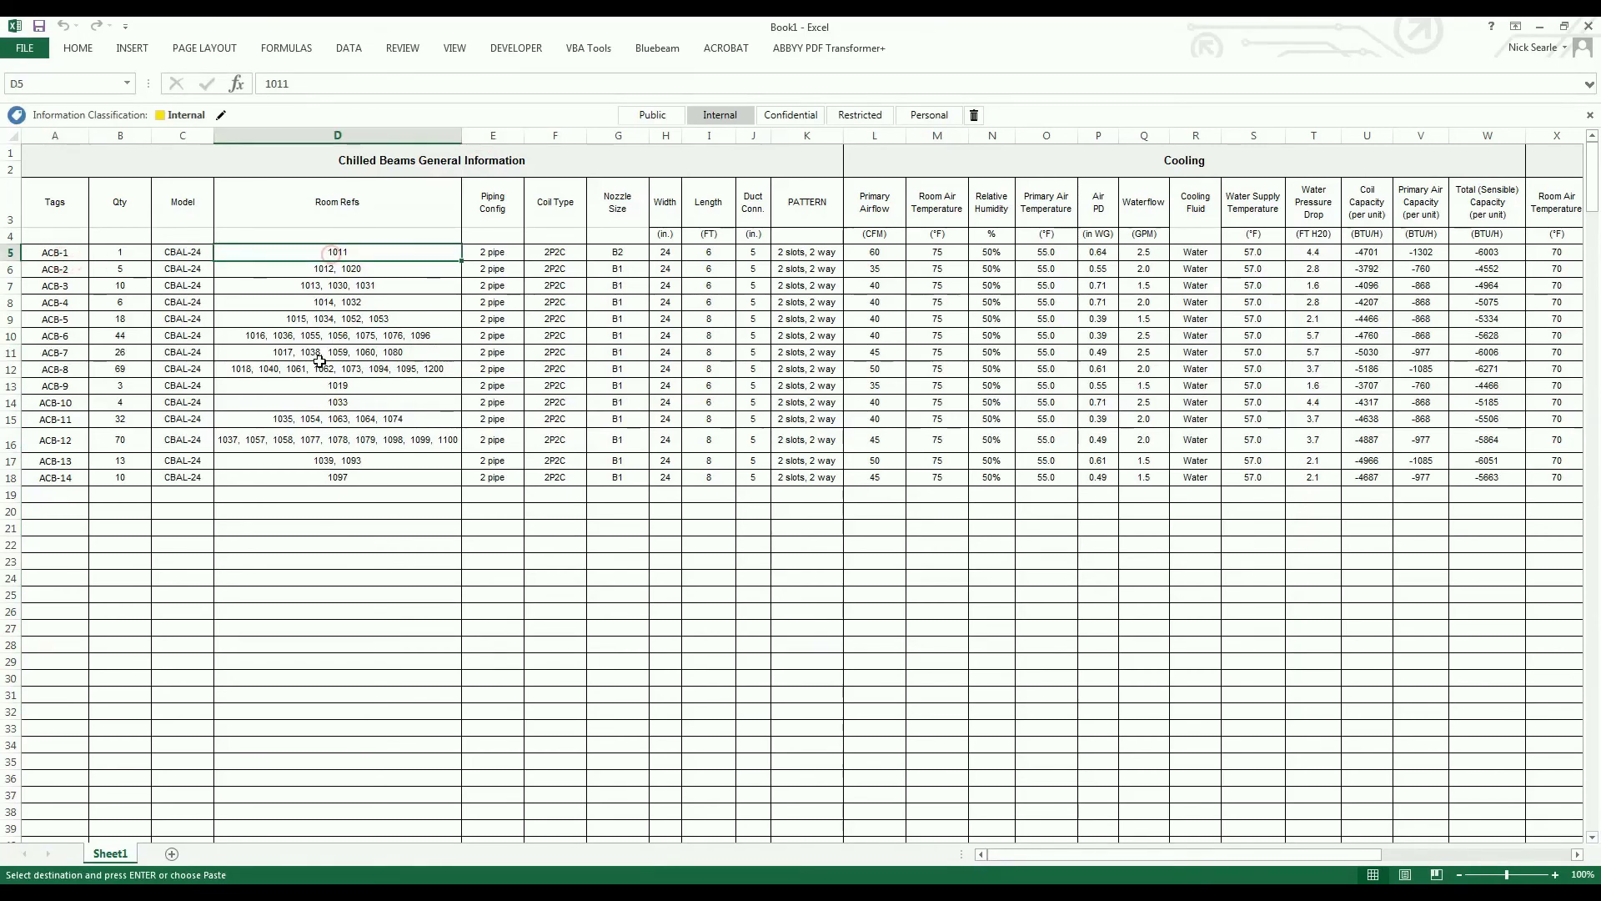
left_click(1591, 115)
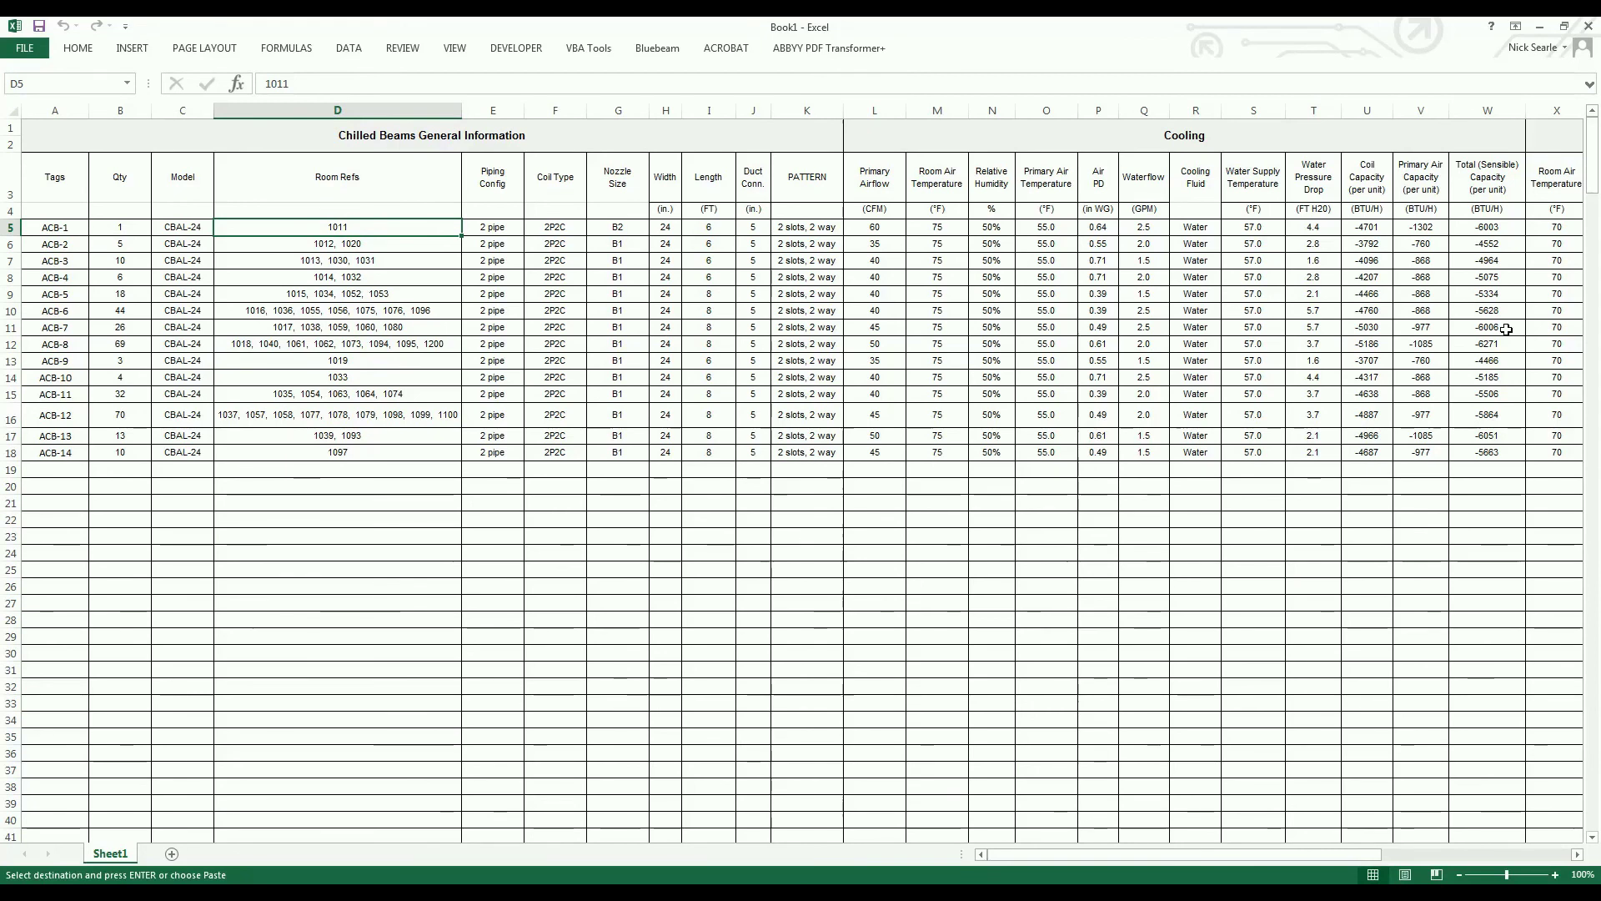
key("alt+Tab")
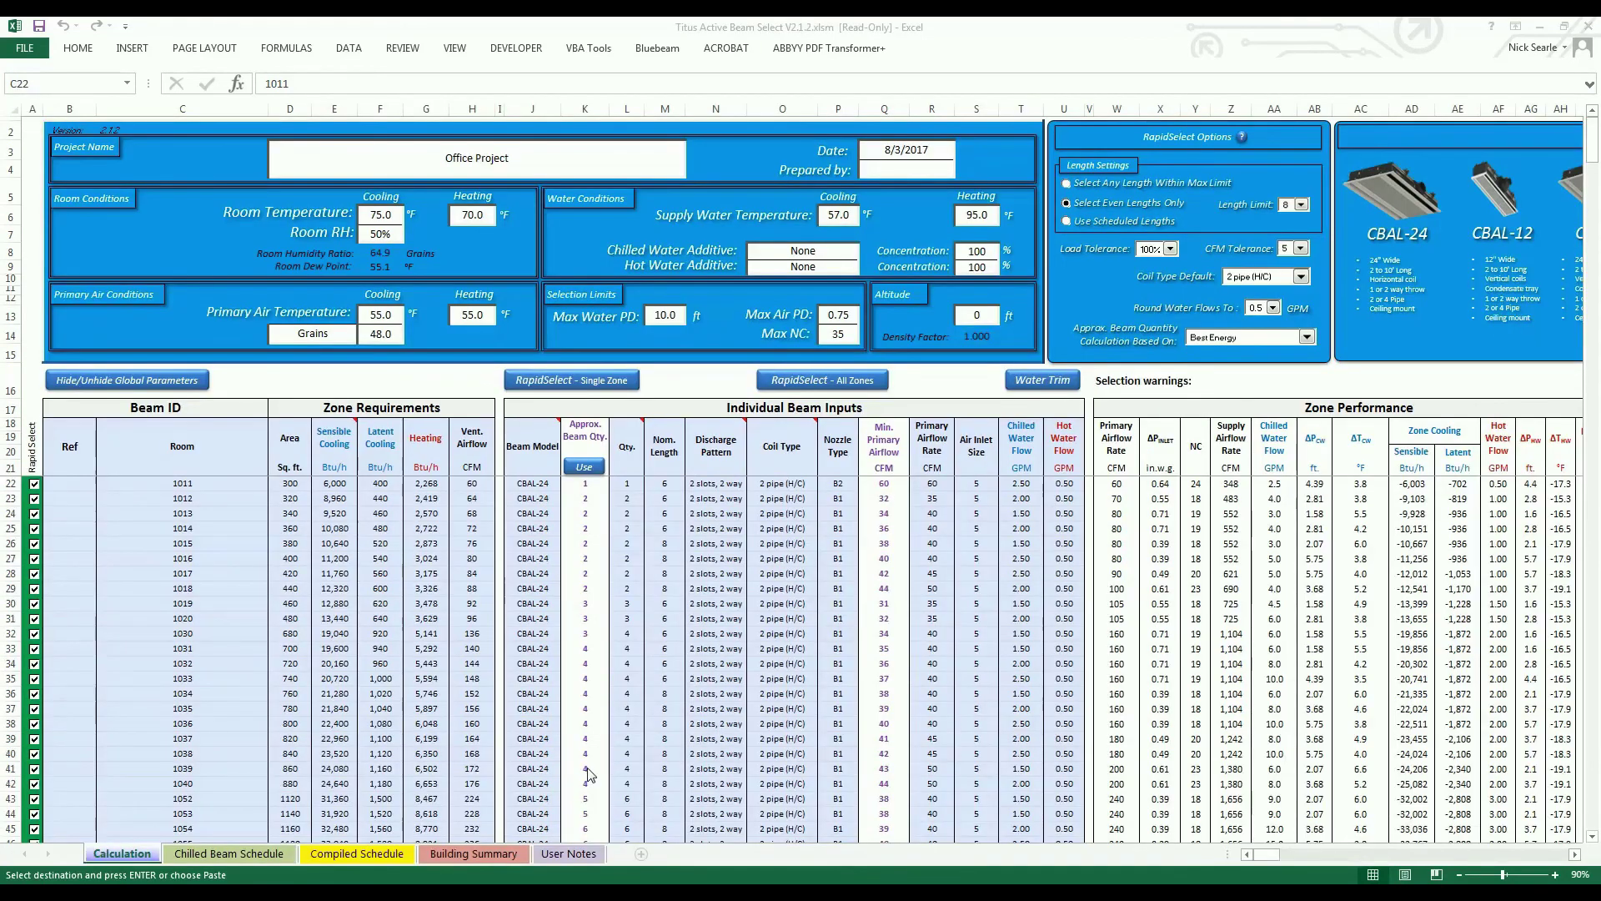
left_click(579, 854)
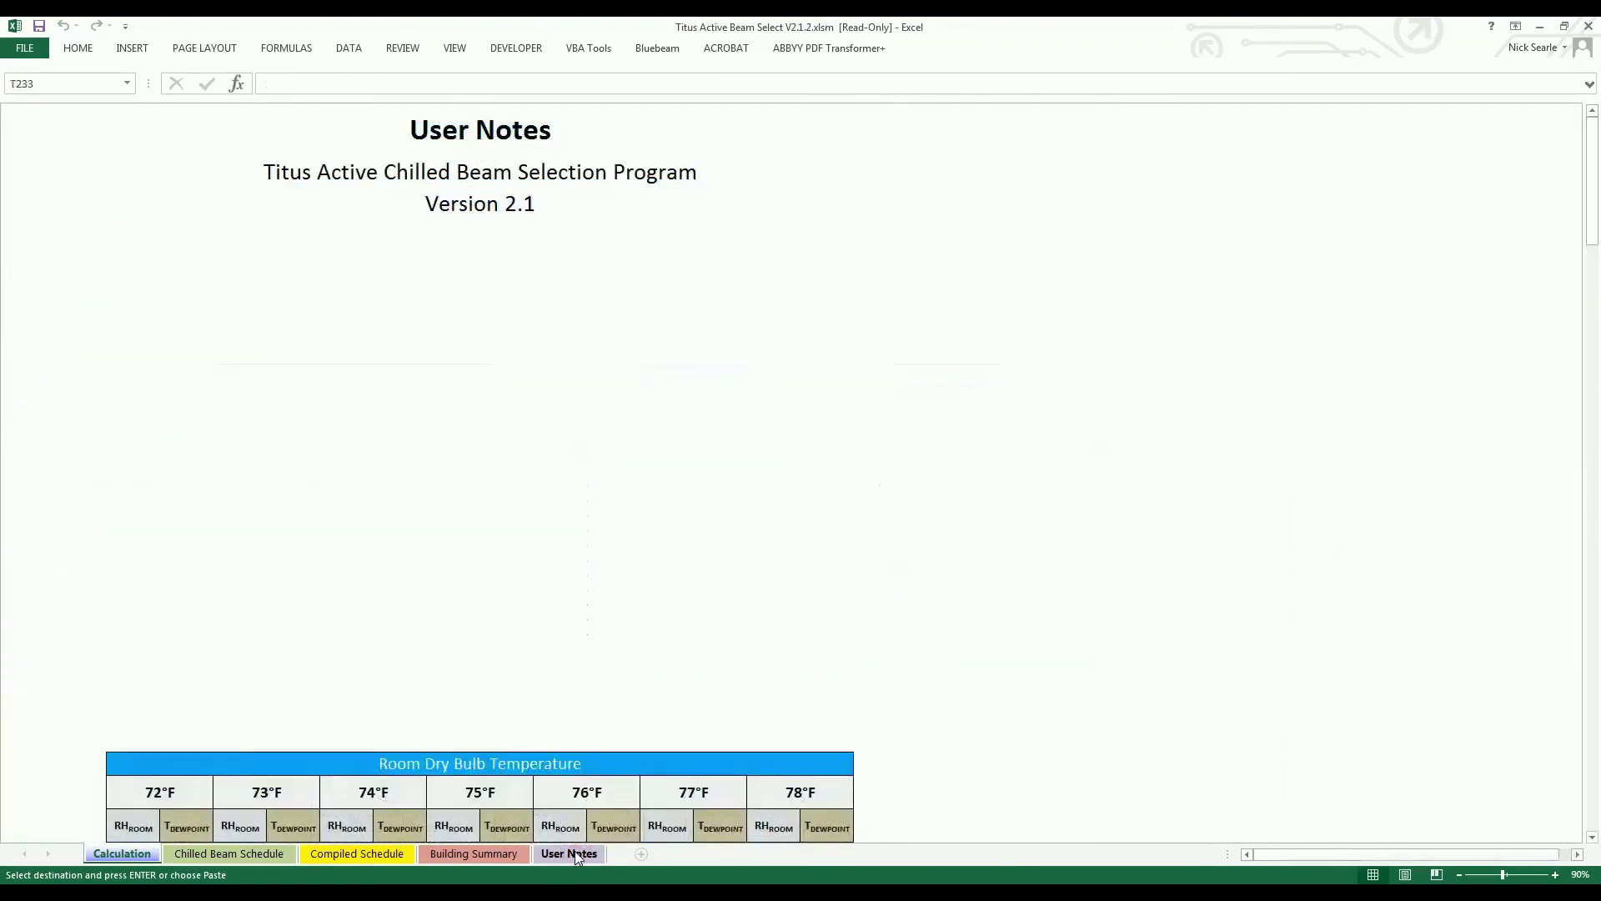
scroll(449, 388, "down", 3)
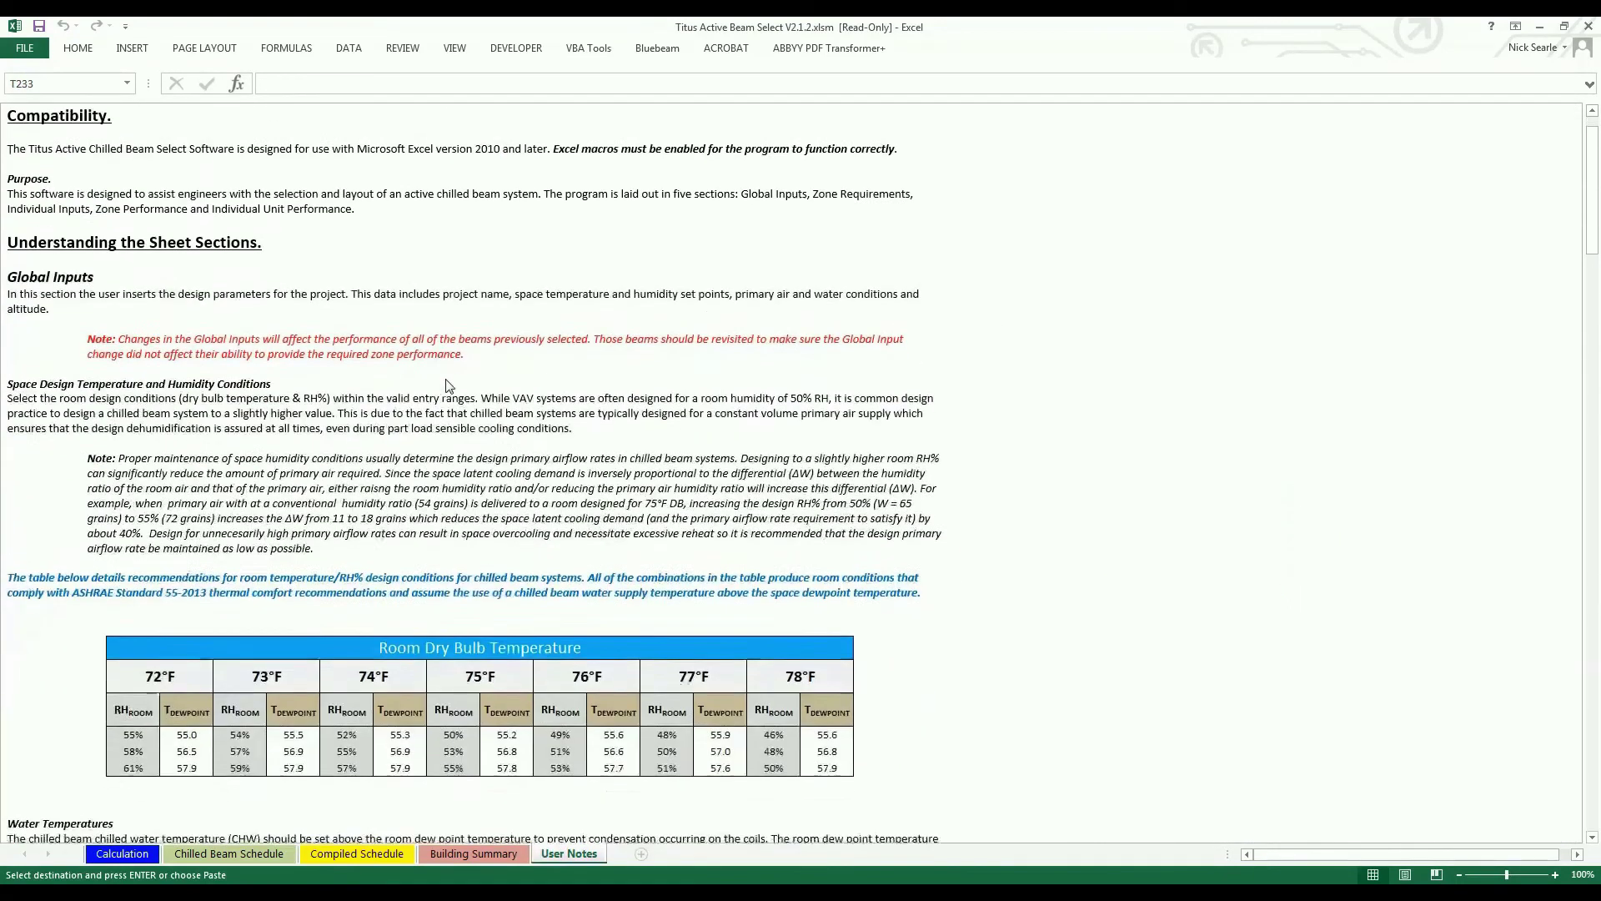
scroll(450, 400, "down", 3)
scroll(451, 400, "down", 2)
scroll(457, 492, "down", 5)
scroll(457, 492, "down", 4)
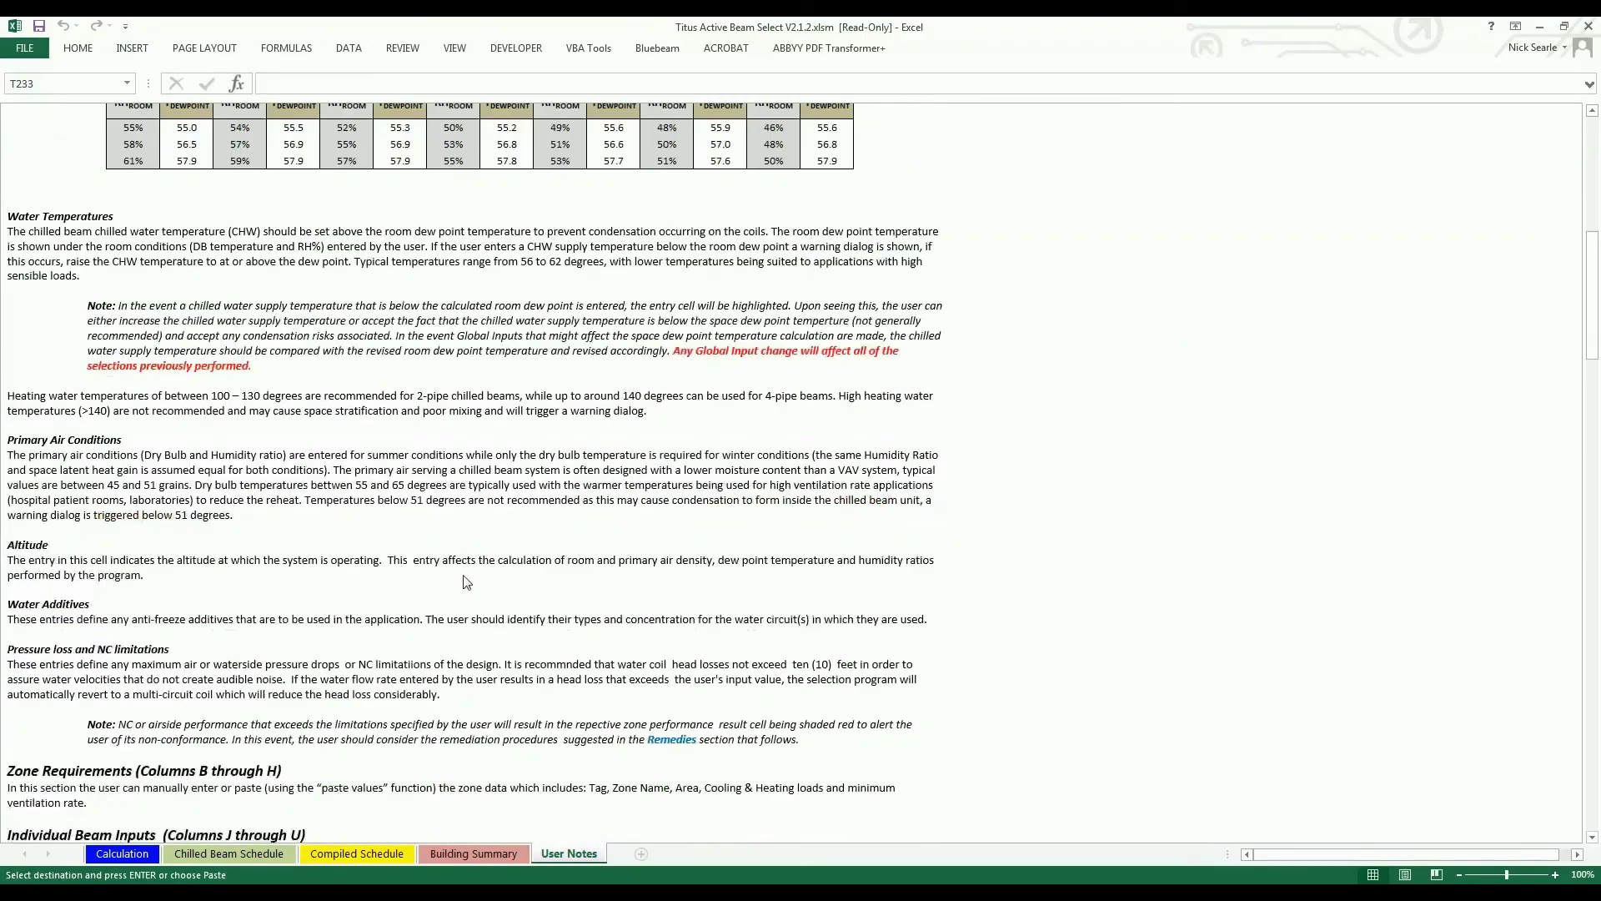
scroll(460, 525, "down", 7)
scroll(463, 567, "down", 3)
scroll(467, 600, "down", 4)
scroll(467, 600, "down", 4)
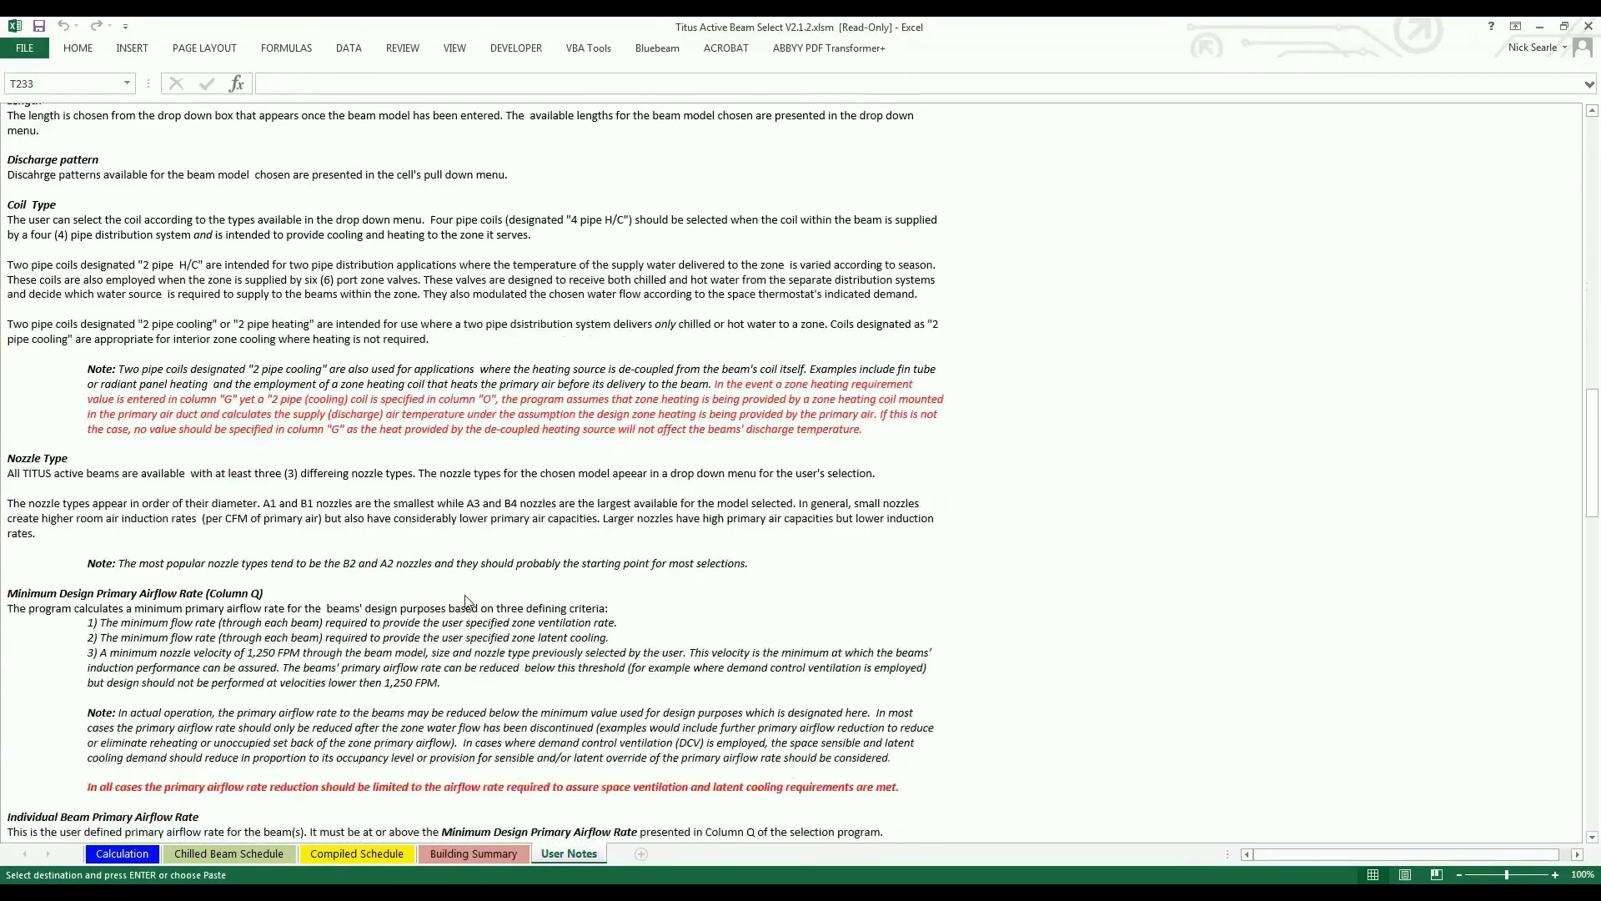
scroll(467, 600, "down", 2)
scroll(467, 601, "down", 8)
scroll(468, 601, "down", 4)
scroll(468, 601, "down", 3)
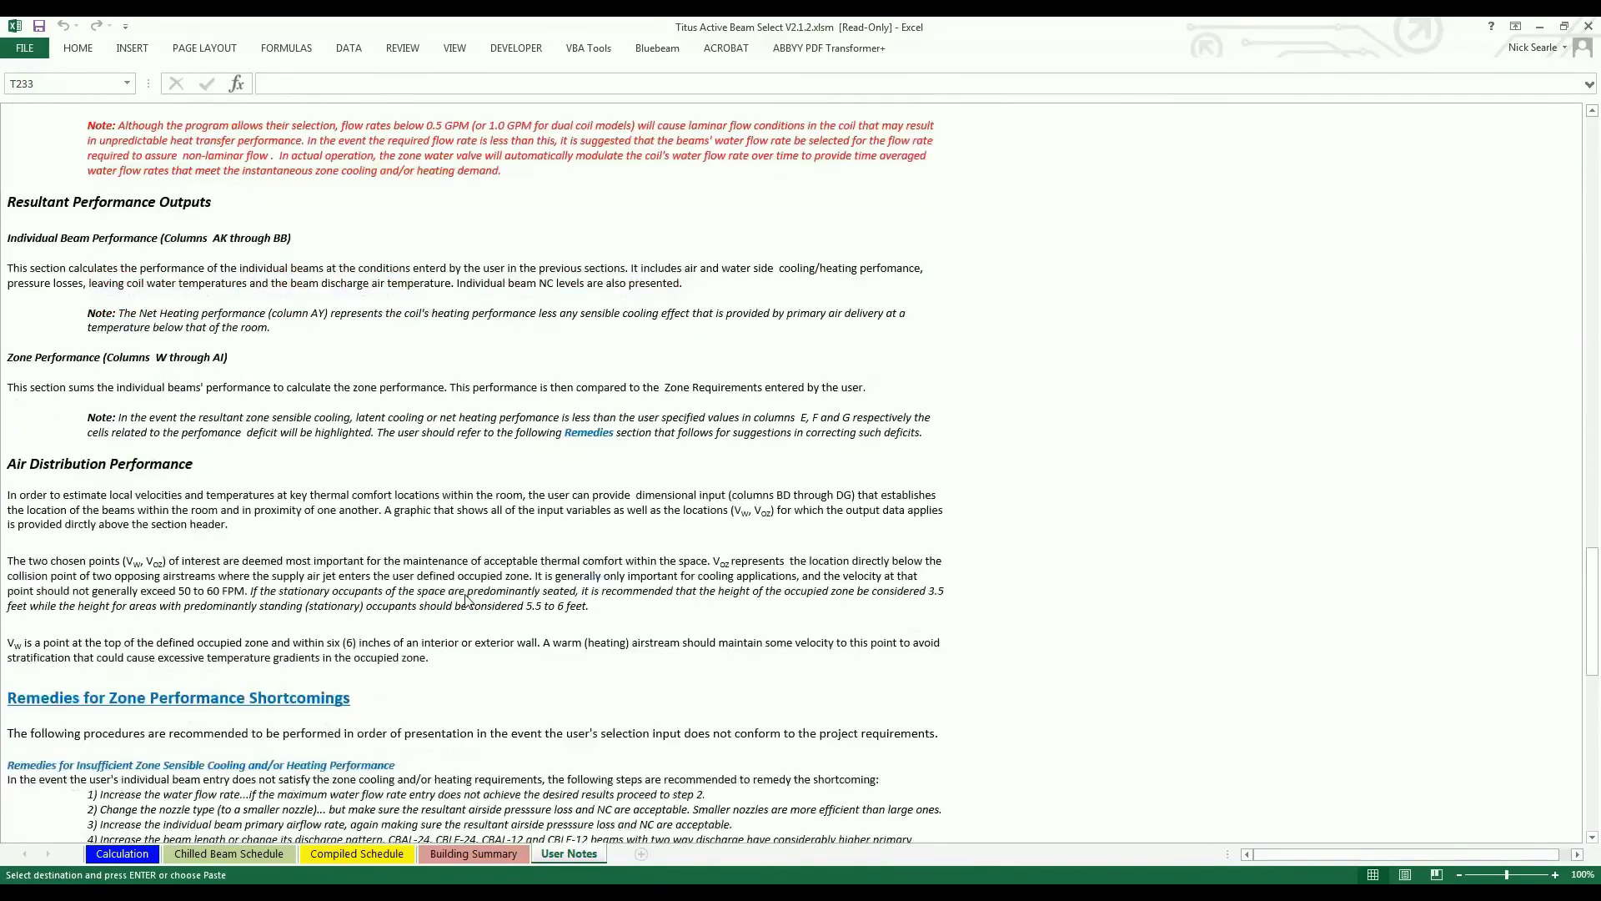
scroll(468, 601, "down", 5)
scroll(468, 601, "down", 5)
scroll(468, 601, "down", 4)
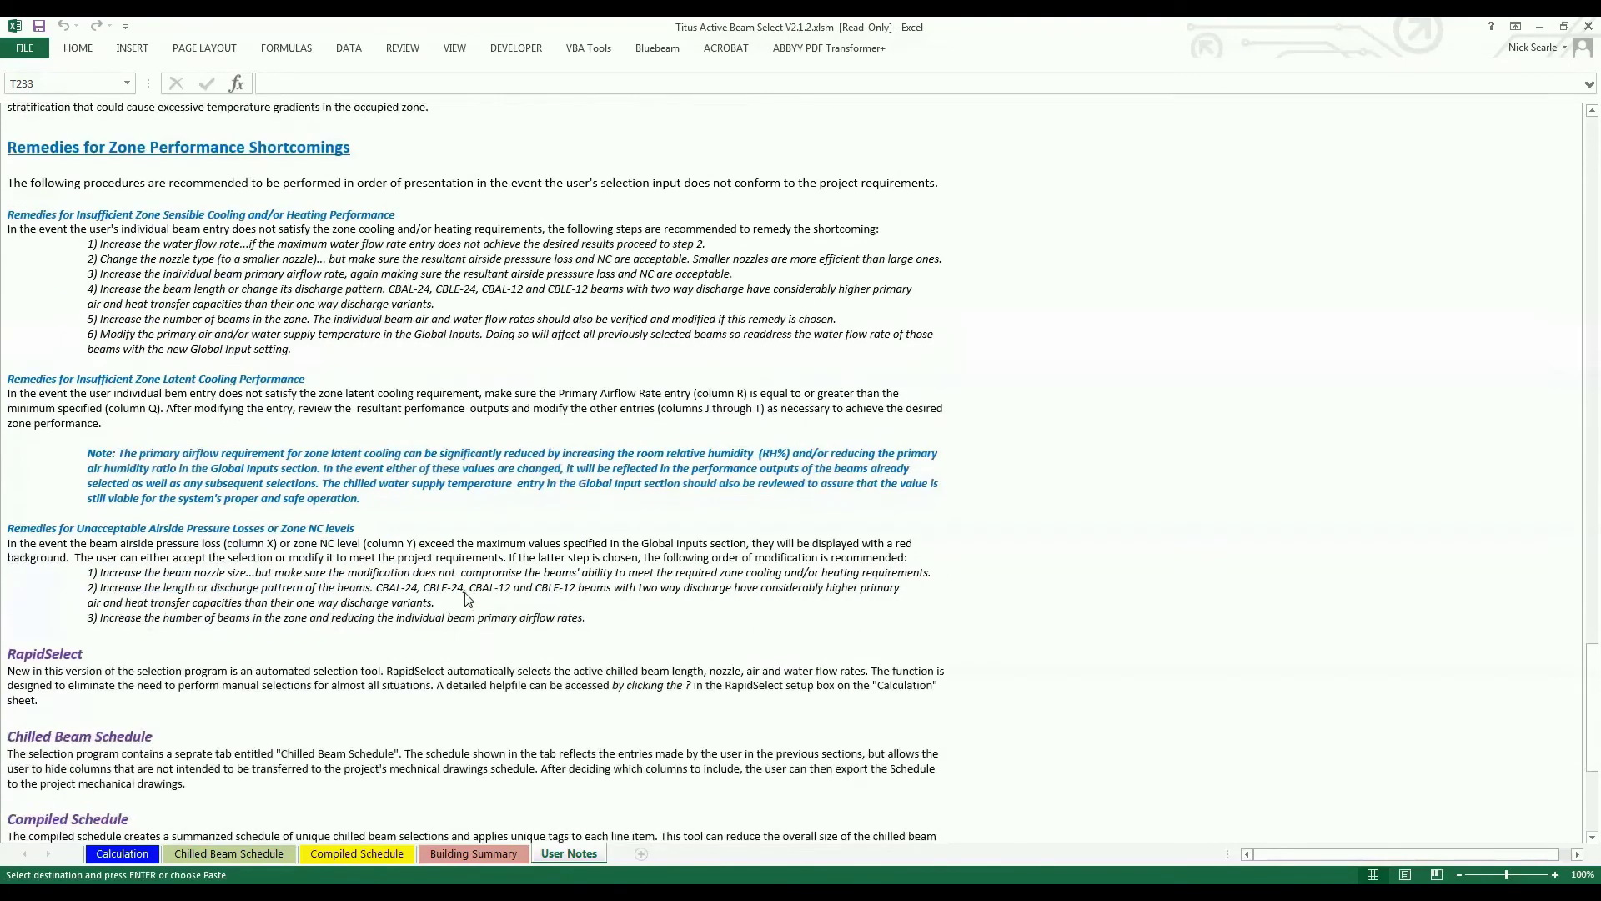
scroll(468, 601, "down", 3)
scroll(468, 602, "down", 4)
scroll(468, 601, "down", 2)
scroll(468, 601, "down", 7)
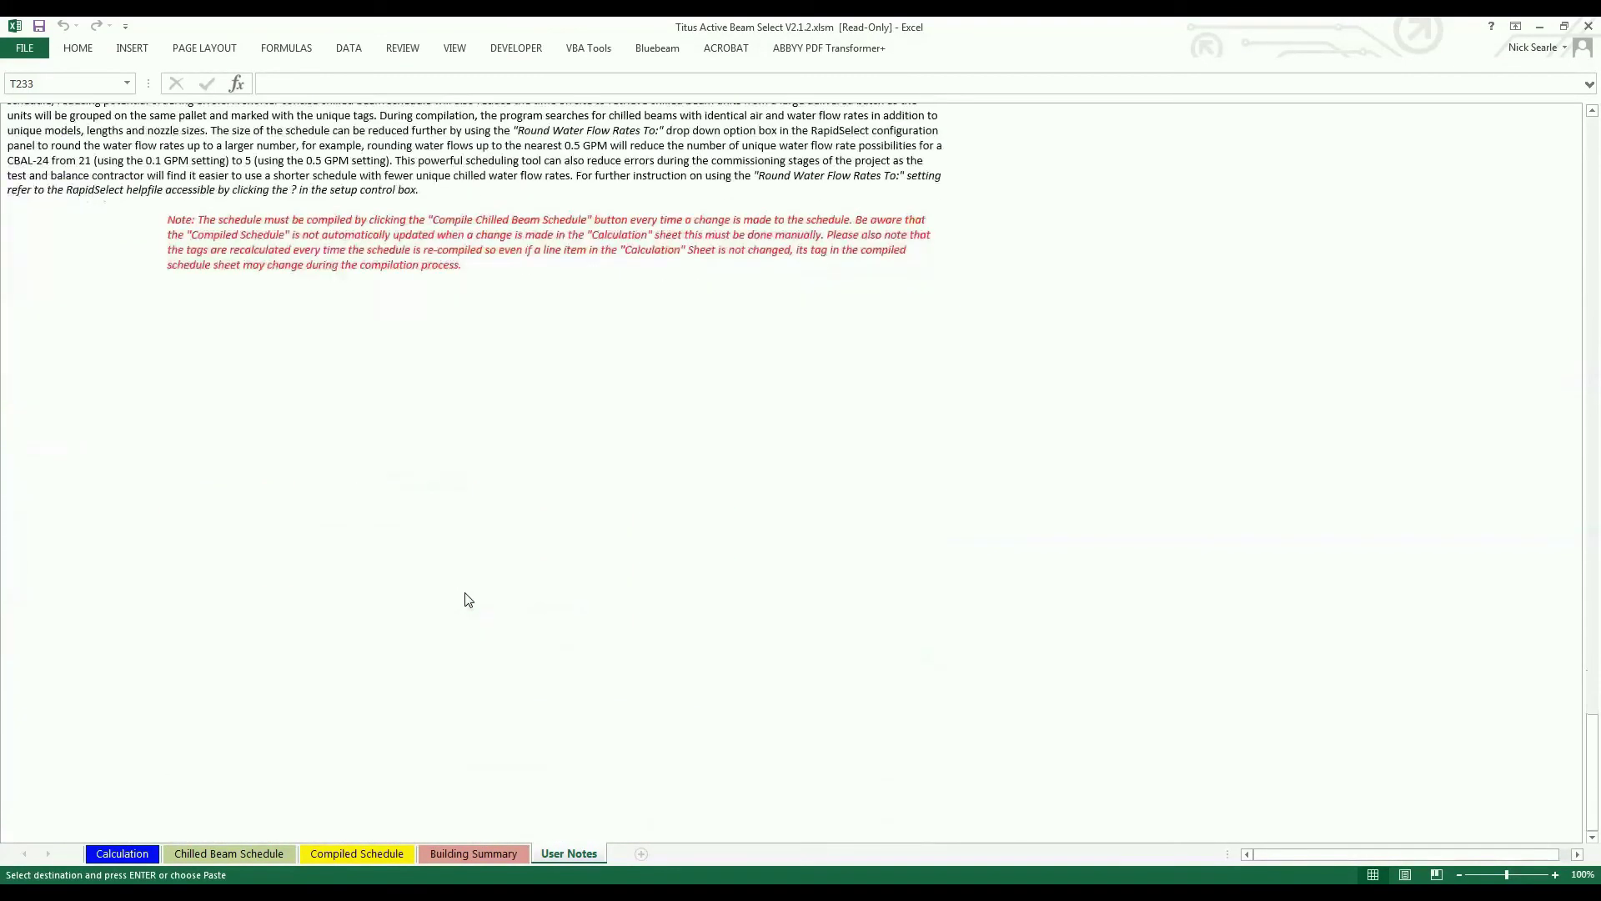
scroll(464, 601, "down", 4)
scroll(419, 625, "up", 7)
scroll(348, 833, "up", 2)
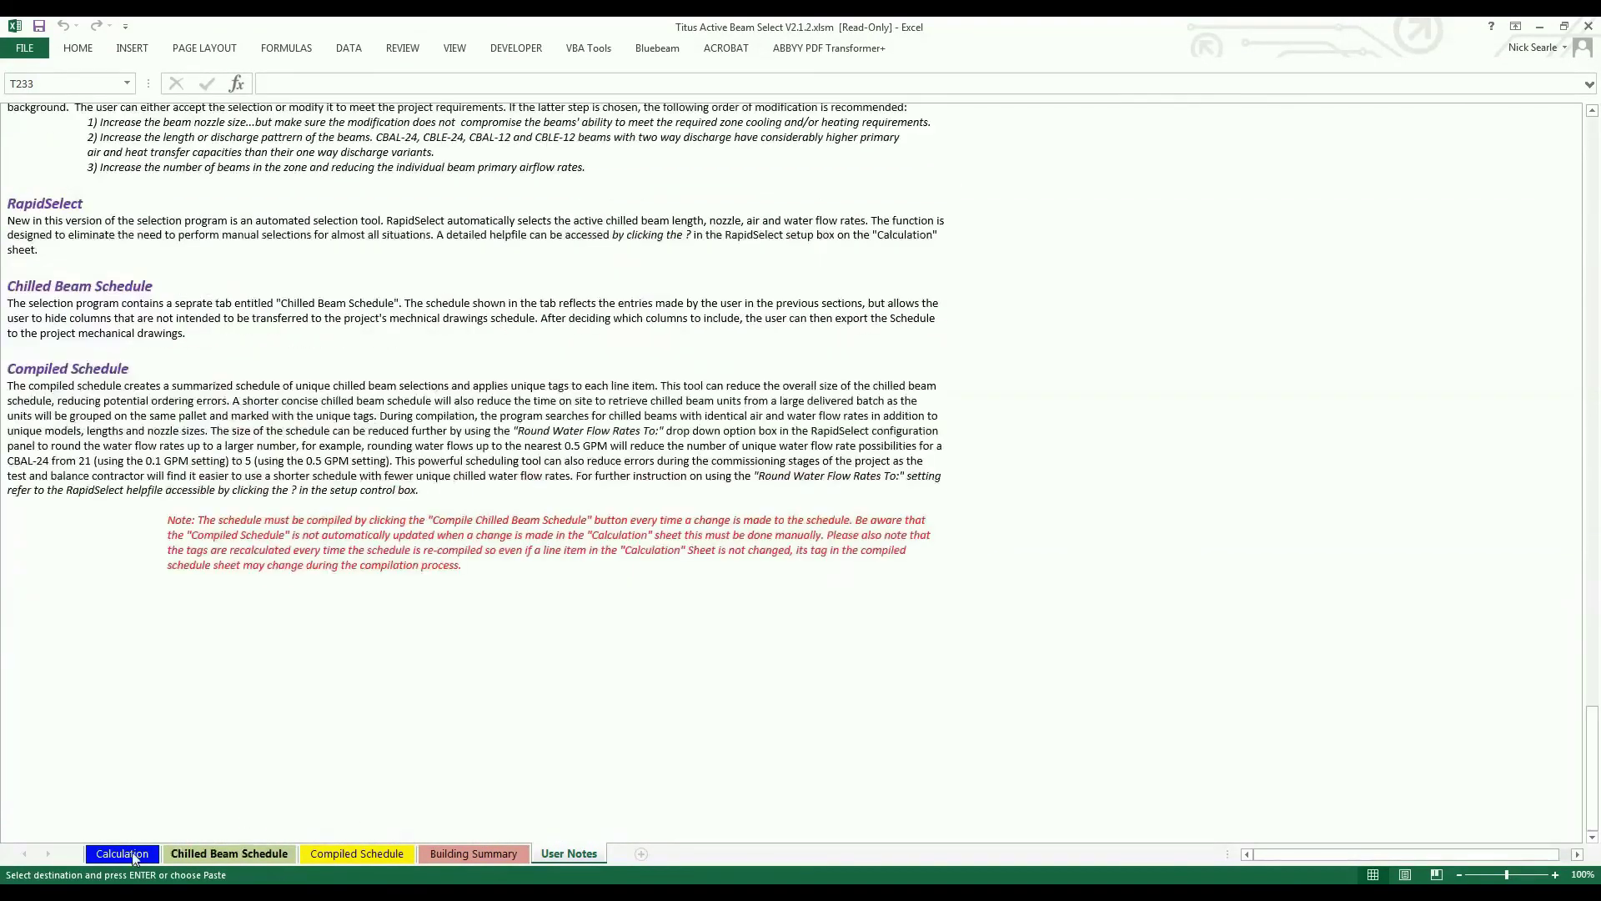
left_click(133, 853)
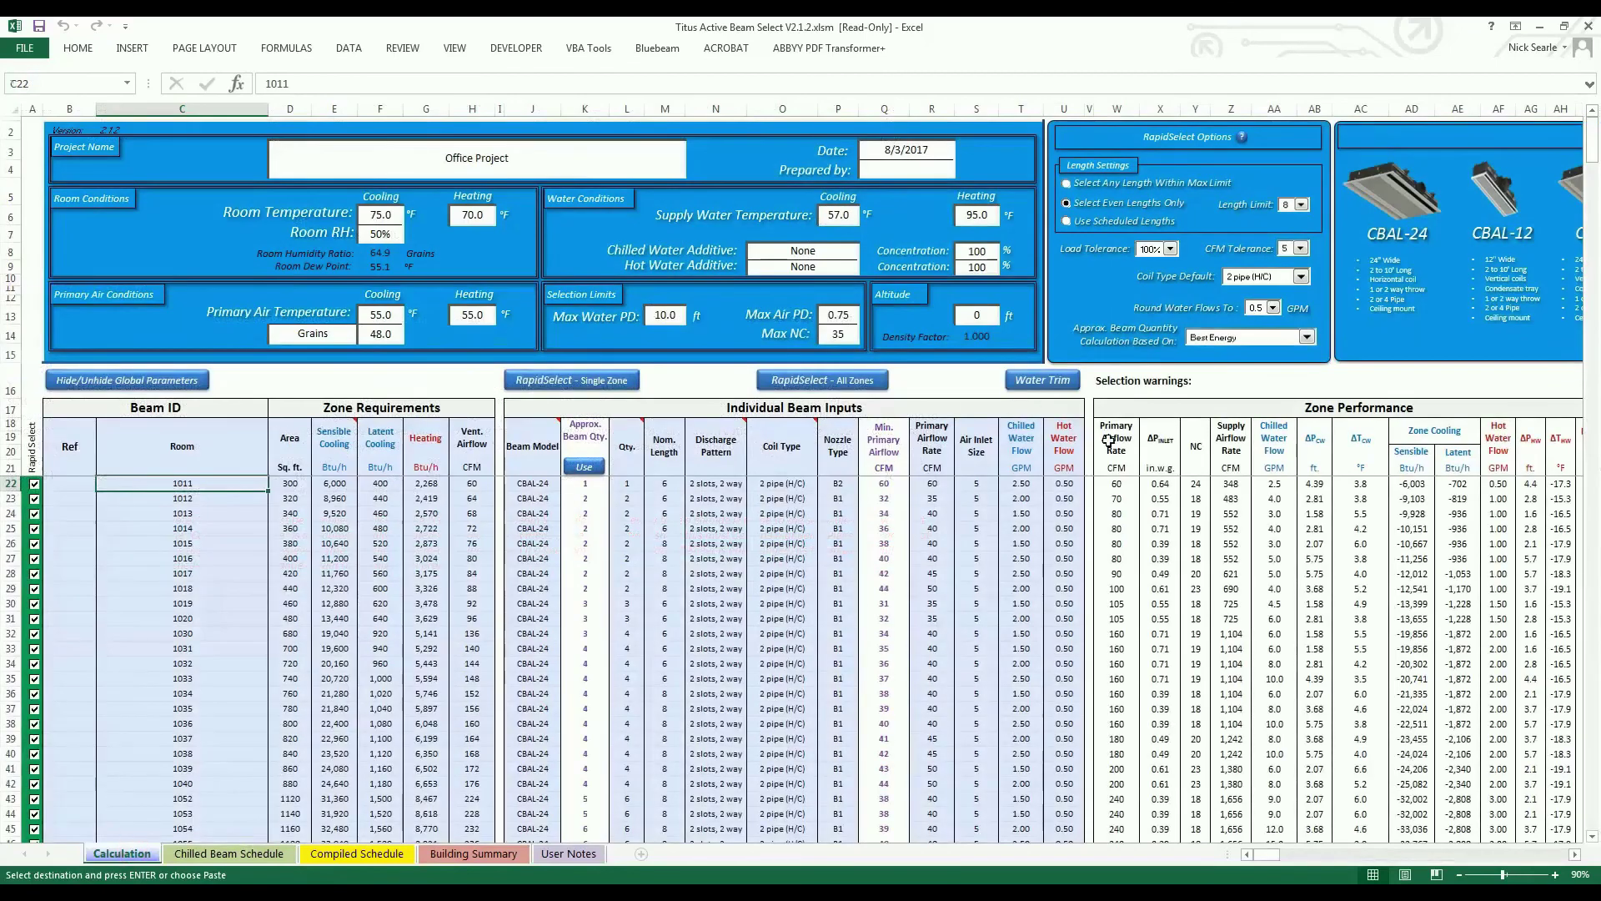
Show the RapidSelect help on Quantity Setup: Best Energy, Cost/Energy Compromise and Lowest Cost.
left_click(1242, 136)
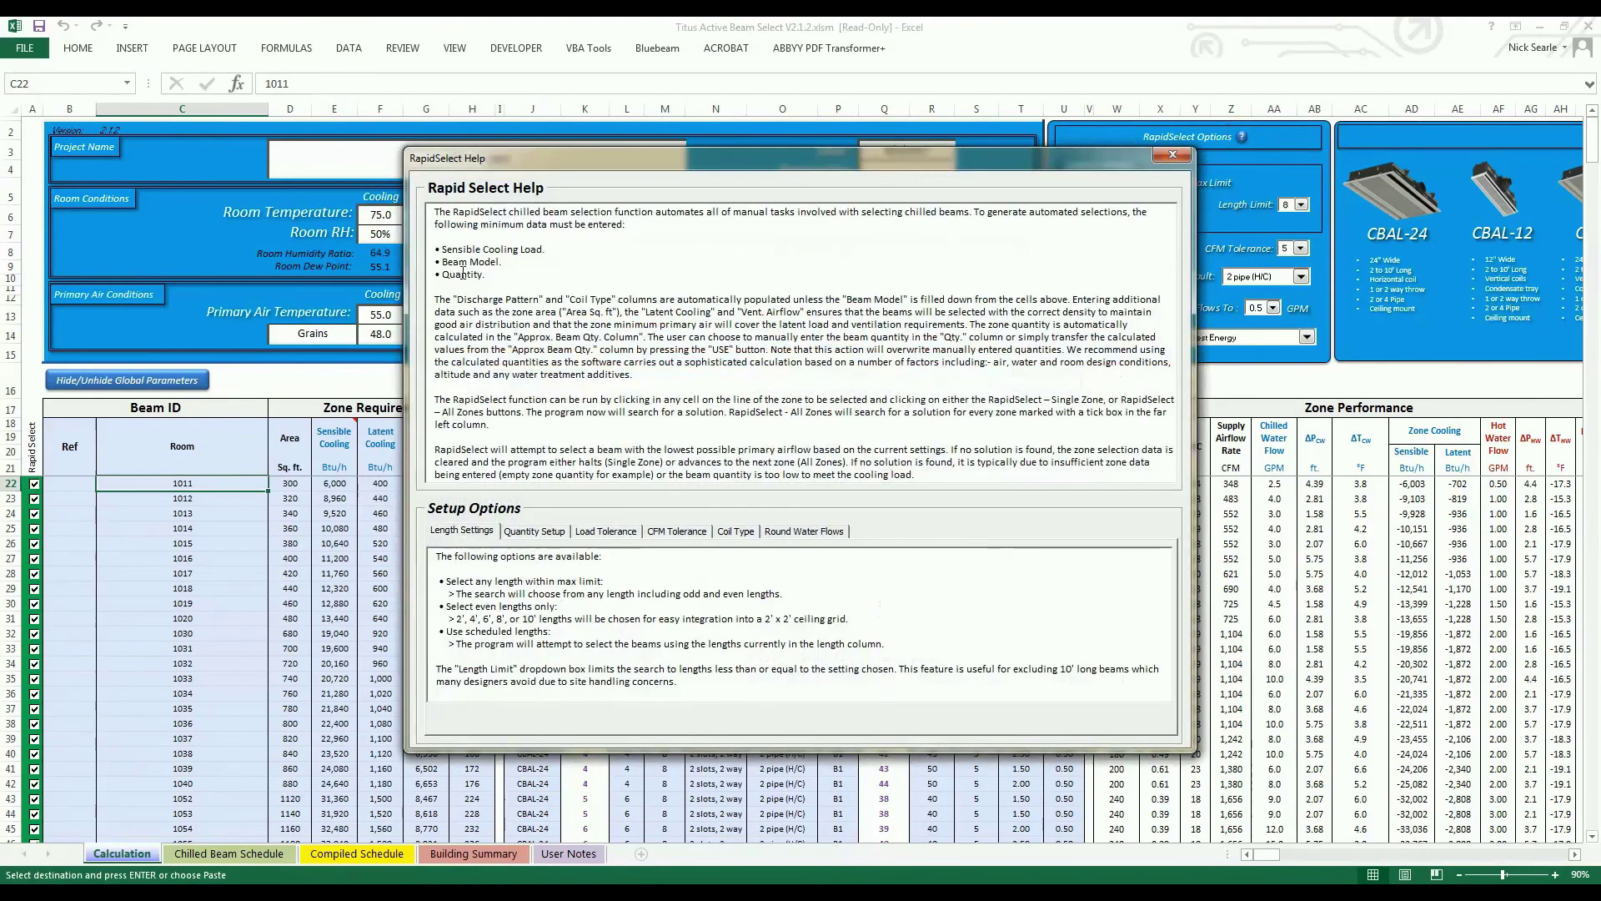
left_click(531, 534)
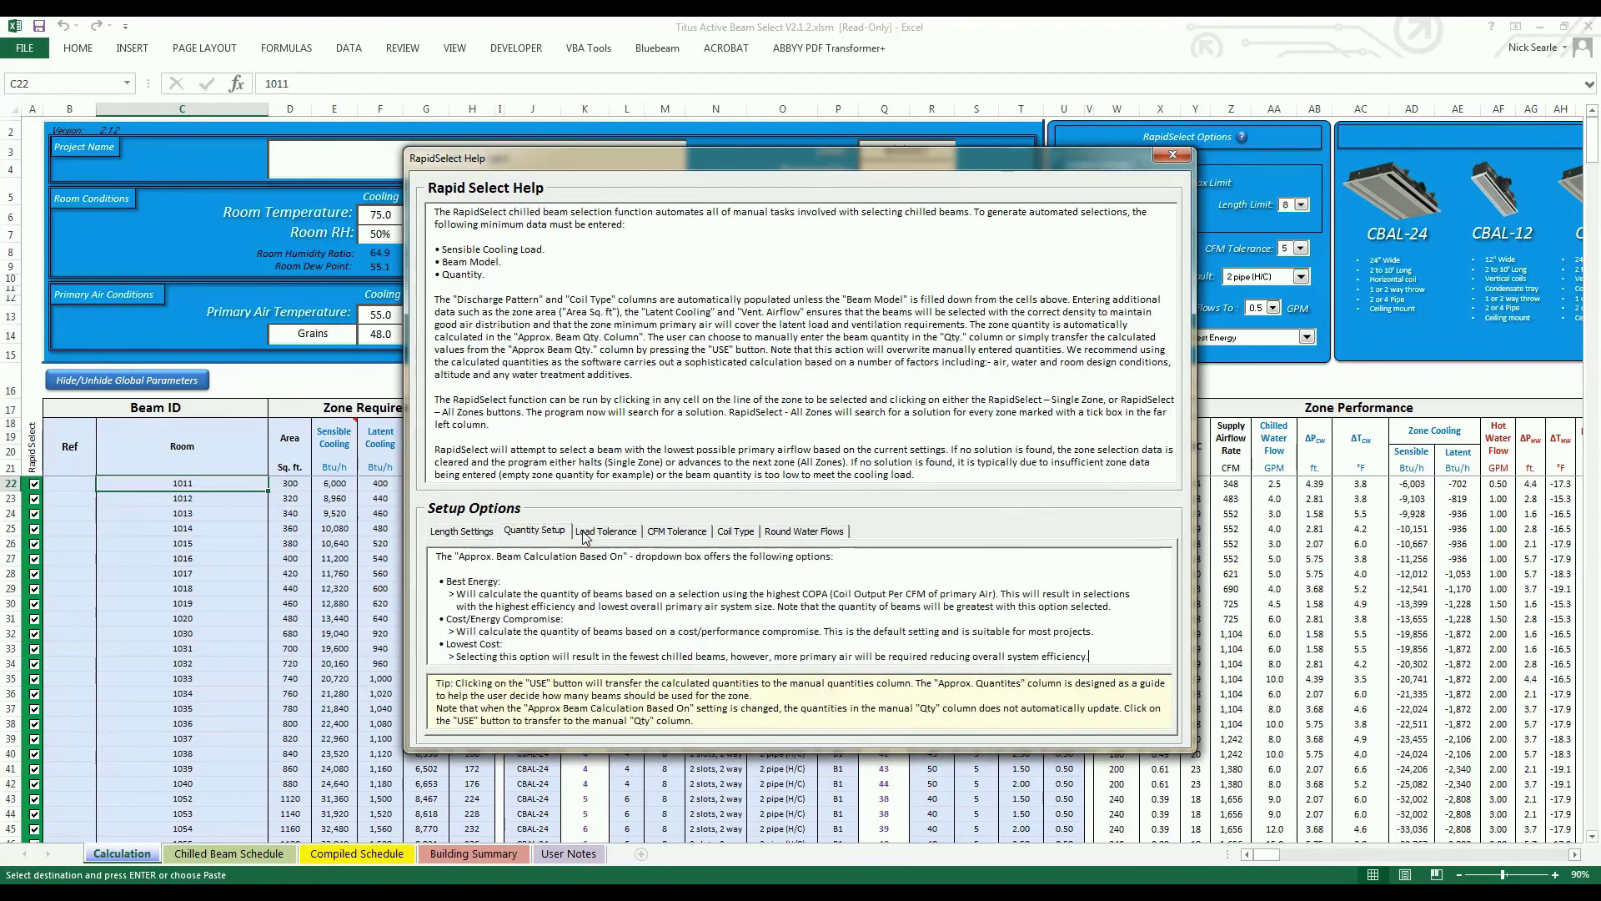